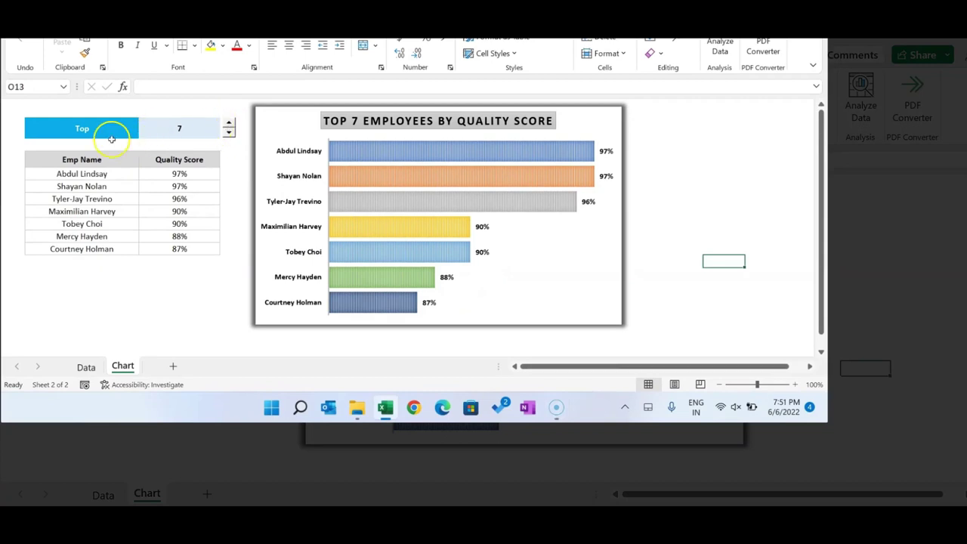
# Step the Top count down, then up to 9, and select Emp Name on the Data sheet
pyautogui.click(229, 133)
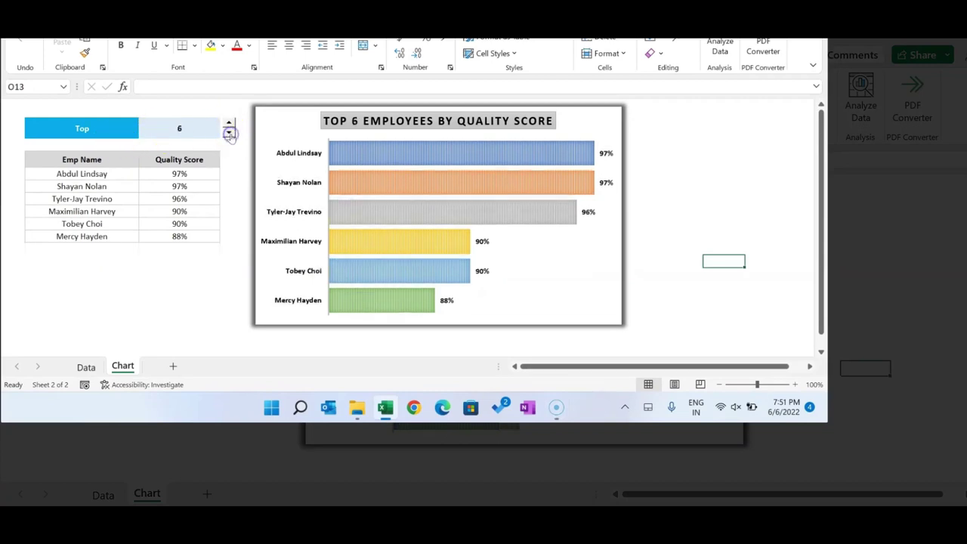
pyautogui.click(228, 125)
pyautogui.click(228, 125)
pyautogui.click(228, 126)
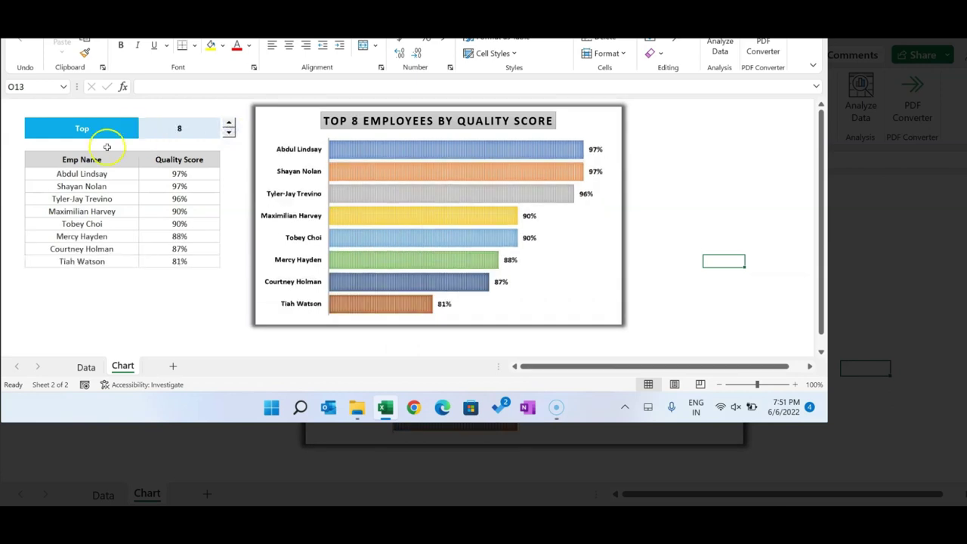
pyautogui.moveTo(91, 159); pyautogui.dragTo(54, 284)
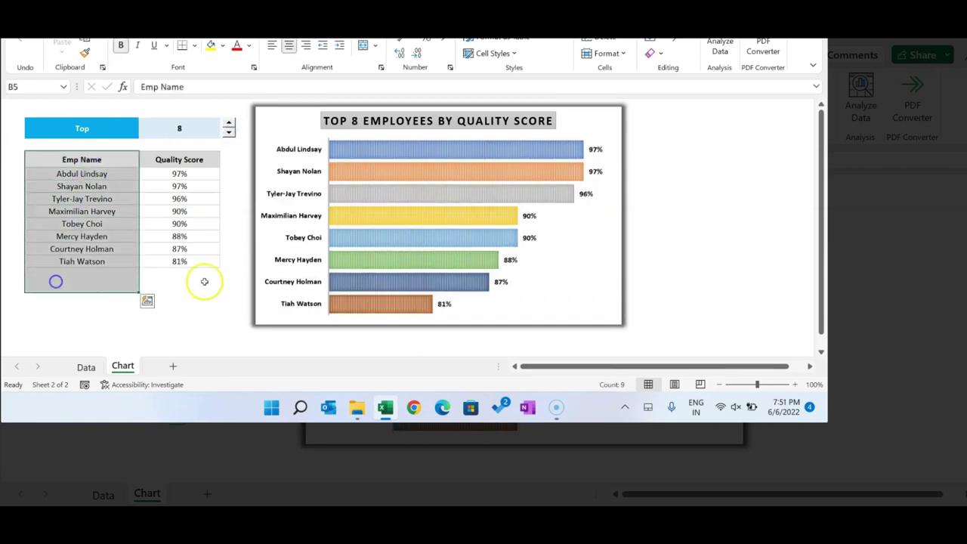
pyautogui.click(195, 287)
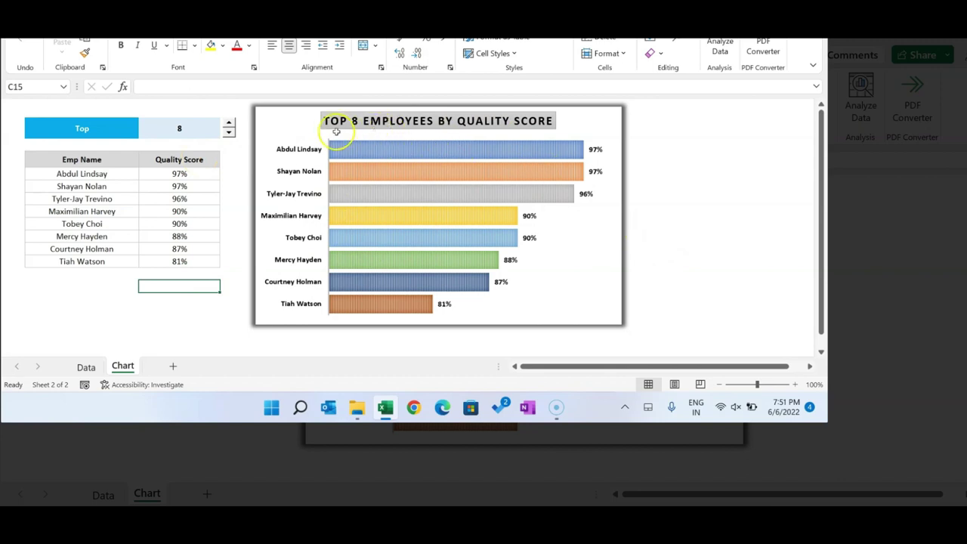
pyautogui.click(229, 124)
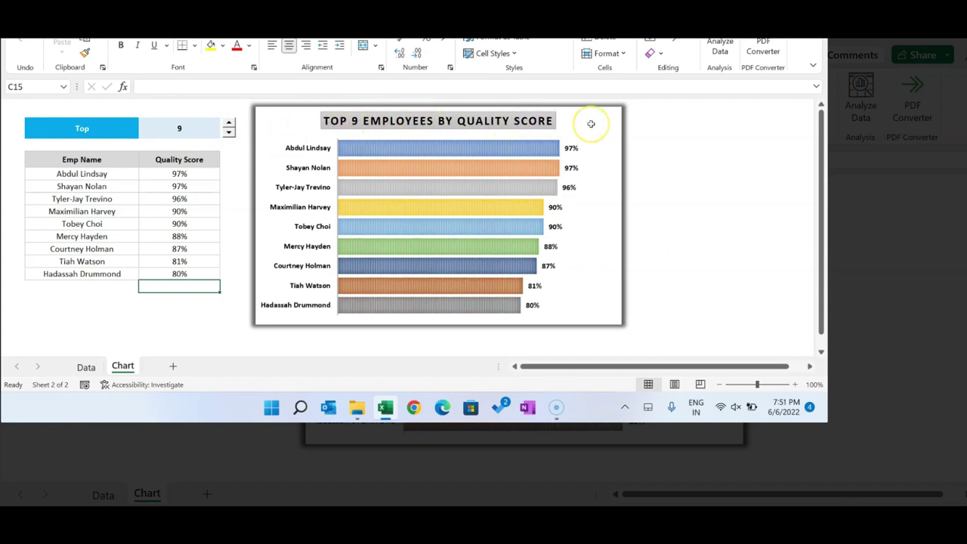
pyautogui.click(85, 367)
pyautogui.moveTo(70, 131)
pyautogui.mouseDown()
pyautogui.moveTo(72, 121)
pyautogui.moveTo(72, 235)
pyautogui.mouseUp()
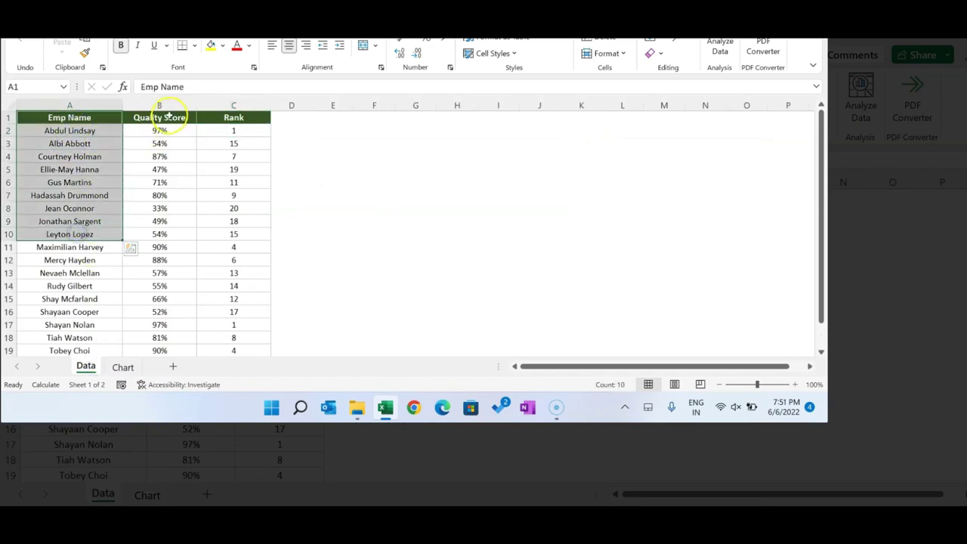
pyautogui.moveTo(168, 115); pyautogui.dragTo(178, 208)
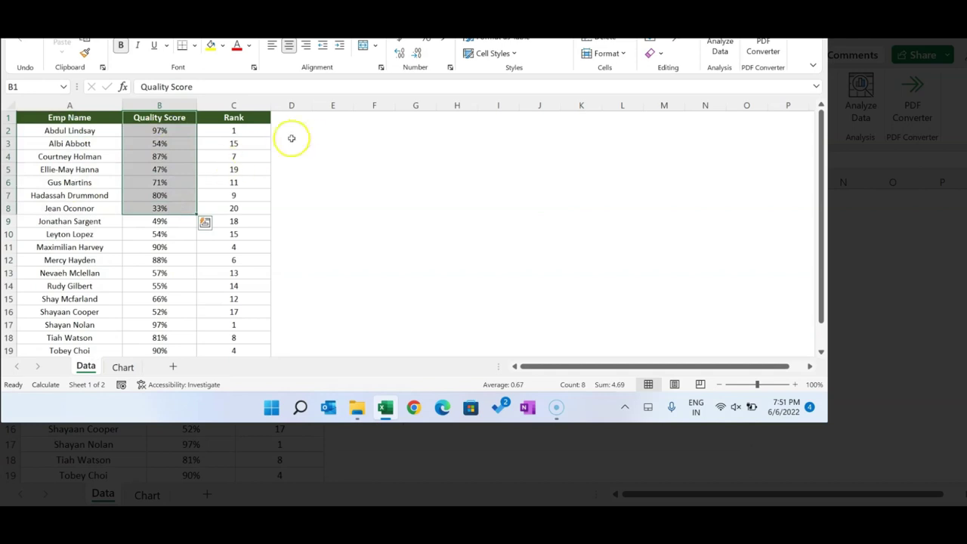
pyautogui.click(253, 119)
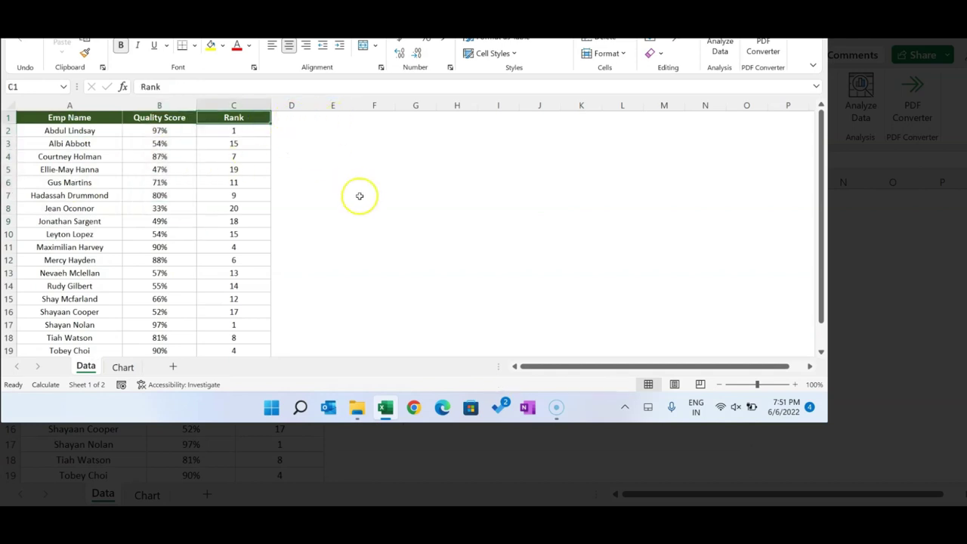
pyautogui.click(122, 367)
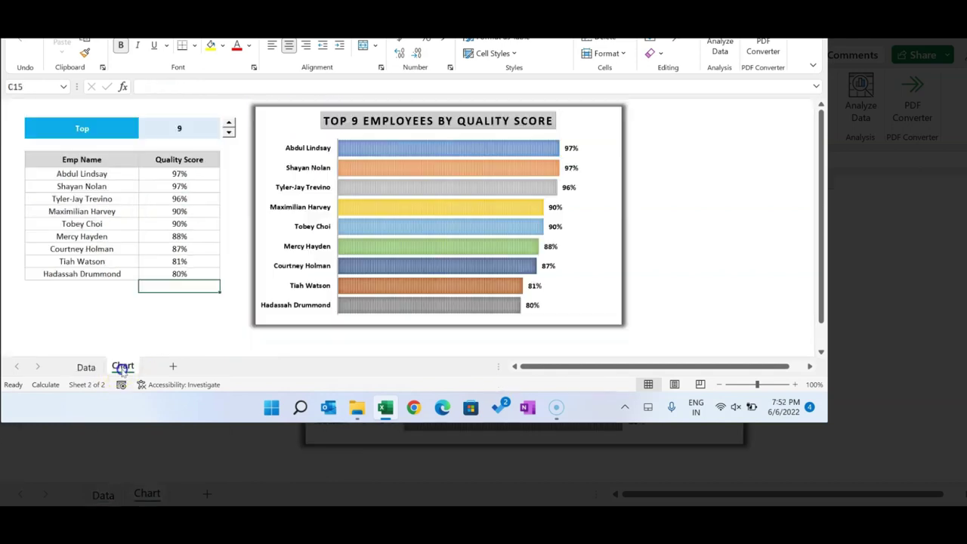
pyautogui.click(81, 159)
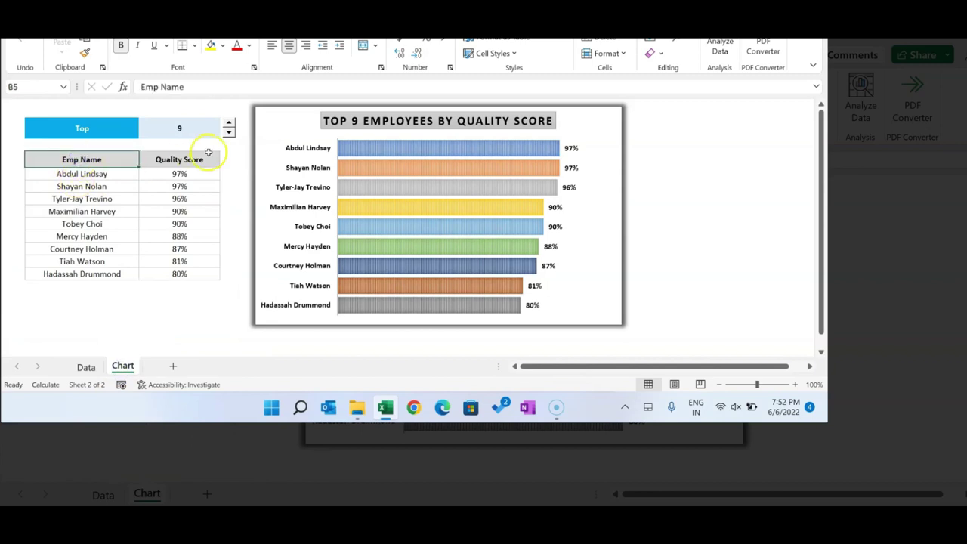
pyautogui.click(196, 156)
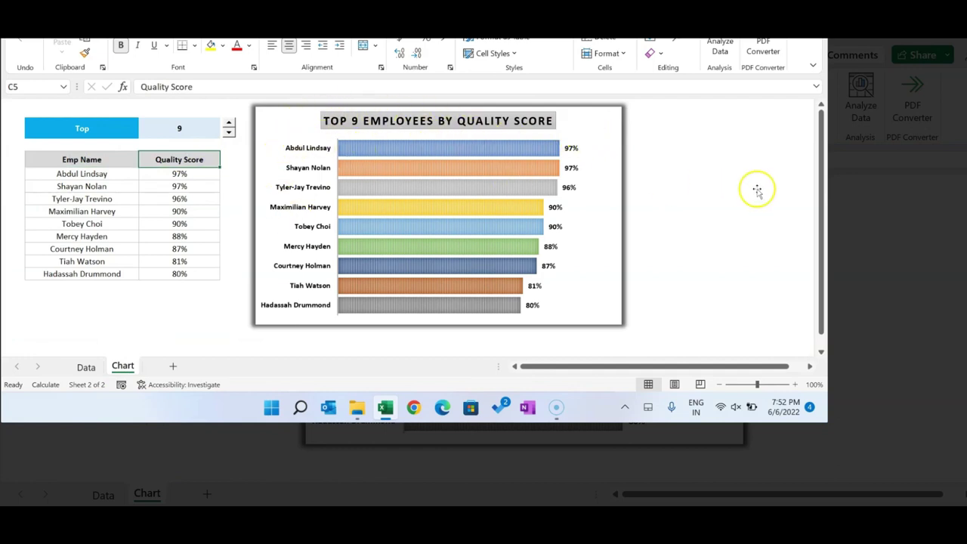
pyautogui.click(142, 335)
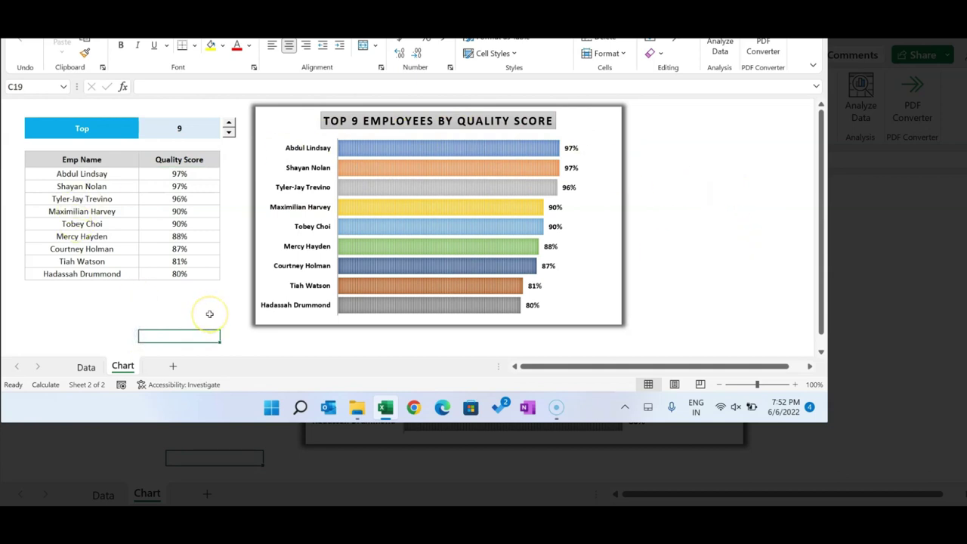
pyautogui.click(88, 367)
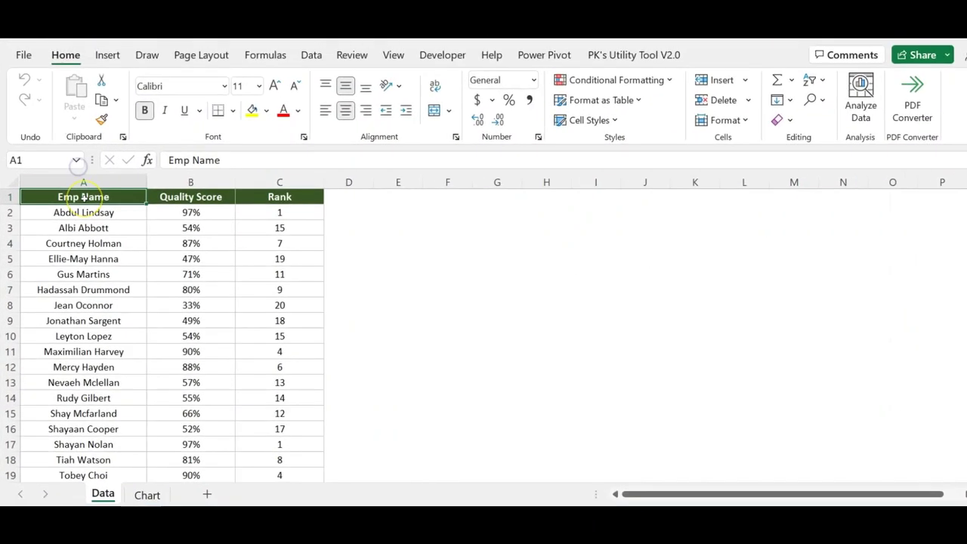
# Copy the employee names and quality scores (A1:B21) into a new blank workbook
pyautogui.hotkey('shift', 'Right')
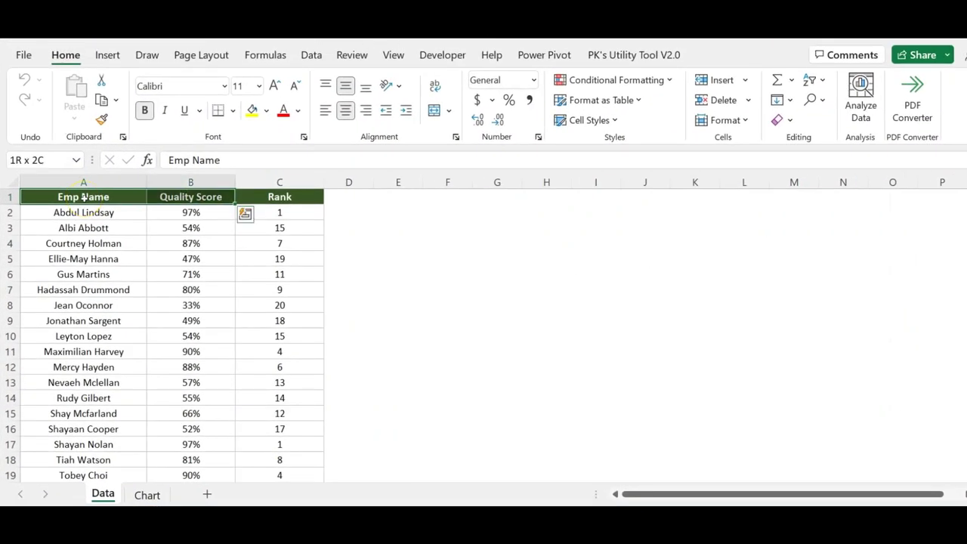
pyautogui.hotkey('ctrl', 'shift', 'Down')
pyautogui.hotkey('ctrl', 'c')
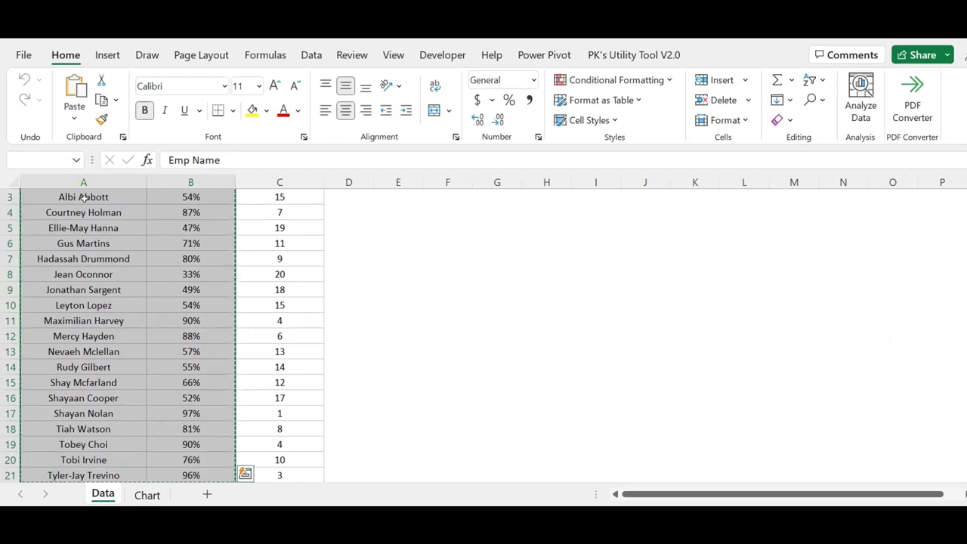
pyautogui.hotkey('ctrl', 'n')
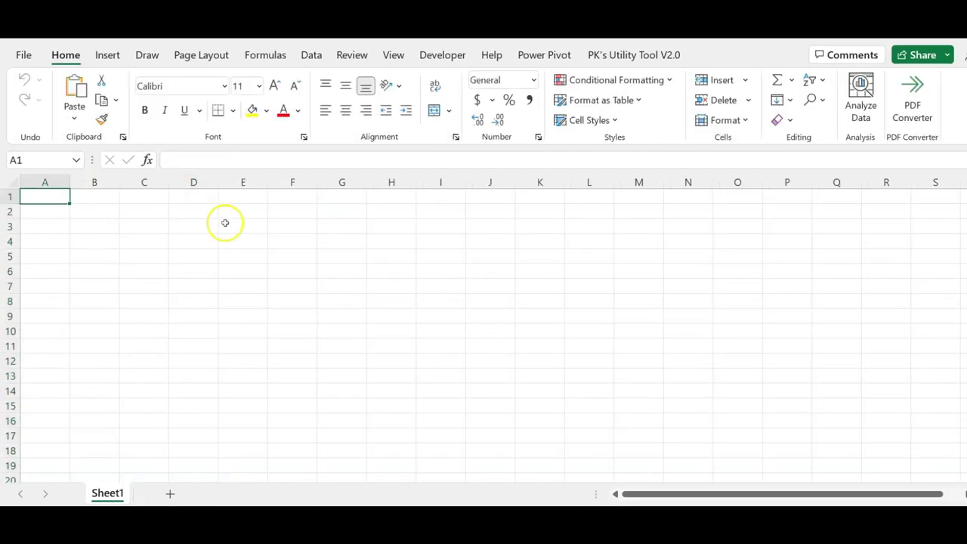
pyautogui.hotkey('ctrl', 'v')
# Autofit columns A and B and add a 'Rank' heading in C1
pyautogui.click(69, 211)
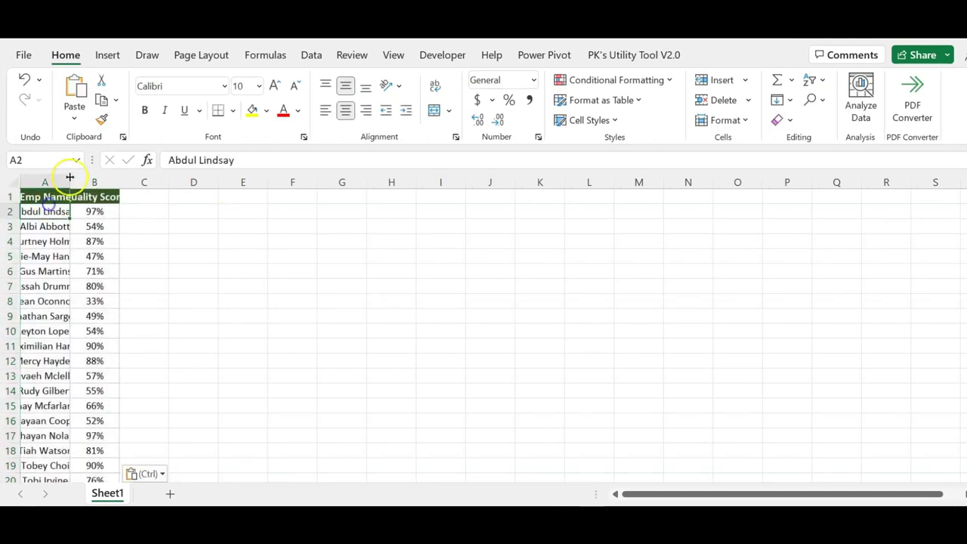
pyautogui.doubleClick(69, 182)
pyautogui.moveTo(167, 182); pyautogui.dragTo(200, 182)
pyautogui.click(90, 255)
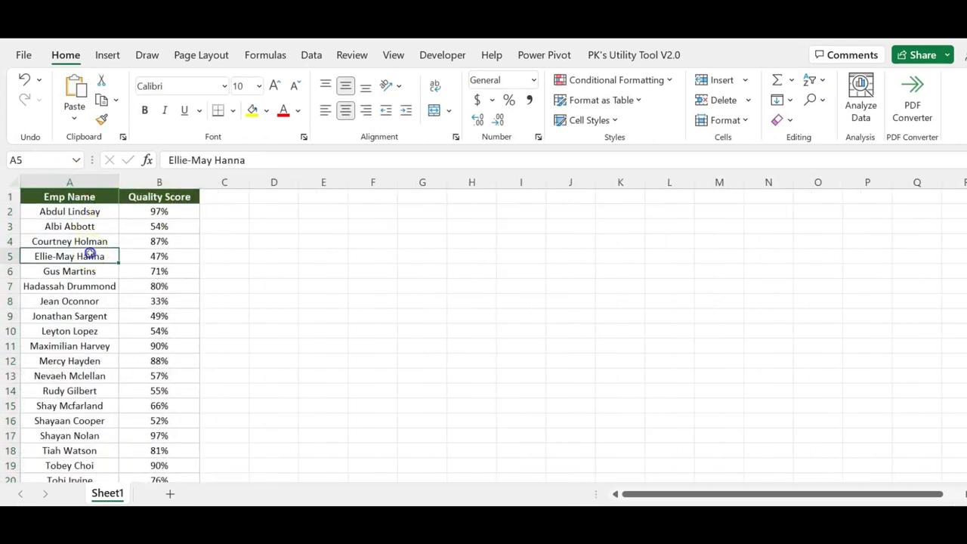
pyautogui.click(221, 199)
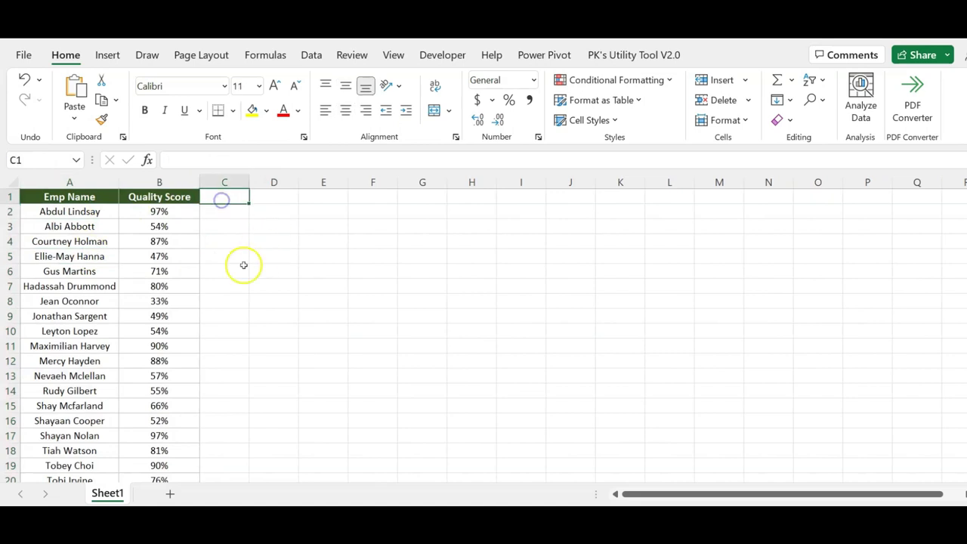
pyautogui.write('Rank')
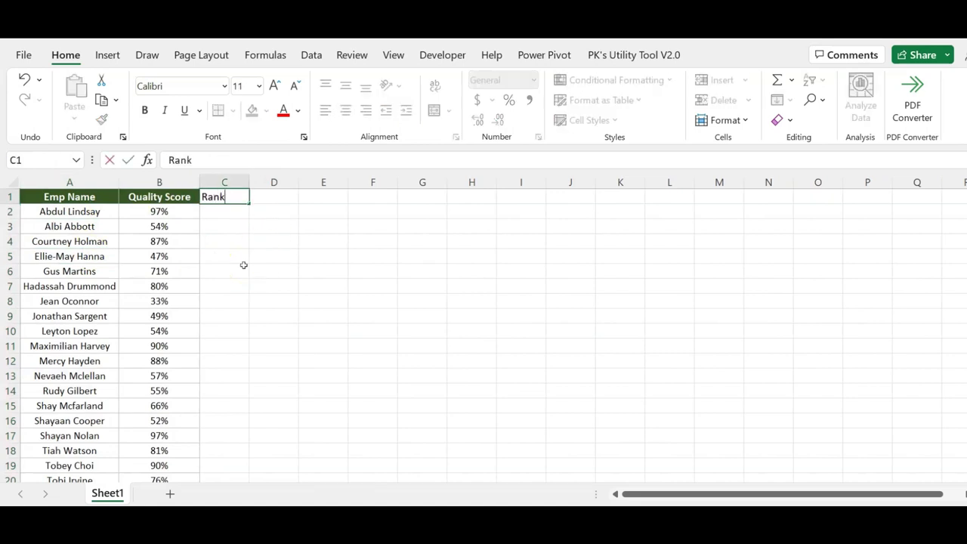
pyautogui.press('Return')
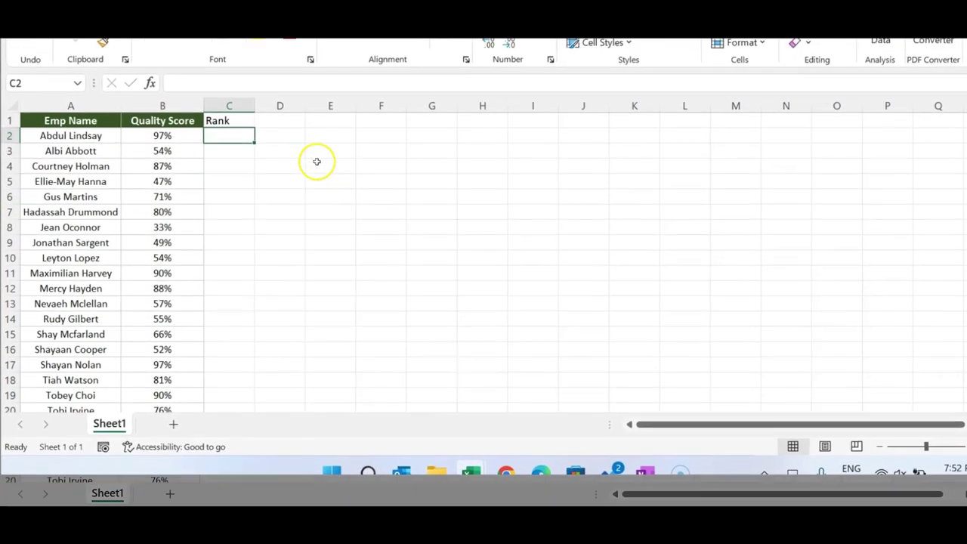
# Enter =RANK(B2,$B$2:$B$1048576,0) in cell C2
pyautogui.click(238, 136)
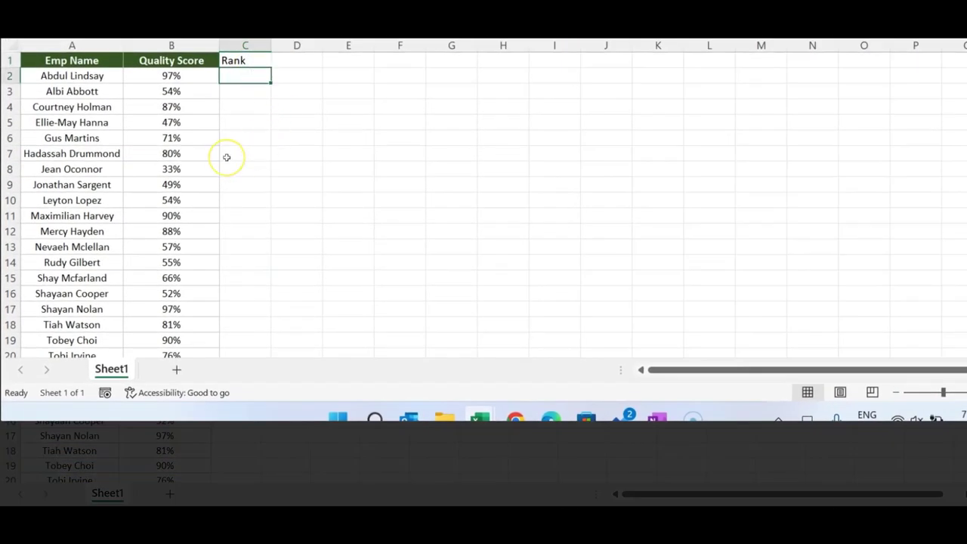
pyautogui.write('=ran')
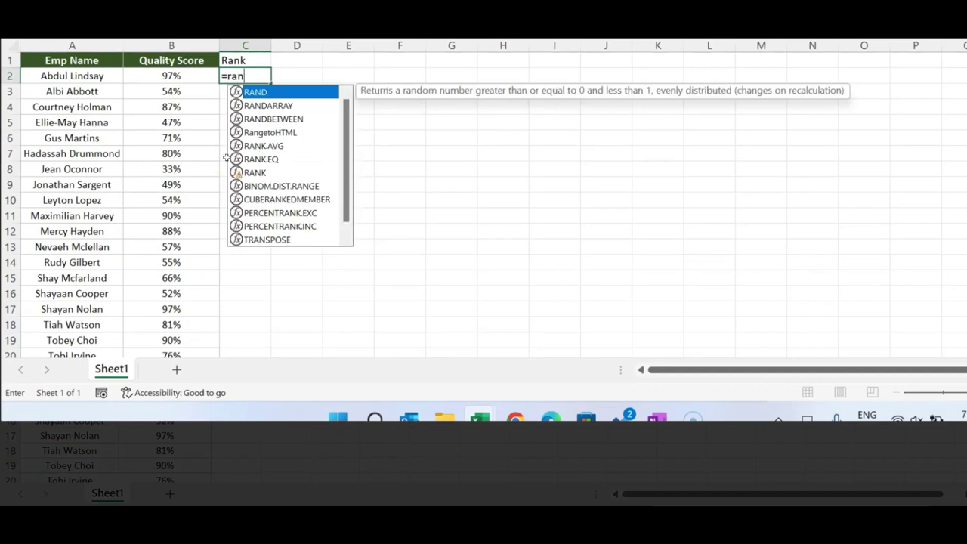
pyautogui.write('k')
pyautogui.press('Down')
pyautogui.press('Down')
pyautogui.press('Tab')
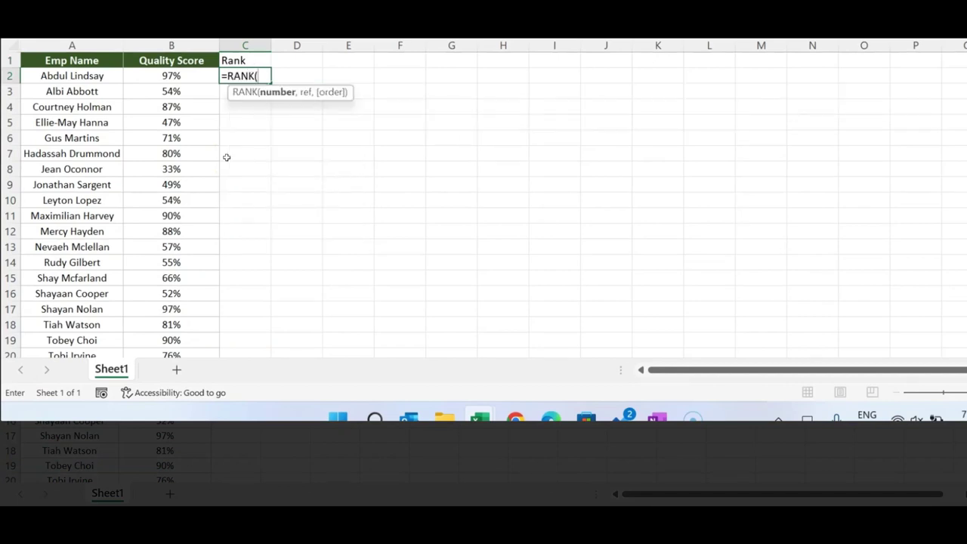
pyautogui.press('Left')
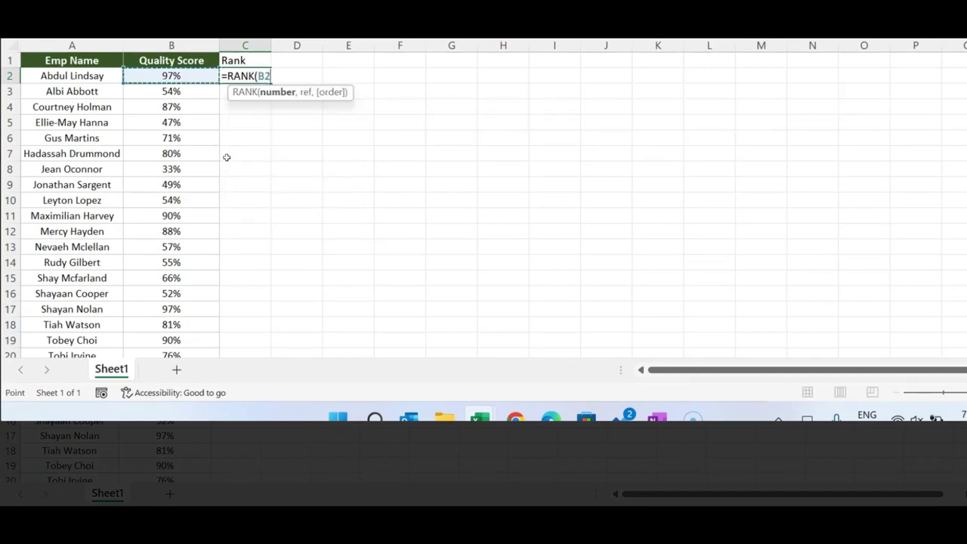
pyautogui.write(',')
pyautogui.press('Left')
pyautogui.press('Right')
pyautogui.hotkey('ctrl', 'shift', 'Down')
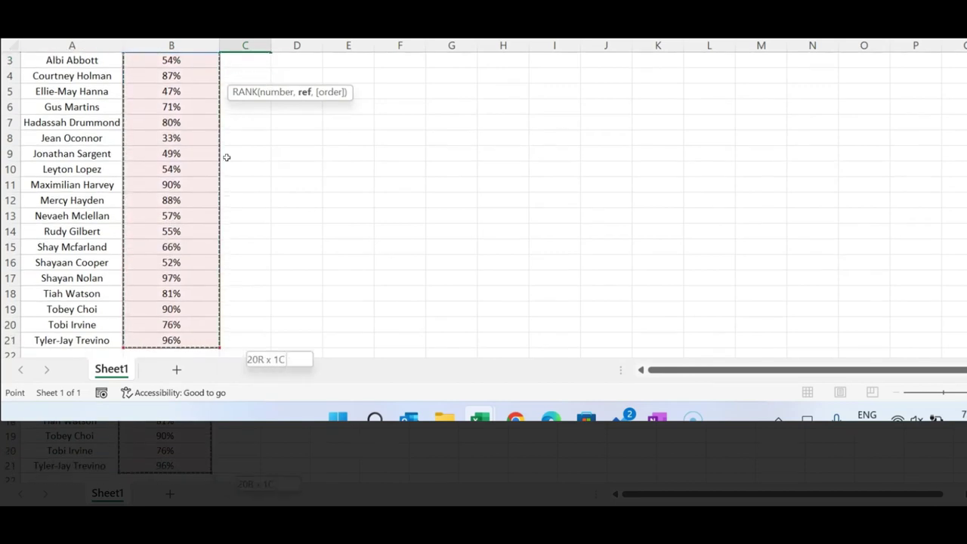
pyautogui.hotkey('ctrl', 'shift', 'Down')
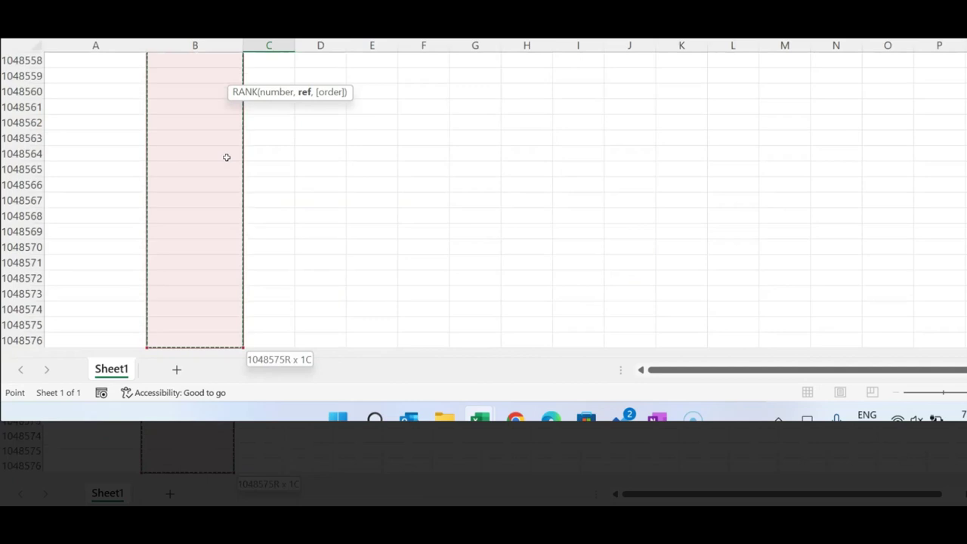
pyautogui.press('F4')
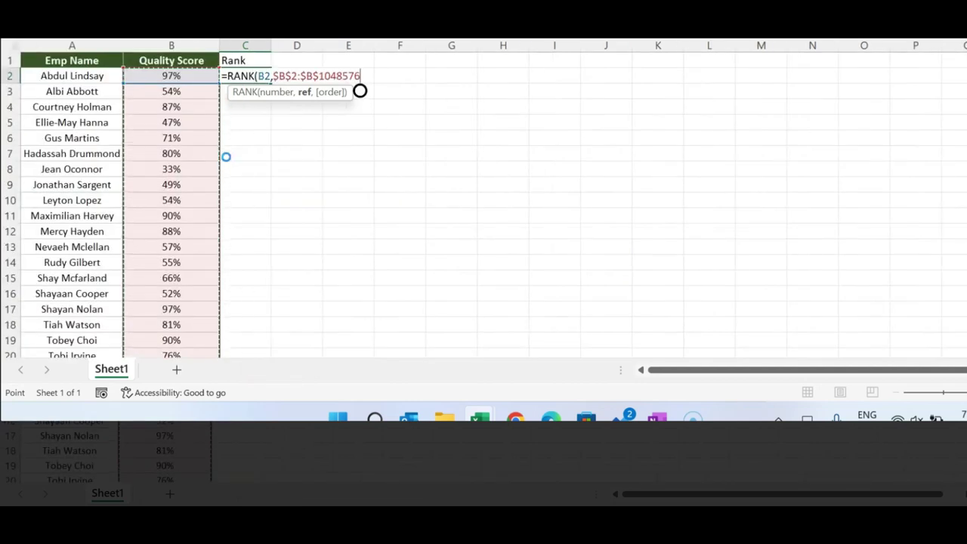
pyautogui.write(',')
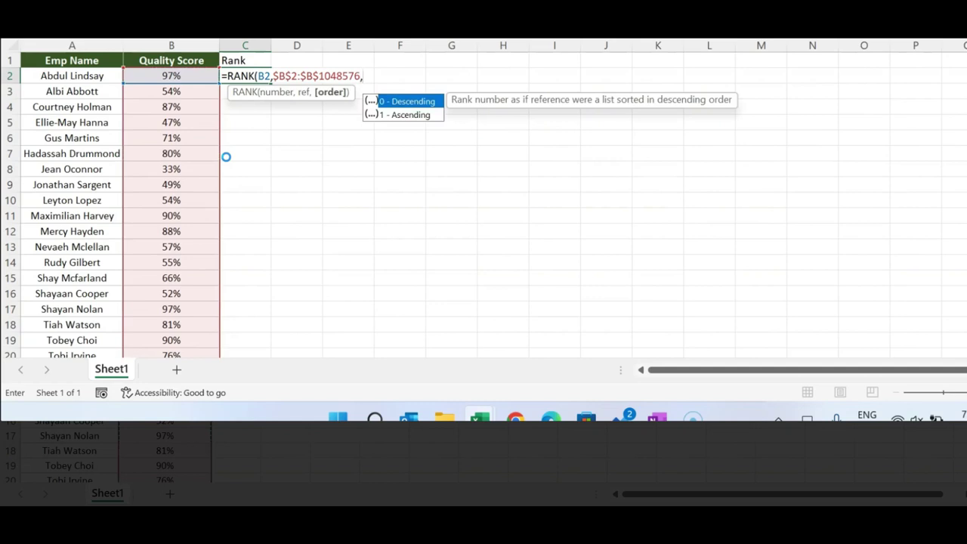
pyautogui.write('0')
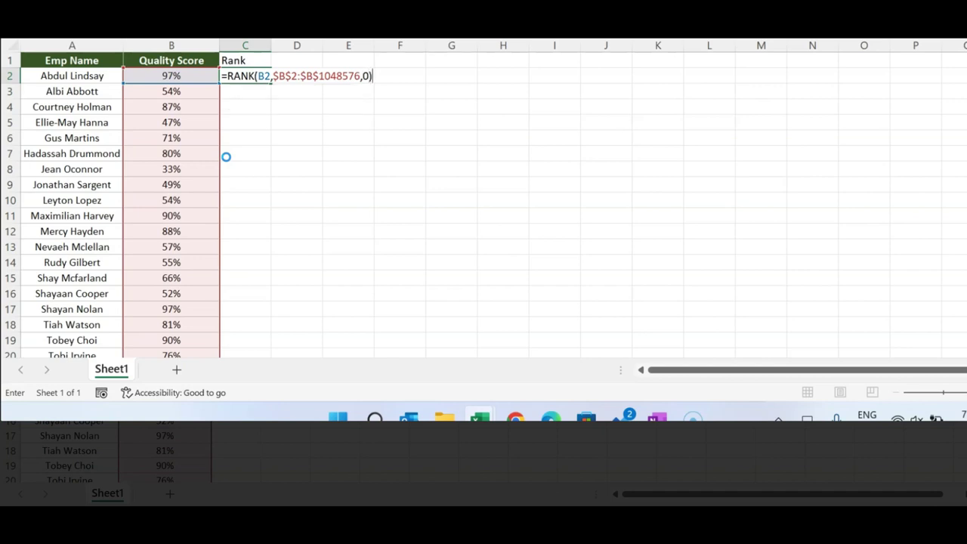
pyautogui.press('Return')
# Fill the RANK formula down C2:C21 with Ctrl+D
pyautogui.press('Up')
pyautogui.press('Left')
pyautogui.hotkey('ctrl', 'Down')
pyautogui.press('Right')
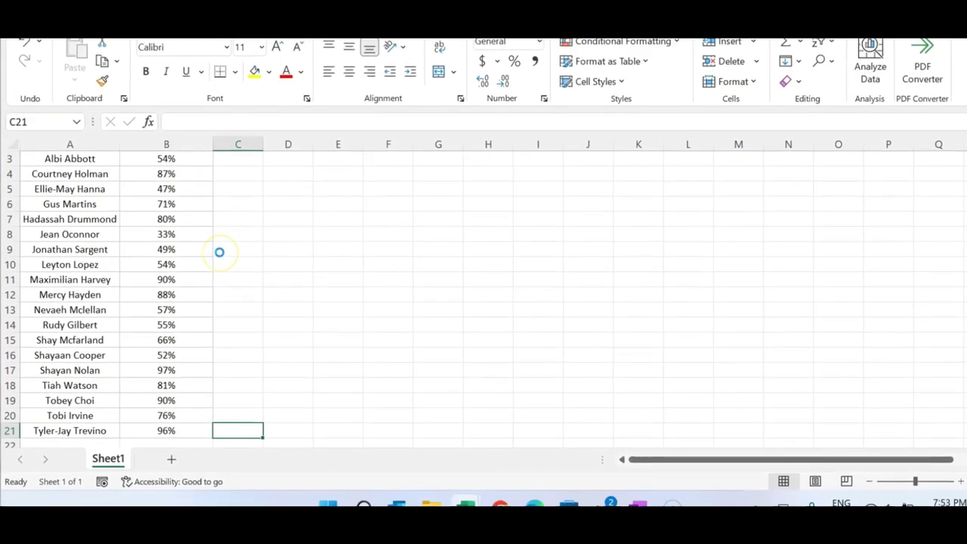
pyautogui.hotkey('ctrl', 'shift', 'Up')
pyautogui.hotkey('ctrl', 'd')
# Review the filled rank values and the Quality Score range
pyautogui.hotkey('ctrl', 'Up')
pyautogui.press('Down')
pyautogui.press('Down')
pyautogui.press('Down')
pyautogui.press('Down')
pyautogui.press('Down')
pyautogui.press('Down')
pyautogui.press('Down')
pyautogui.press('Down')
pyautogui.press('Down')
pyautogui.press('Down')
pyautogui.press('Down')
pyautogui.press('Down')
pyautogui.press('Down')
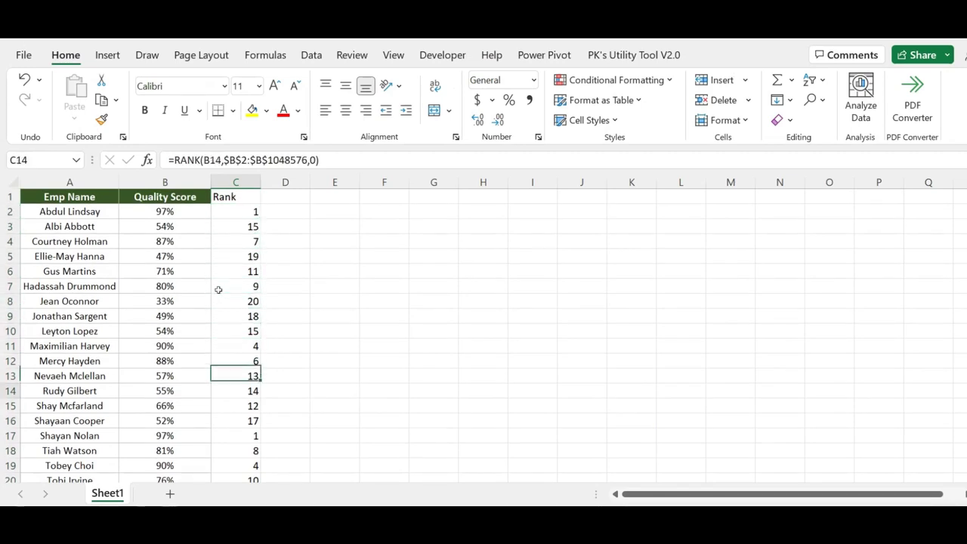
pyautogui.press('Down')
pyautogui.press('Down')
pyautogui.press('Down')
pyautogui.press('Up')
pyautogui.press('Up')
pyautogui.press('Up')
pyautogui.hotkey('ctrl', 'Up')
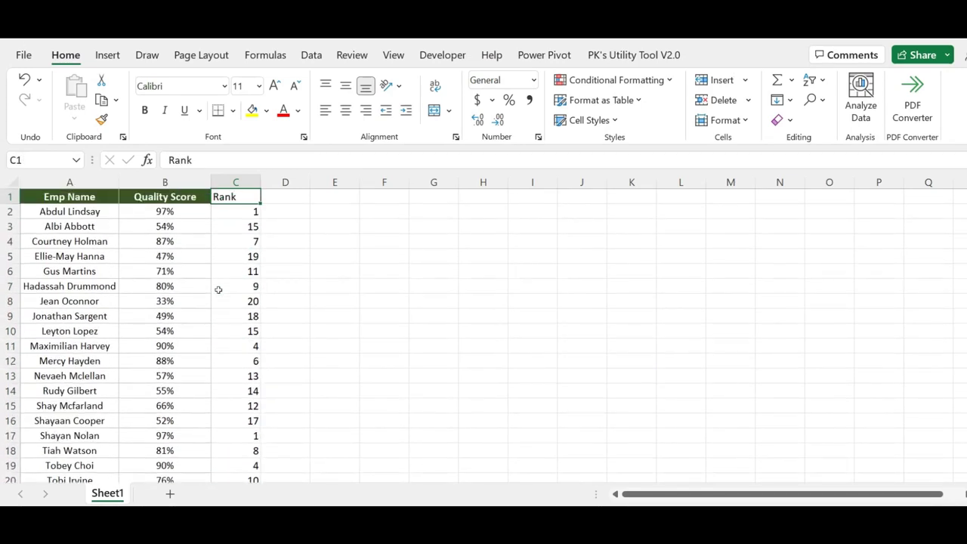
pyautogui.press('Left')
pyautogui.hotkey('ctrl', 'shift', 'Down')
pyautogui.hotkey('ctrl', 'Up')
pyautogui.press('Right')
# Add a new sheet and rename the sheets 'Data' and 'Chart'
pyautogui.click(170, 493)
pyautogui.click(108, 493)
pyautogui.write('Data')
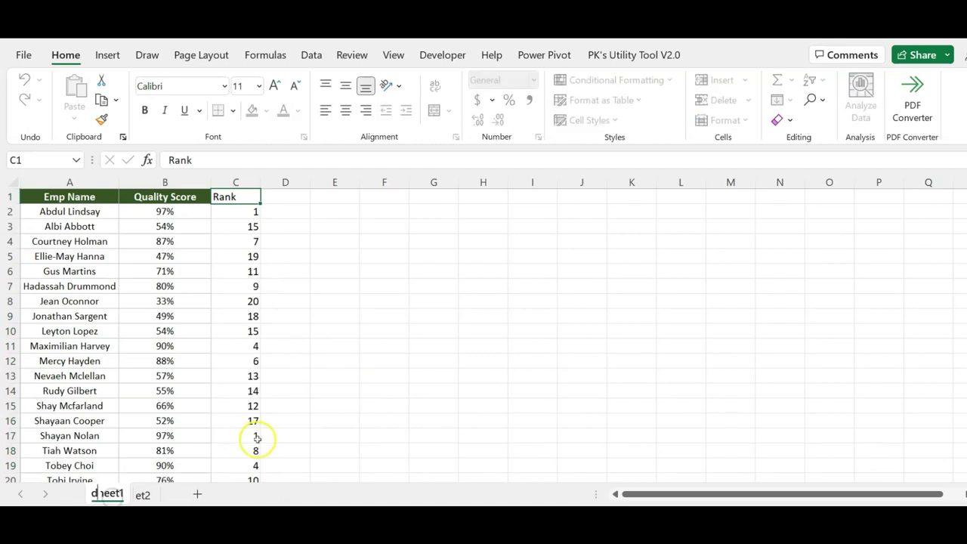
pyautogui.press('Return')
pyautogui.click(150, 495)
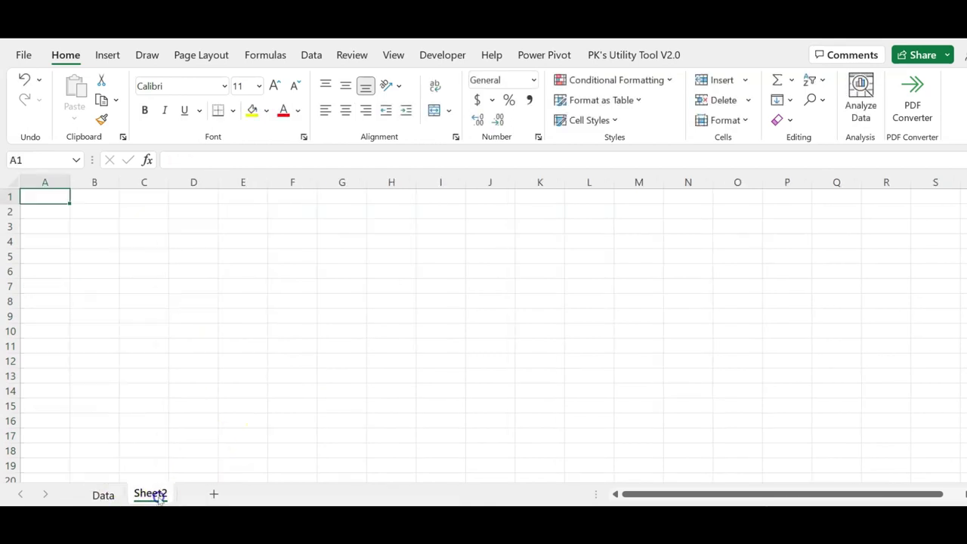
pyautogui.doubleClick(158, 496)
pyautogui.write('Chart')
pyautogui.press('Return')
# Enter 'Top' in B2 with a gold fill on B2 and C2, and widen column B
pyautogui.click(99, 211)
pyautogui.write('Top')
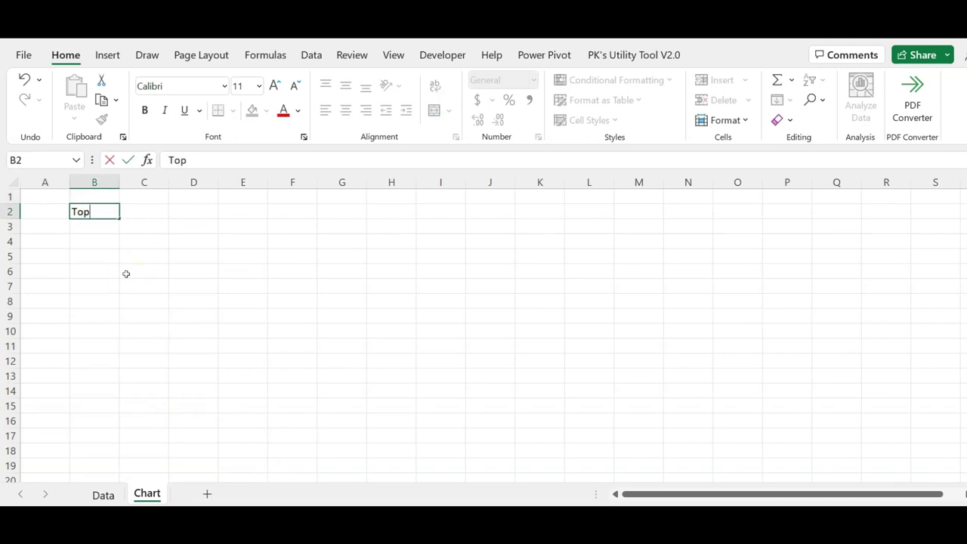
pyautogui.press('Tab')
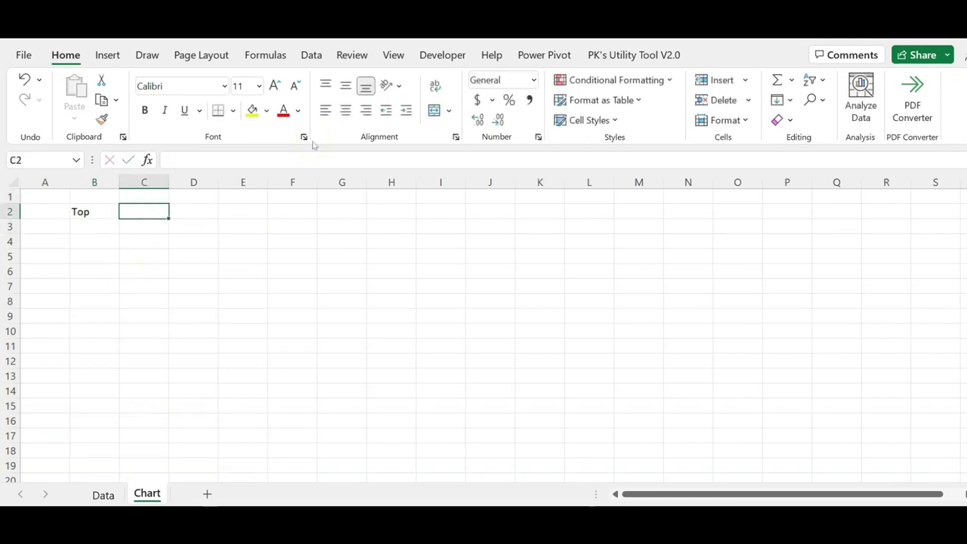
pyautogui.click(266, 110)
pyautogui.click(270, 237)
pyautogui.click(95, 211)
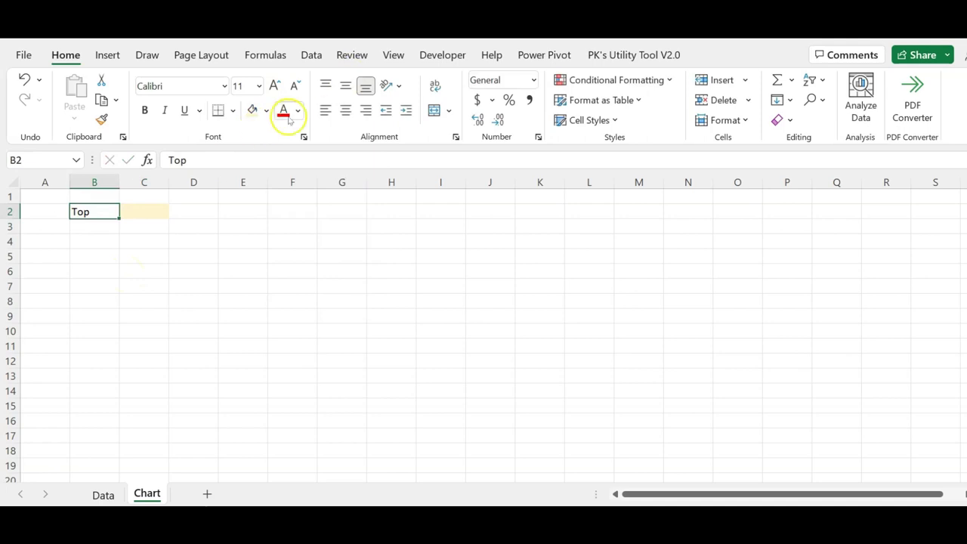
pyautogui.click(252, 111)
pyautogui.moveTo(119, 182); pyautogui.dragTo(247, 182)
# Enter the headers 'Emp Name' and 'Quality Score' in B4:C4
pyautogui.click(115, 244)
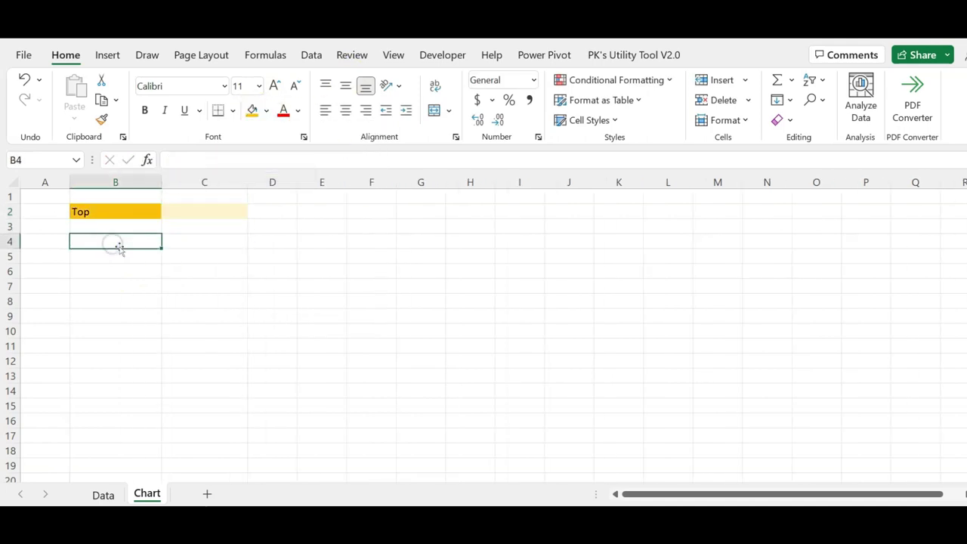
pyautogui.write('Emp Na')
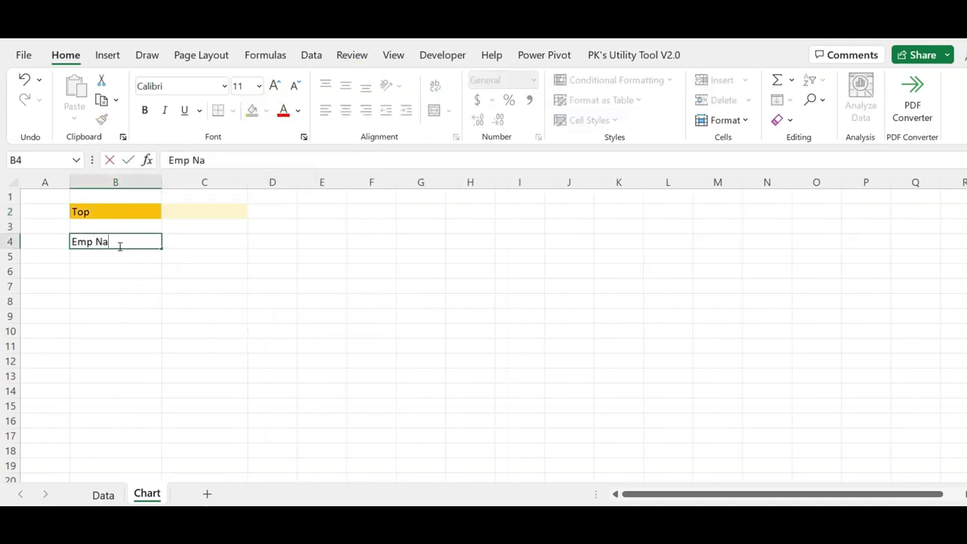
pyautogui.write('me')
pyautogui.press('Tab')
pyautogui.write('Quality Score')
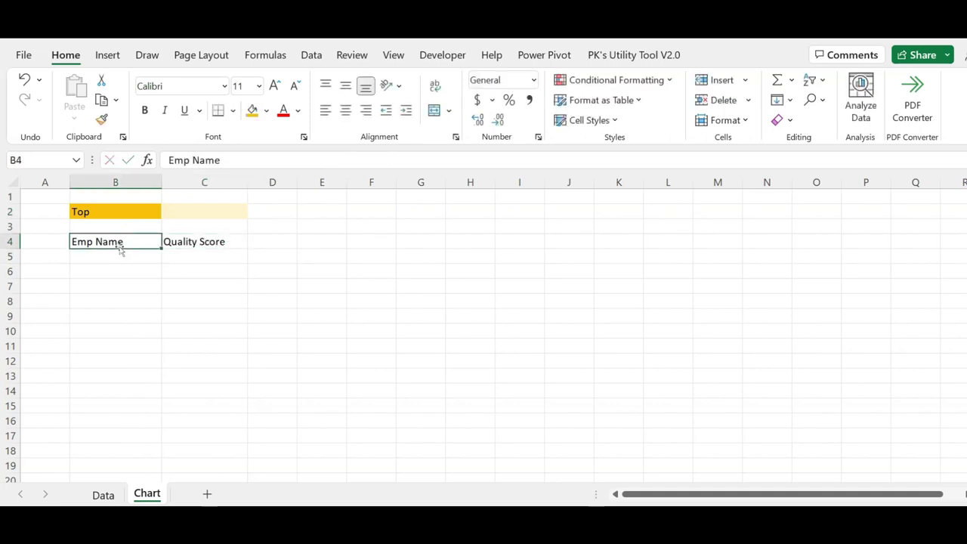
pyautogui.moveTo(119, 244); pyautogui.dragTo(203, 242)
# Format the headers with blue fill and white, bold, centred text; widen columns B and C
pyautogui.click(266, 112)
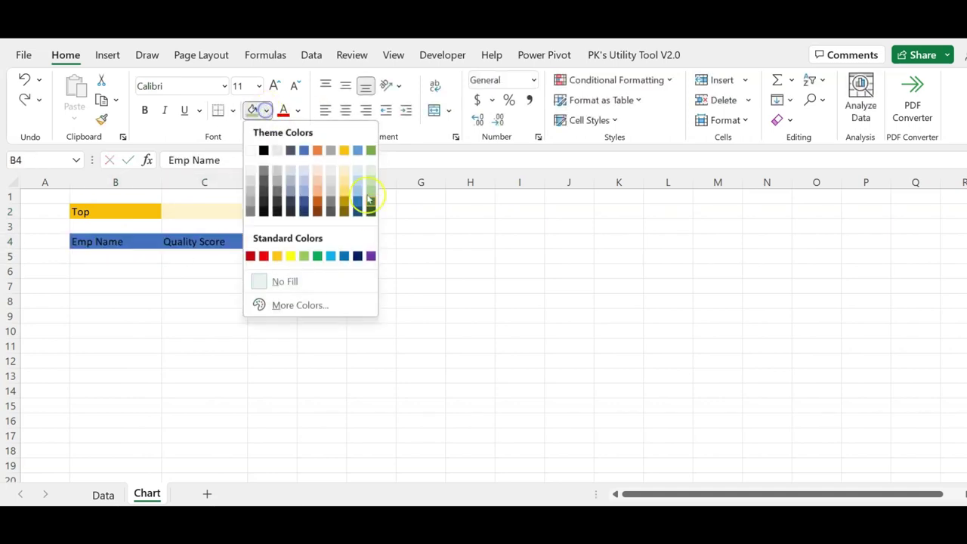
pyautogui.click(330, 255)
pyautogui.click(300, 109)
pyautogui.click(308, 173)
pyautogui.hotkey('ctrl', 'b')
pyautogui.hotkey('ctrl', 'e')
pyautogui.click(281, 259)
pyautogui.moveTo(161, 182); pyautogui.dragTo(182, 182)
pyautogui.moveTo(269, 182); pyautogui.dragTo(282, 182)
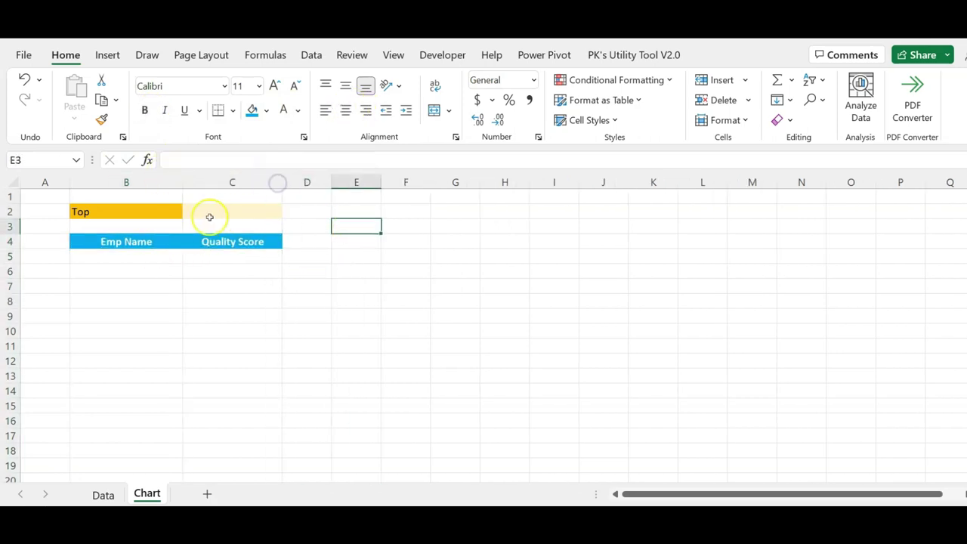
# Hide the gridlines on the Chart sheet via View > Gridlines
pyautogui.click(170, 212)
pyautogui.click(397, 59)
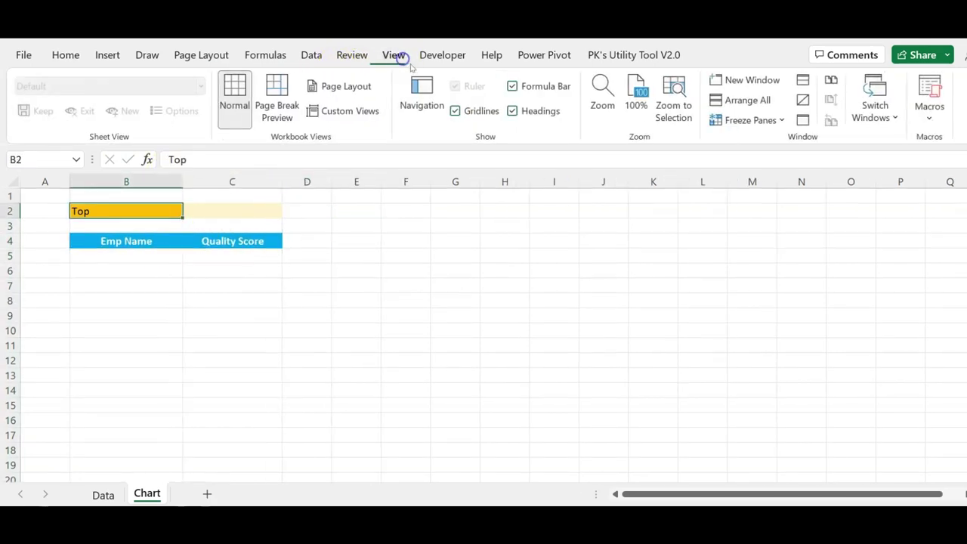
pyautogui.click(472, 112)
pyautogui.click(287, 302)
pyautogui.click(155, 243)
# Centre the Top cells B2:C2 horizontally and vertically
pyautogui.click(249, 217)
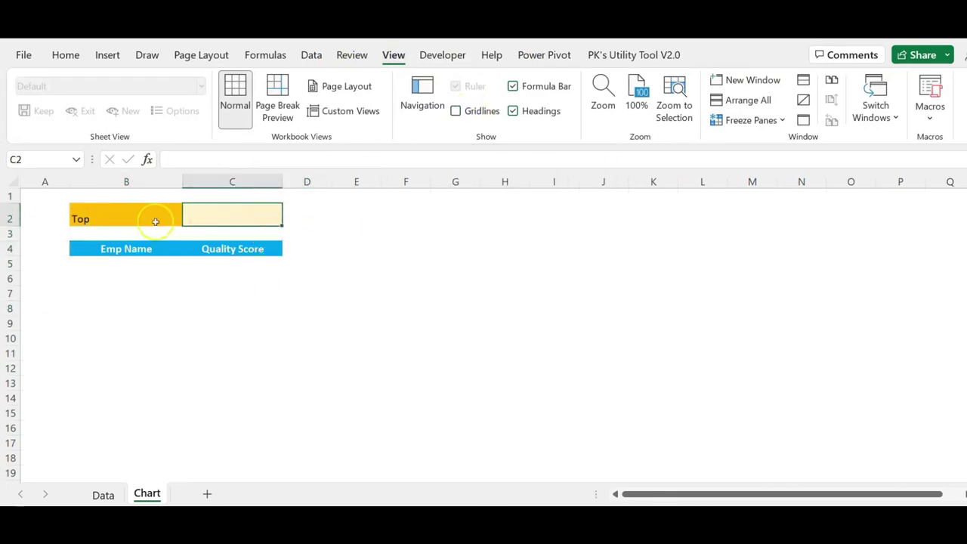
pyautogui.moveTo(151, 218); pyautogui.dragTo(233, 218)
pyautogui.click(76, 54)
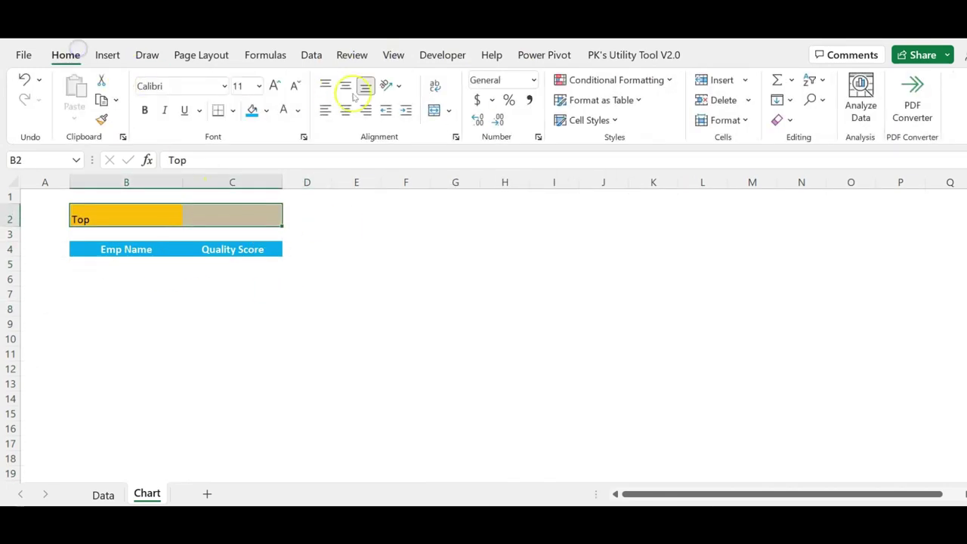
pyautogui.click(345, 110)
pyautogui.click(324, 218)
pyautogui.click(241, 210)
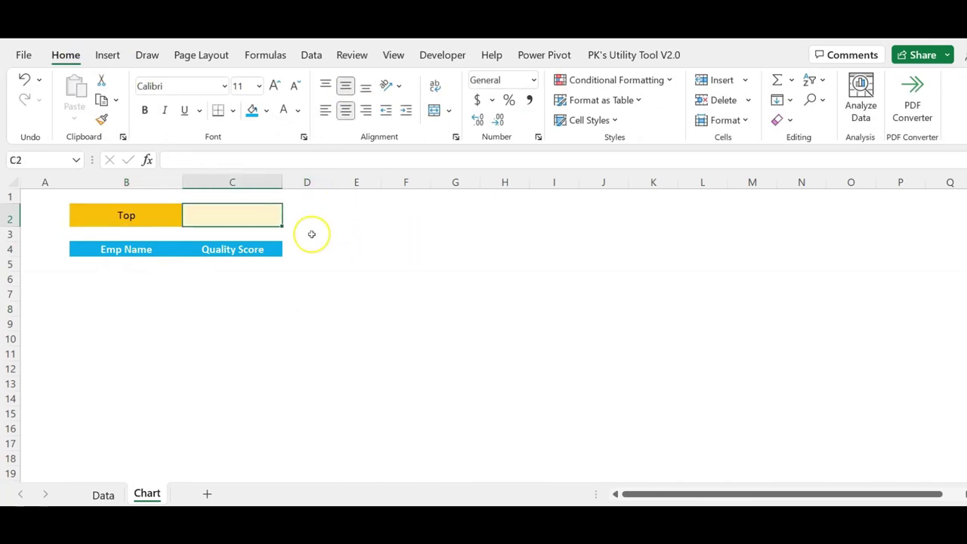
# Draw a Spin Button form control at D2, shrunk to fit row 2
pyautogui.click(302, 216)
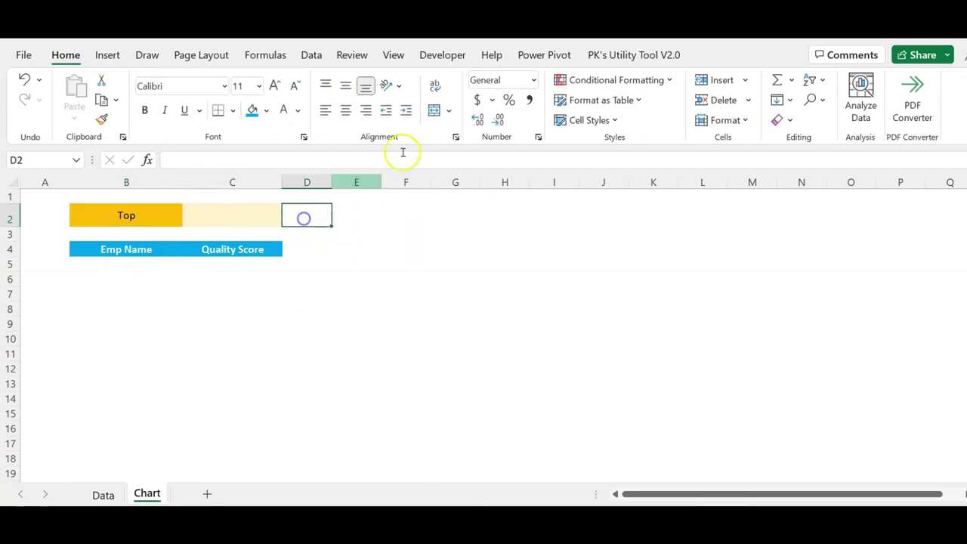
pyautogui.click(447, 58)
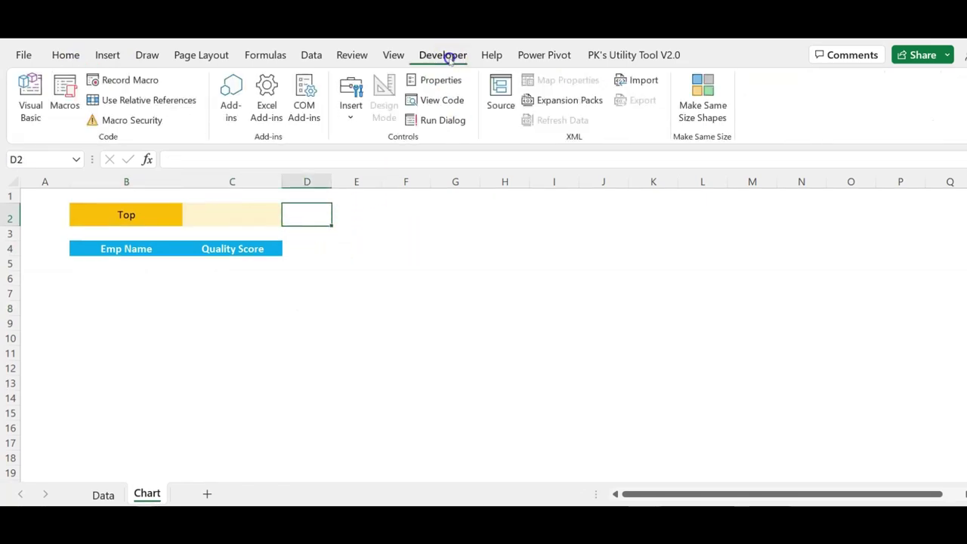
pyautogui.click(352, 114)
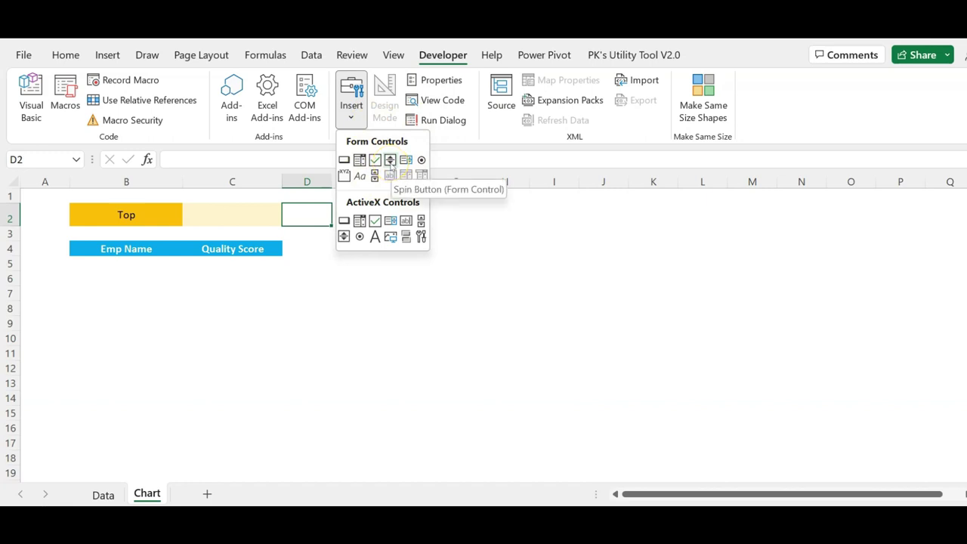
pyautogui.click(390, 161)
pyautogui.click(296, 207)
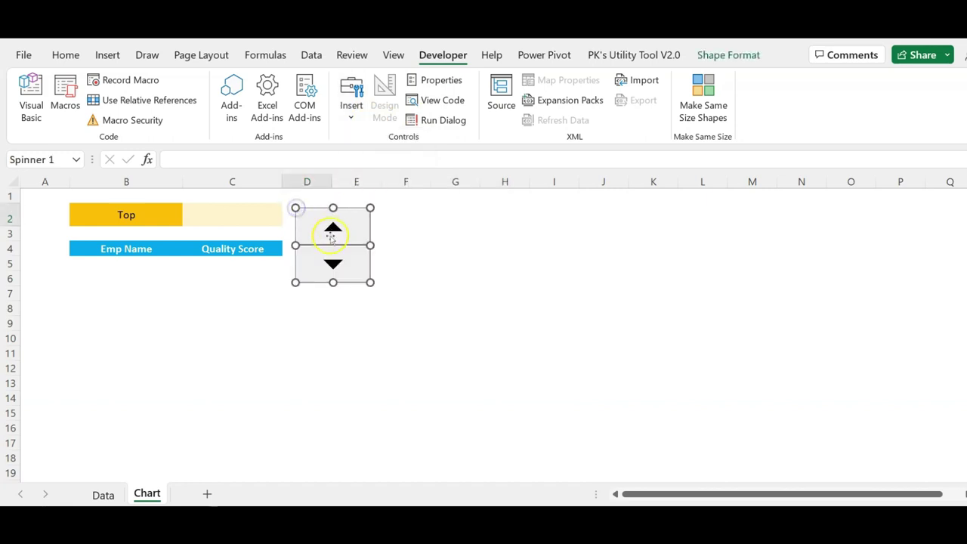
pyautogui.moveTo(371, 281); pyautogui.dragTo(302, 220)
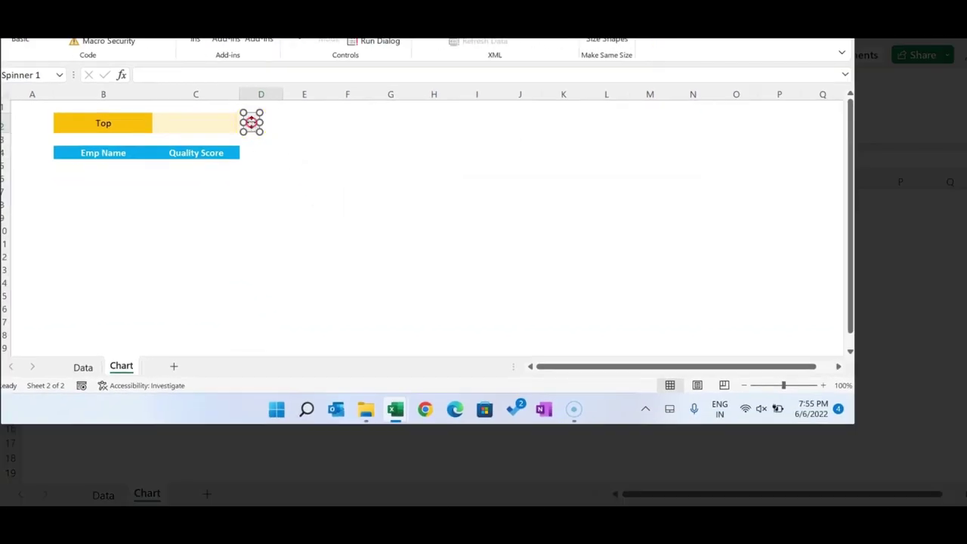
# Format the spinner with minimum 1, maximum 100 and cell link $C$2
pyautogui.rightClick(251, 123)
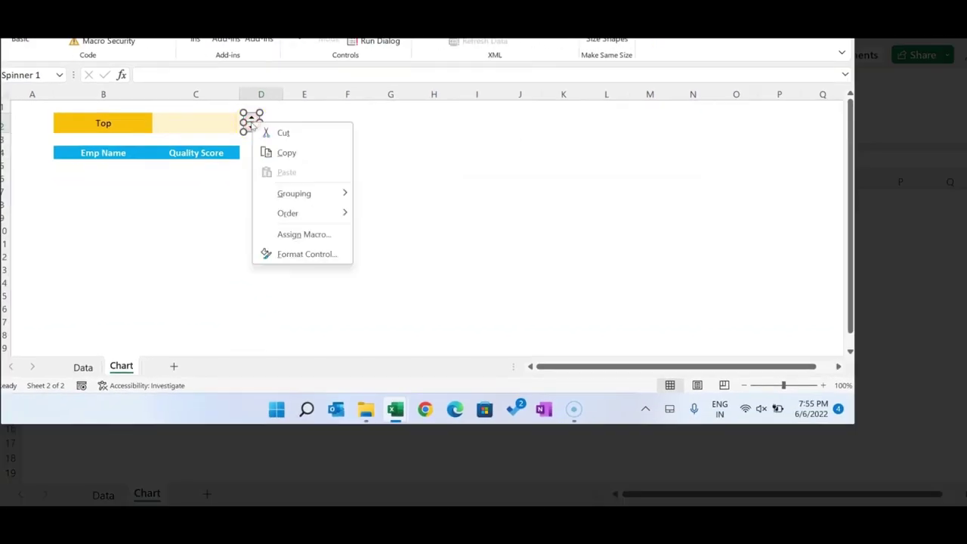
pyautogui.click(305, 254)
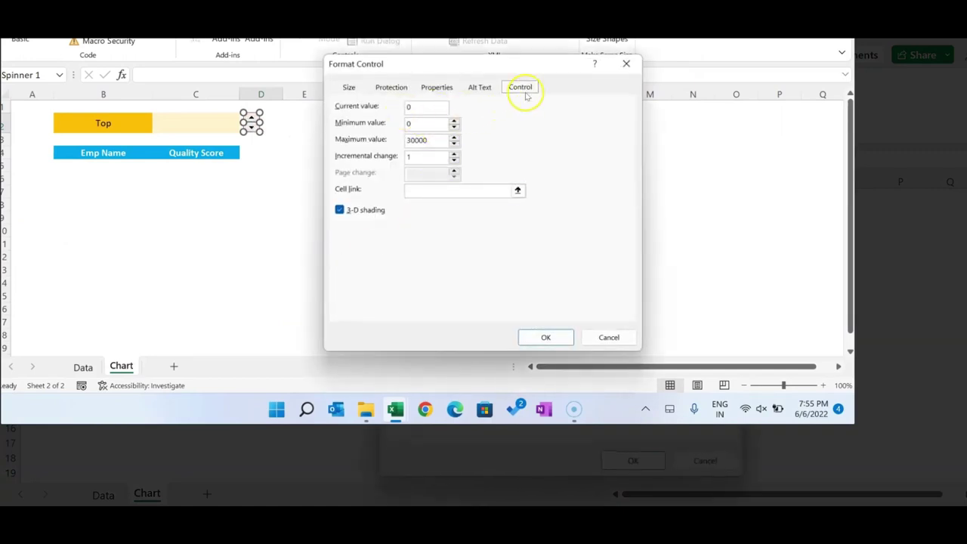
pyautogui.doubleClick(408, 123)
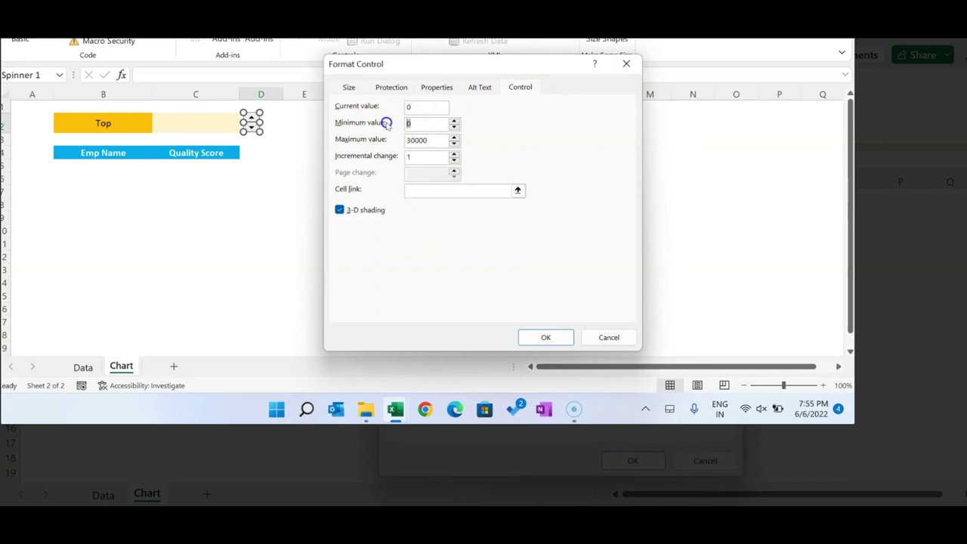
pyautogui.write('1')
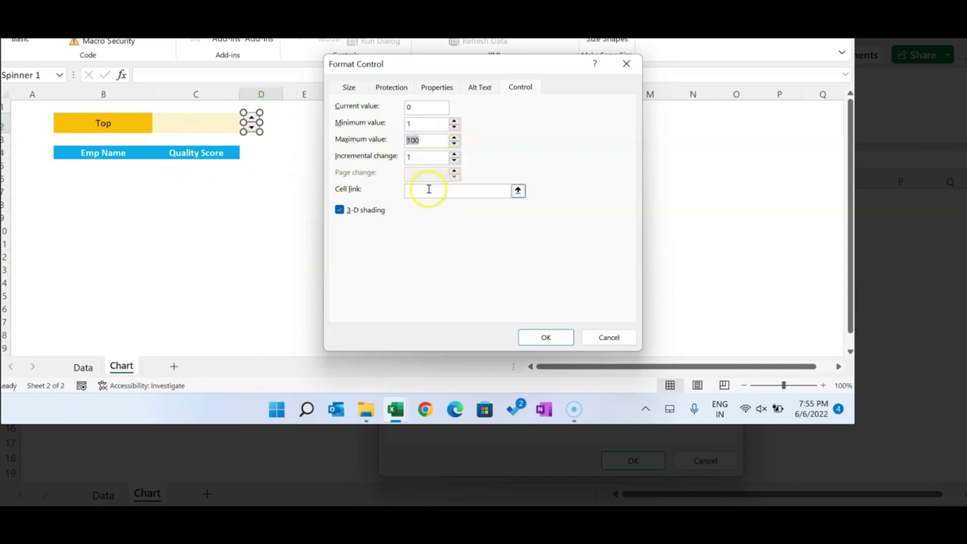
pyautogui.click(426, 192)
pyautogui.click(208, 127)
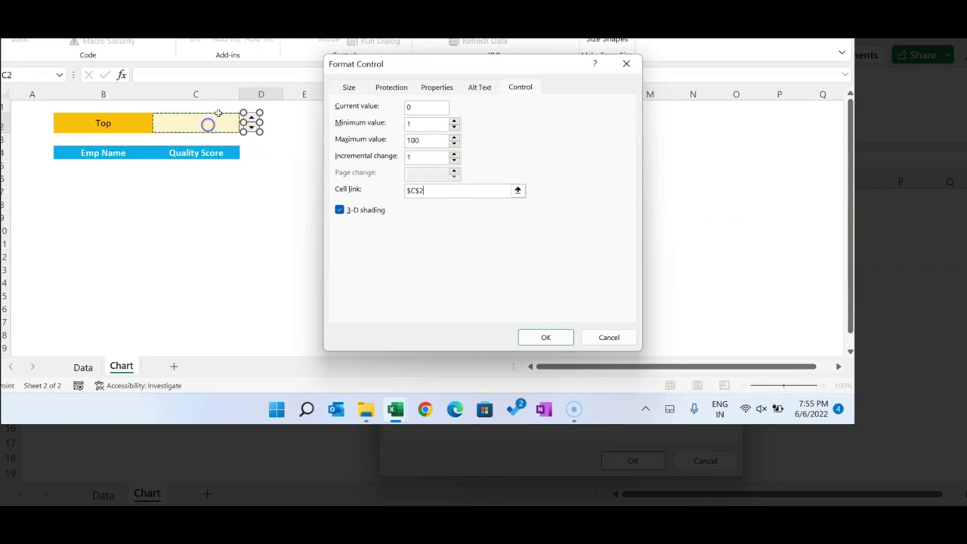
pyautogui.click(546, 337)
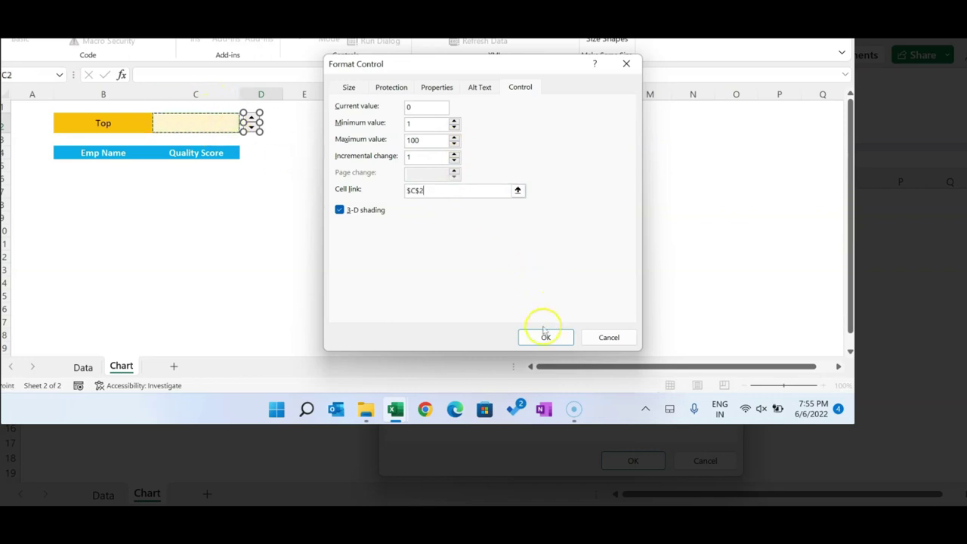
pyautogui.click(408, 228)
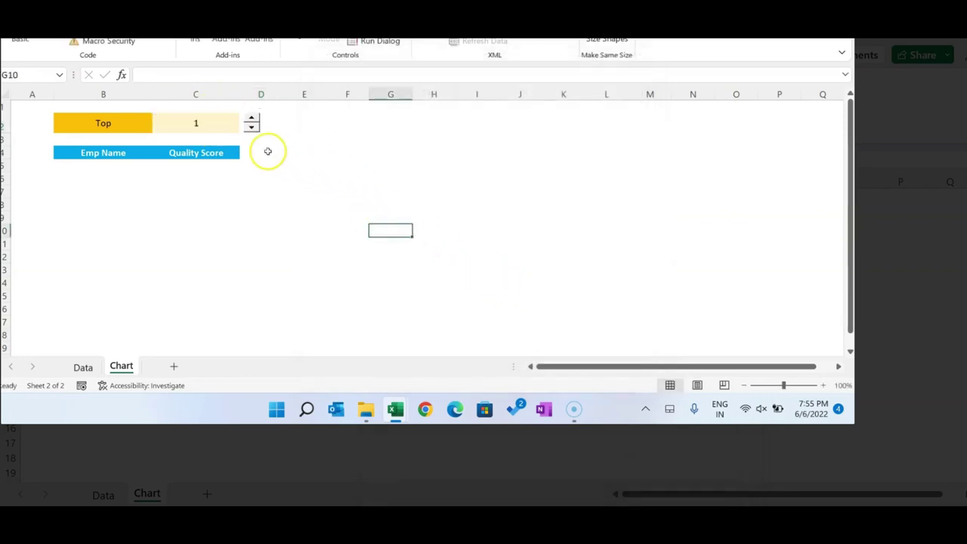
# Test the spin button by stepping the Top count up and down
pyautogui.click(252, 118)
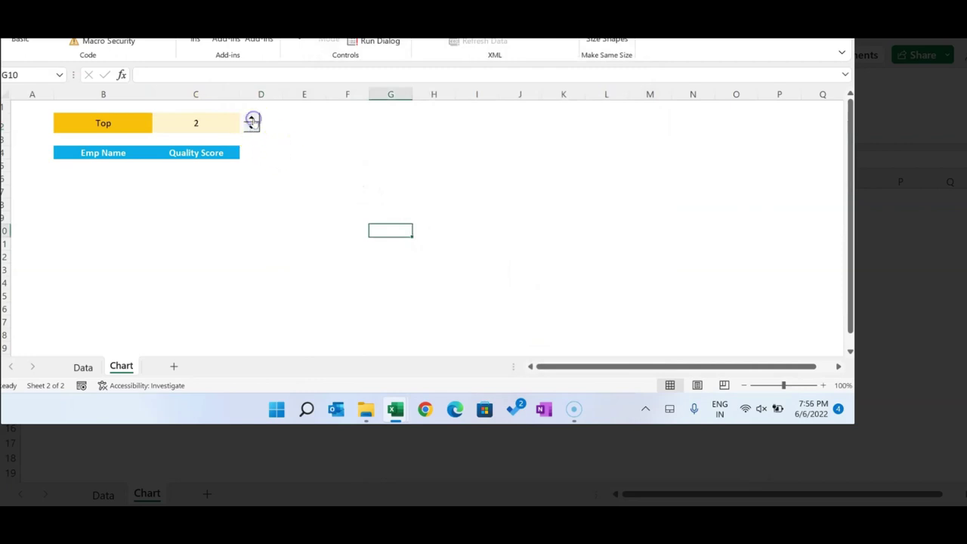
pyautogui.click(252, 118)
pyautogui.click(222, 124)
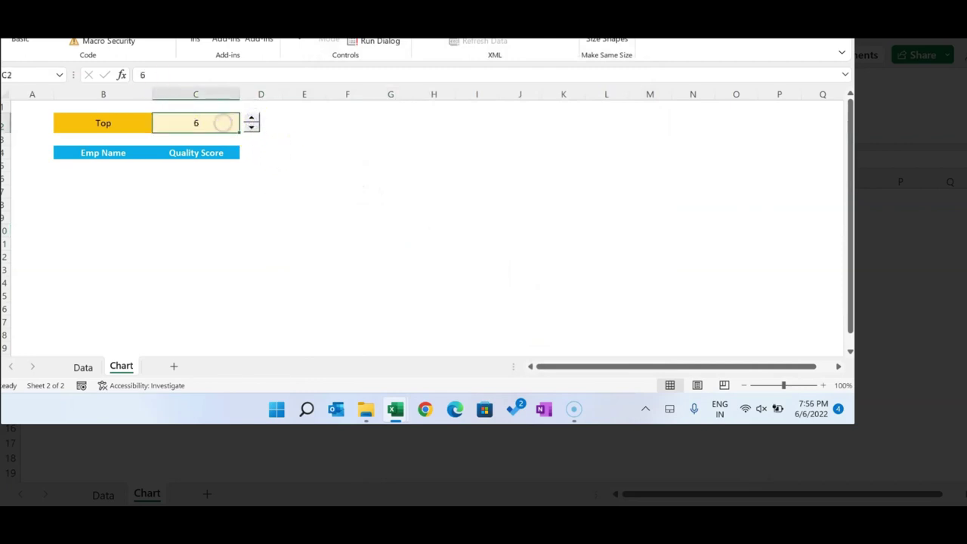
pyautogui.click(229, 39)
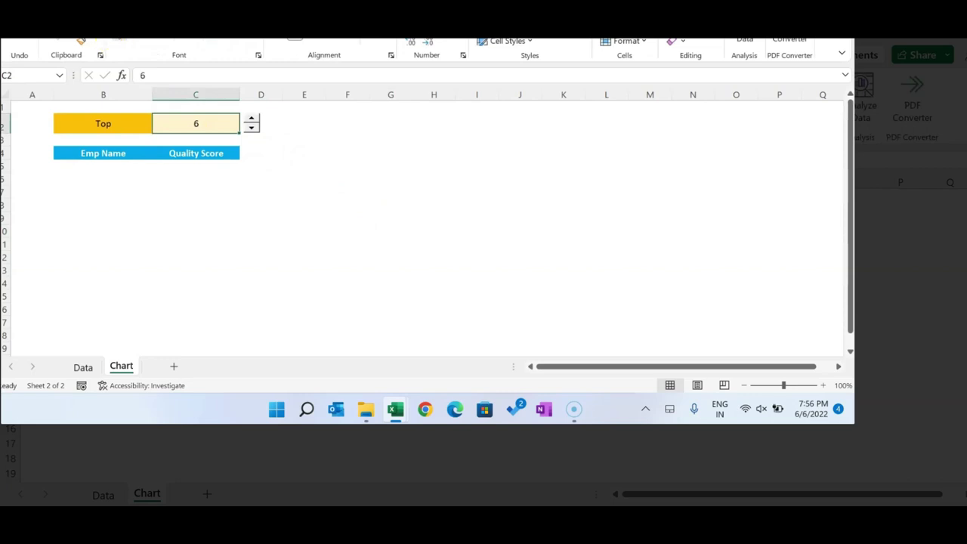
pyautogui.click(391, 165)
pyautogui.click(251, 128)
pyautogui.click(251, 128)
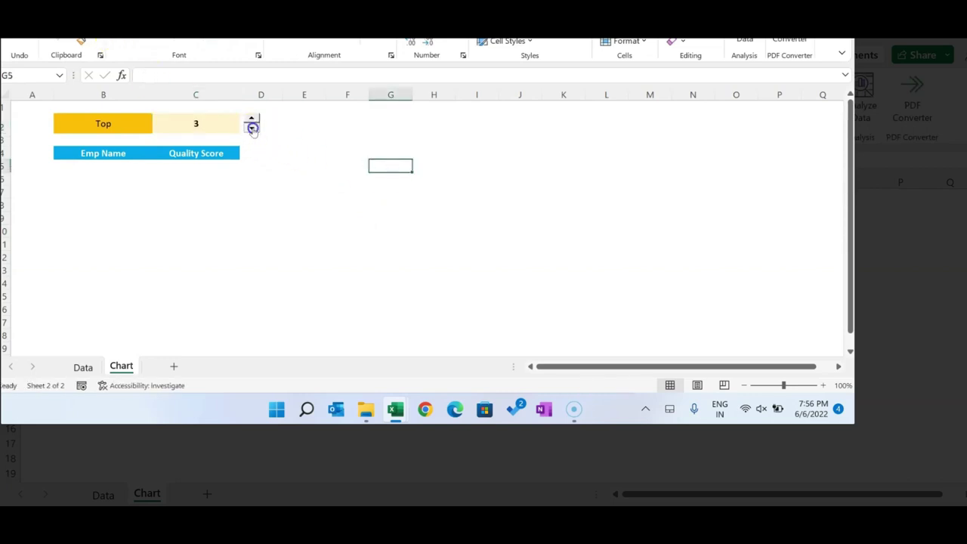
pyautogui.click(244, 156)
pyautogui.click(86, 156)
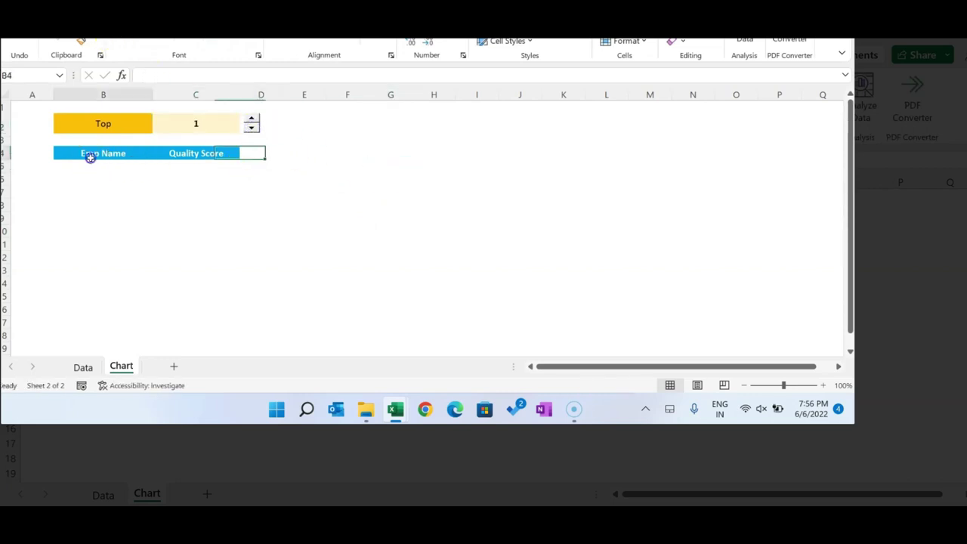
pyautogui.click(106, 168)
# Raise the Top count again, bring it back to 7, and select B5
pyautogui.click(209, 123)
pyautogui.click(252, 121)
pyautogui.click(254, 120)
pyautogui.click(252, 119)
pyautogui.click(253, 119)
pyautogui.click(253, 119)
pyautogui.click(252, 119)
pyautogui.click(193, 123)
pyautogui.click(252, 126)
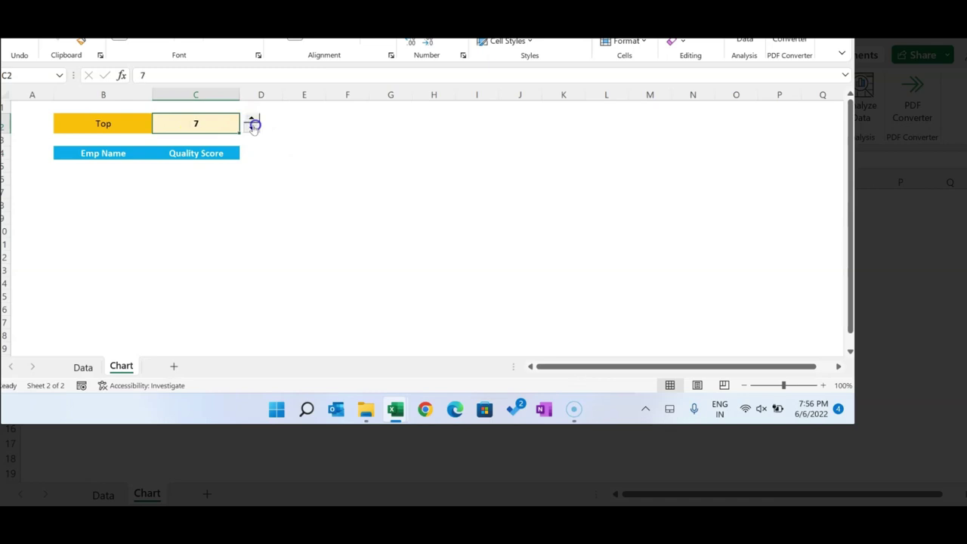
pyautogui.click(106, 166)
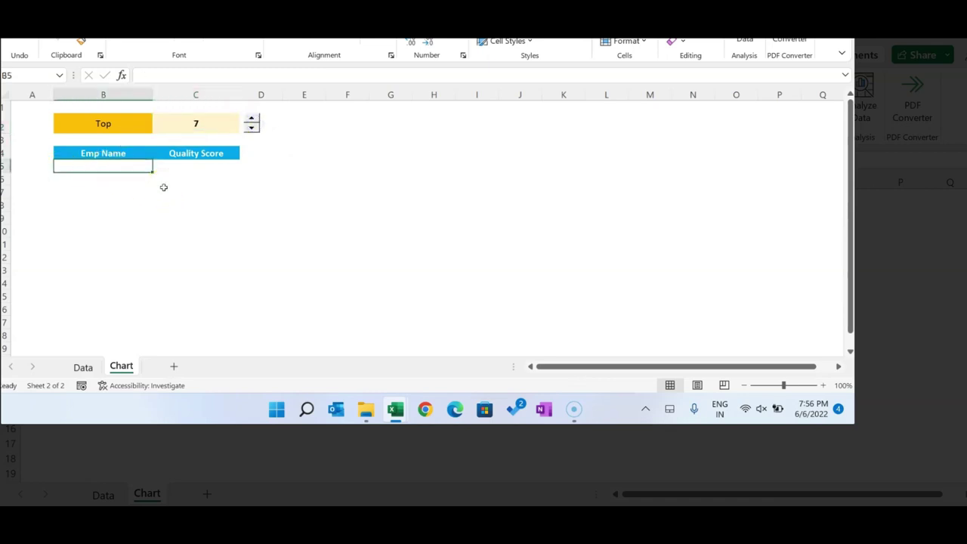
# Start a FILTER formula in B5 with Data!A2:B1048576 as the array
pyautogui.write('=fi')
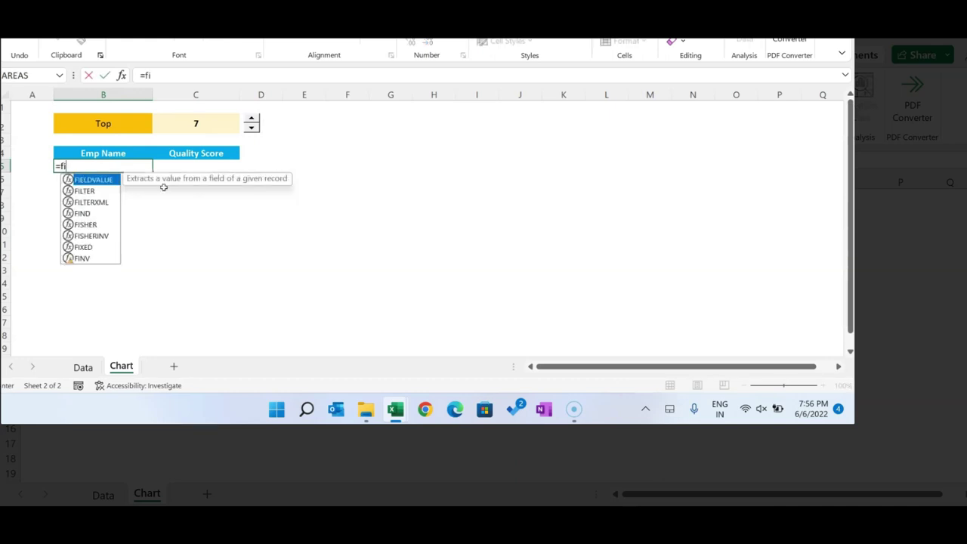
pyautogui.press('Down')
pyautogui.press('Tab')
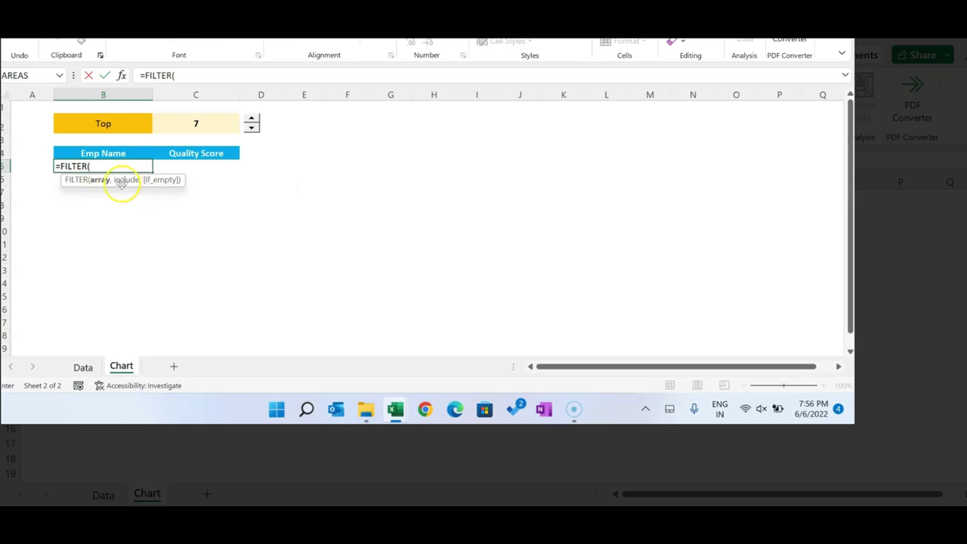
pyautogui.click(83, 367)
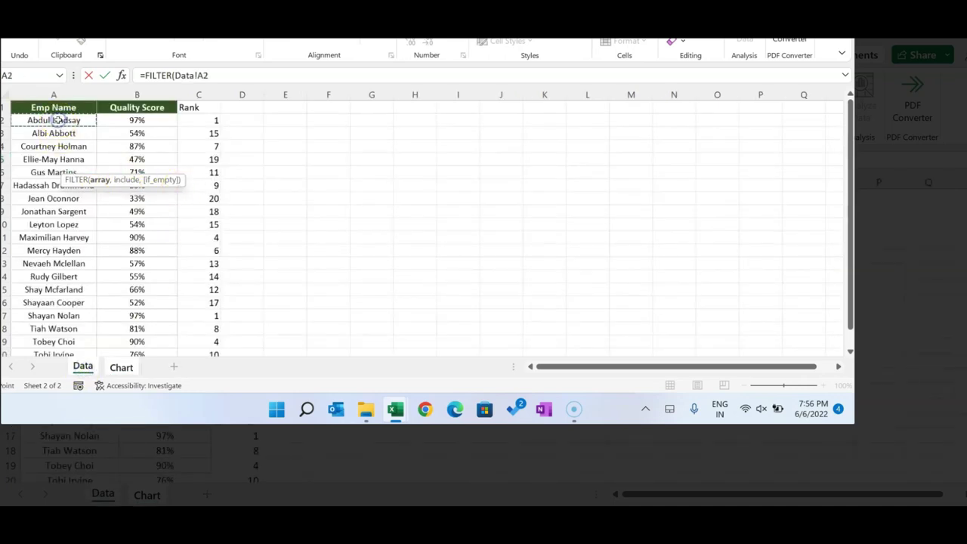
pyautogui.moveTo(56, 121); pyautogui.dragTo(170, 124)
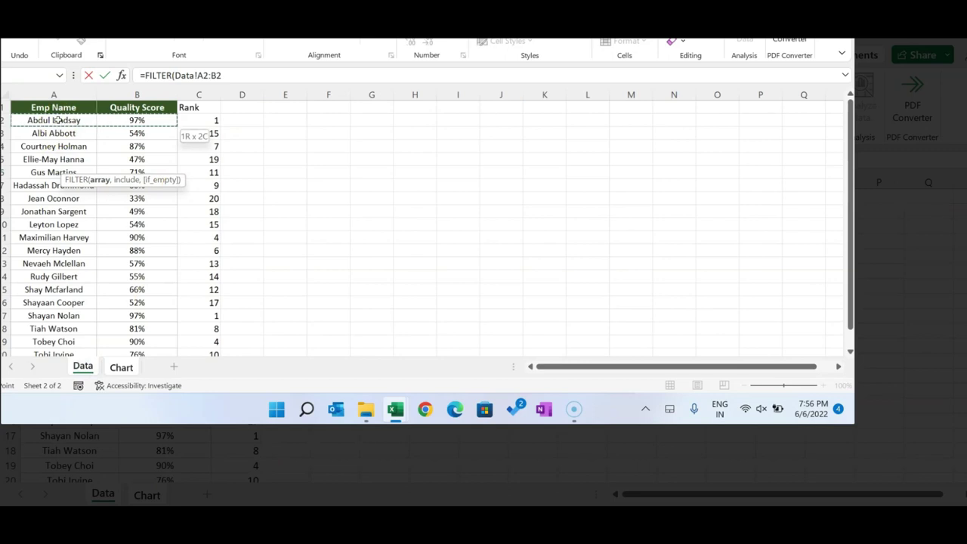
pyautogui.hotkey('ctrl', 'shift', 'Down')
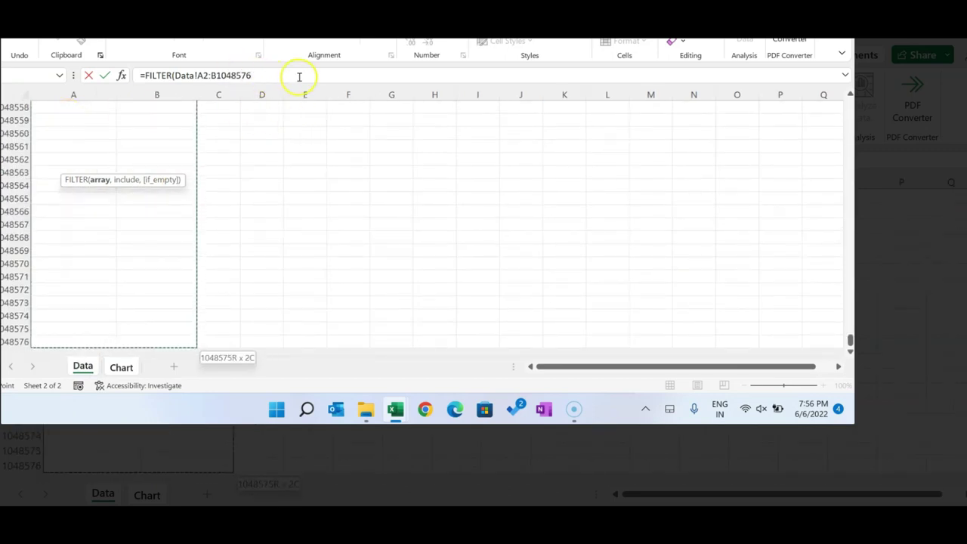
pyautogui.click(298, 76)
# Add the include condition Data!C2:C1048576<=Chart!C2 and commit, spilling the top 7 employees
pyautogui.write(',')
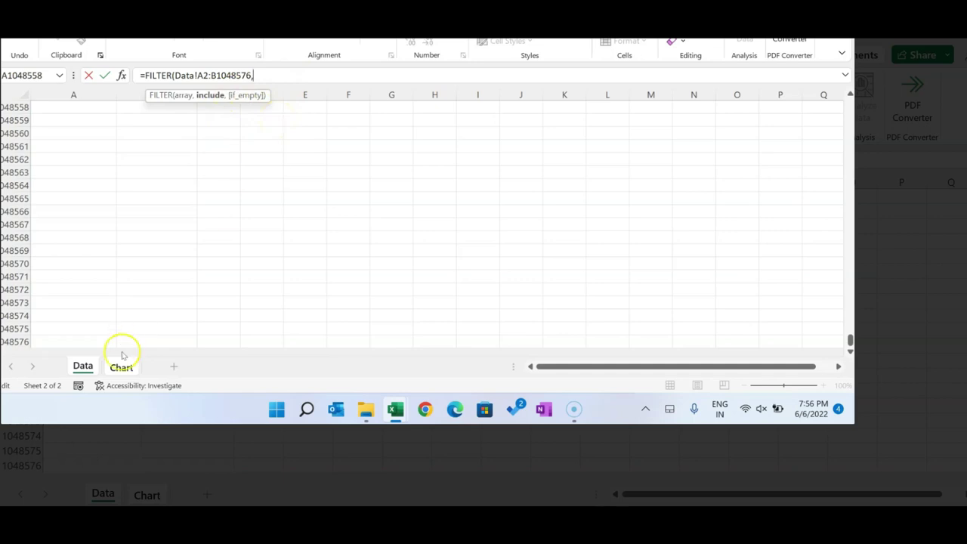
pyautogui.click(168, 249)
pyautogui.hotkey('ctrl', 'Up')
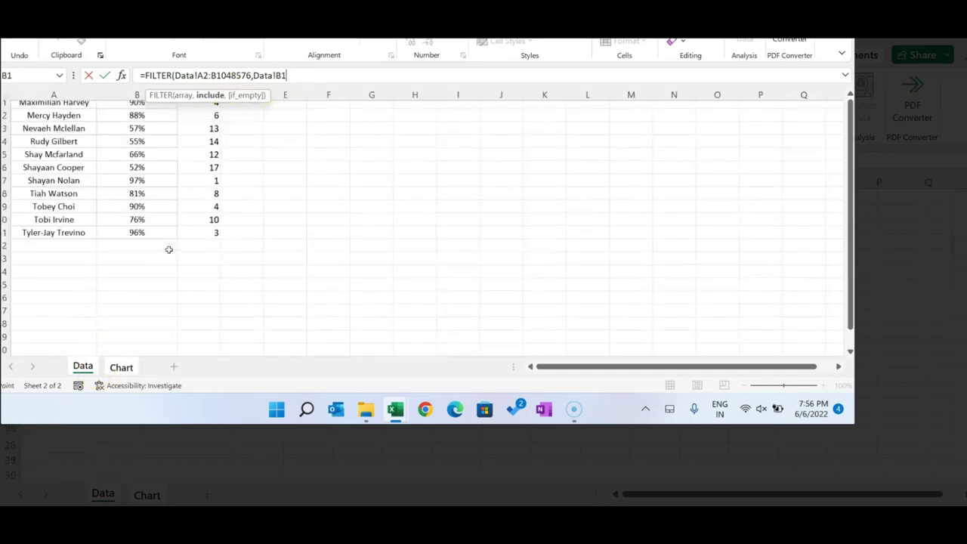
pyautogui.hotkey('ctrl', 'Up')
pyautogui.press('Right')
pyautogui.press('Down')
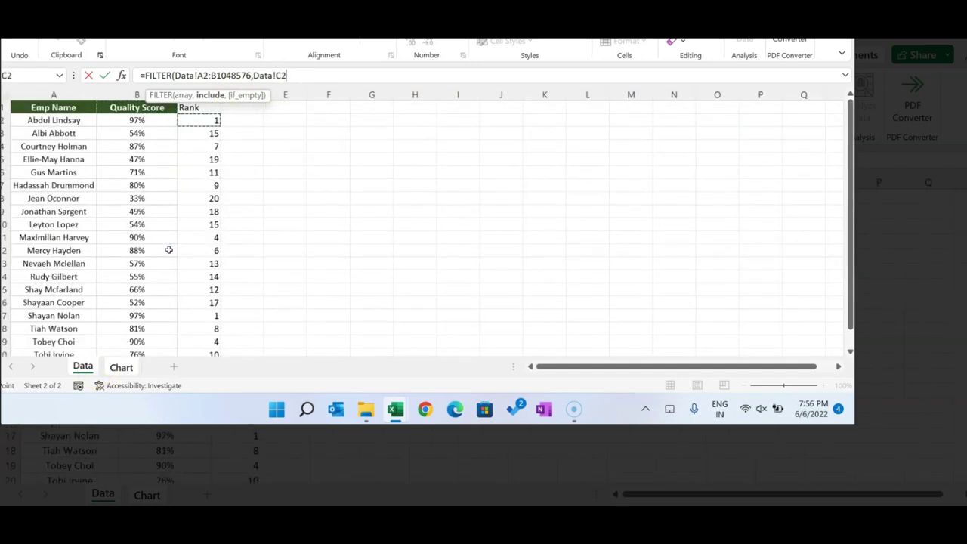
pyautogui.hotkey('ctrl', 'shift', 'Down')
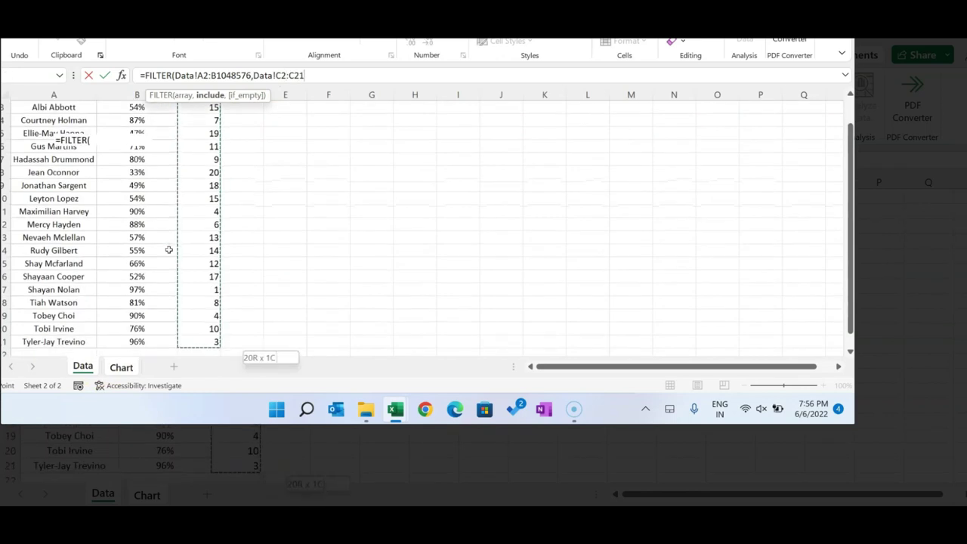
pyautogui.hotkey('ctrl', 'shift', 'Down')
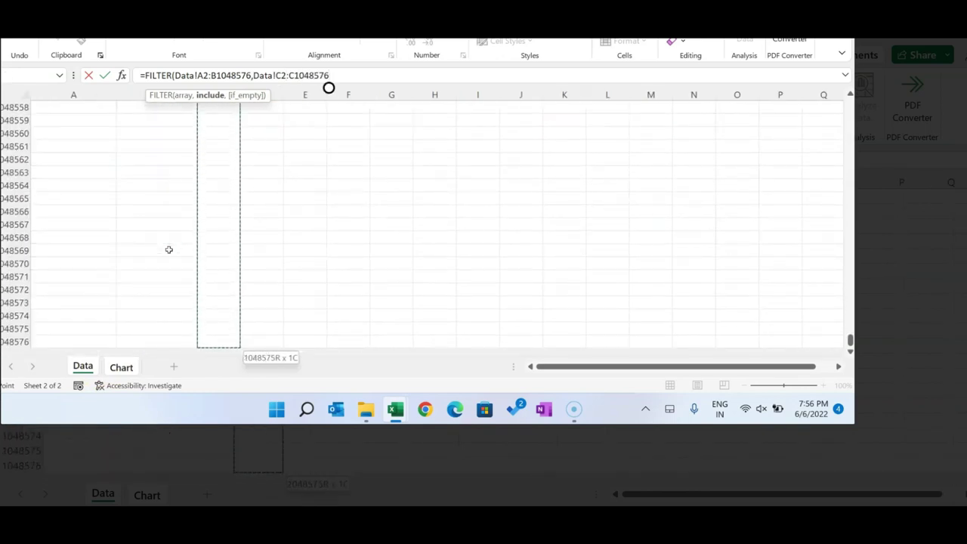
pyautogui.write('<=')
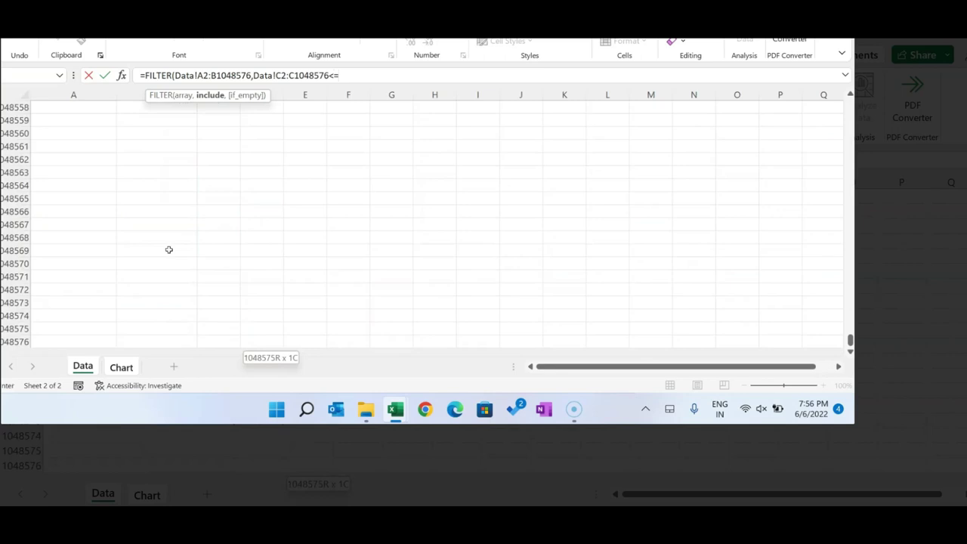
pyautogui.click(121, 367)
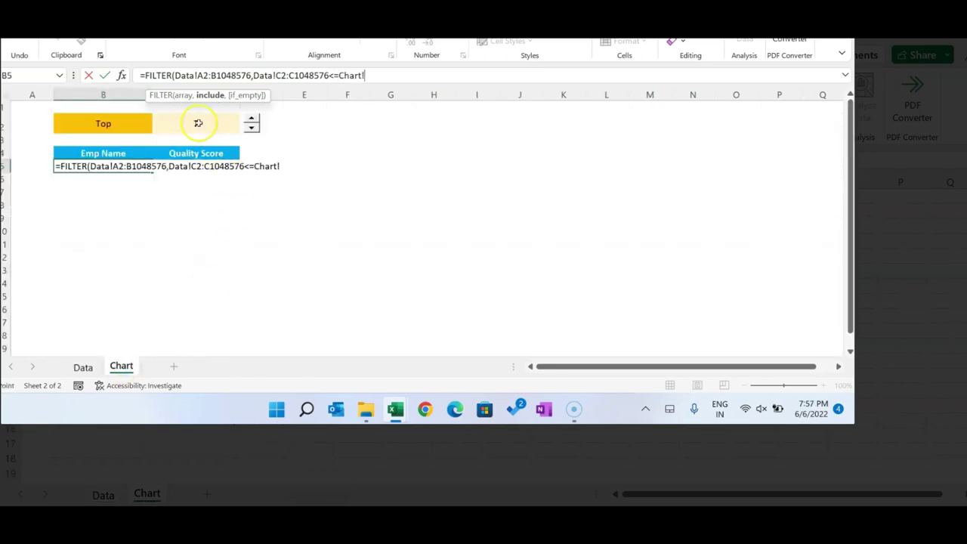
pyautogui.click(202, 123)
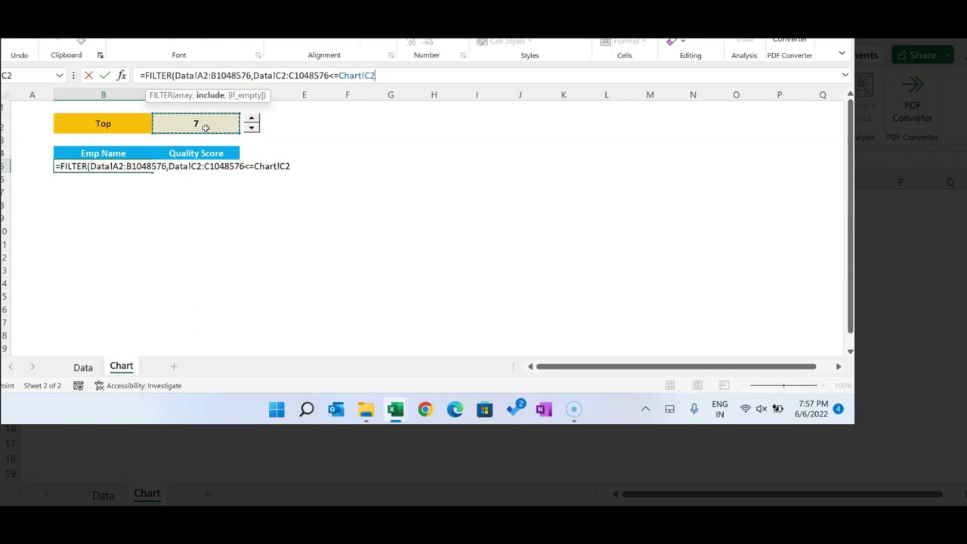
pyautogui.press('Return')
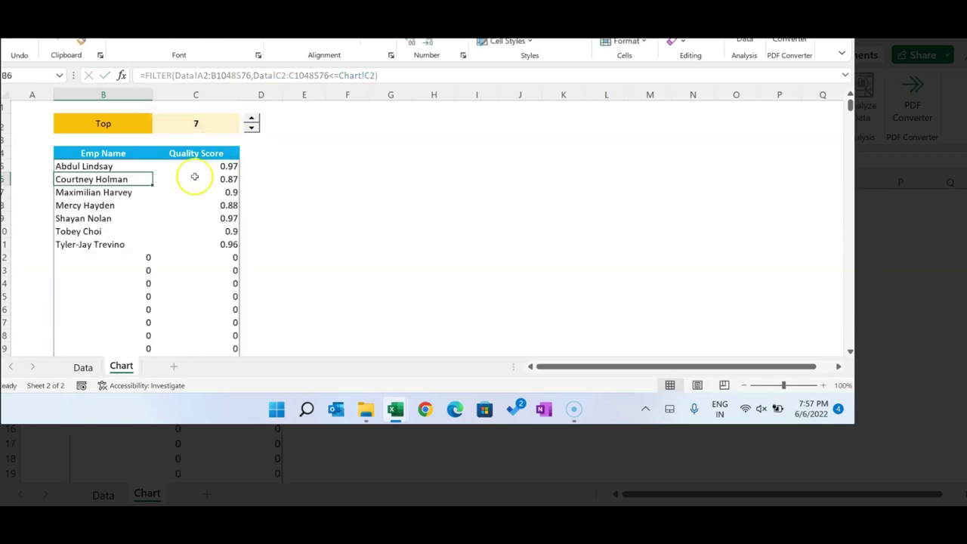
# Format the returned Quality Score column from C5 downward as percentages
pyautogui.moveTo(75, 166); pyautogui.dragTo(73, 248)
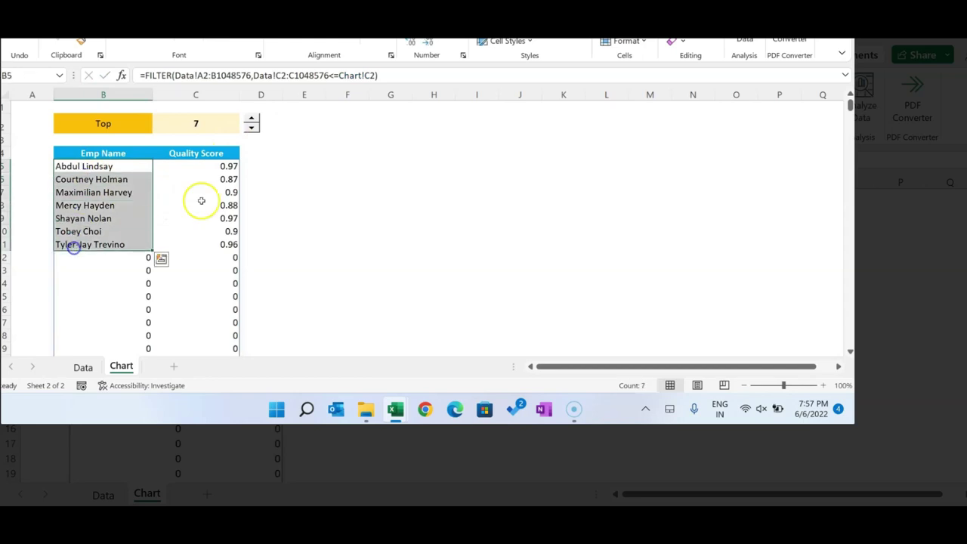
pyautogui.moveTo(227, 167); pyautogui.dragTo(226, 241)
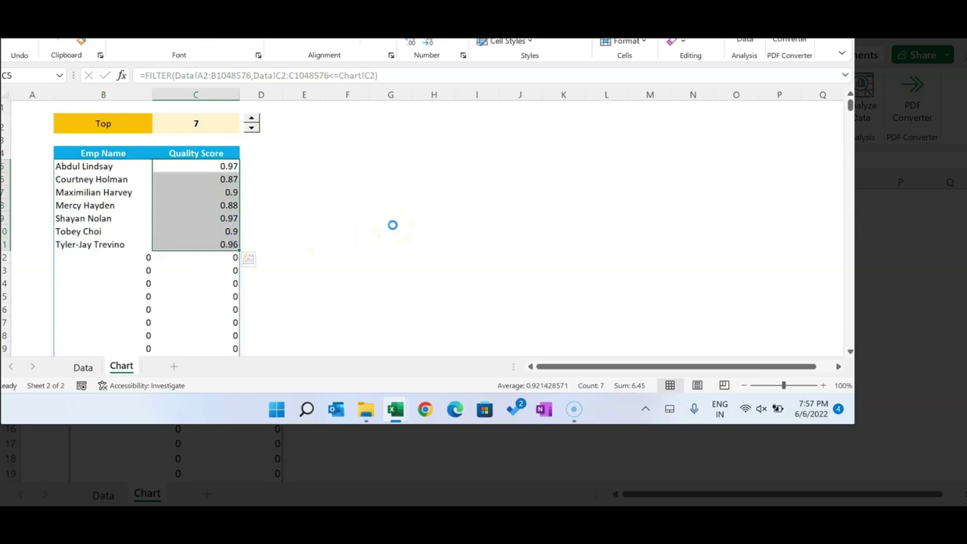
pyautogui.hotkey('ctrl', 'shift', 'Down')
pyautogui.hotkey('ctrl', 'shift', '5')
pyautogui.hotkey('ctrl', 'BackSpace')
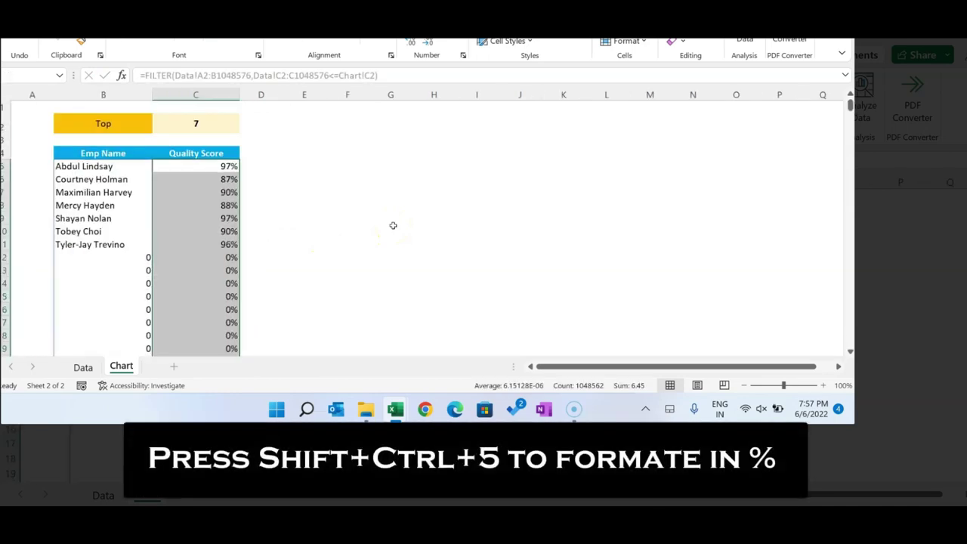
pyautogui.scroll(-5, 393, 225)
pyautogui.scroll(4, 392, 225)
# Inspect the full-column range reference in B5's FILTER formula without changing it
pyautogui.press('Left')
pyautogui.press('Down')
pyautogui.press('Down')
pyautogui.press('Down')
pyautogui.press('Down')
pyautogui.press('Down')
pyautogui.press('Down')
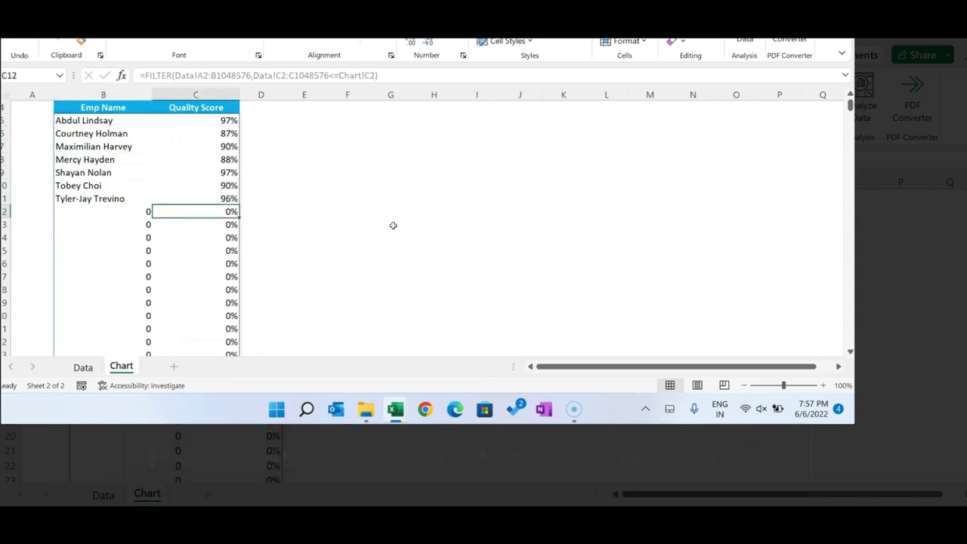
pyautogui.press('Up')
pyautogui.press('Up')
pyautogui.press('Up')
pyautogui.press('Up')
pyautogui.press('Up')
pyautogui.press('Up')
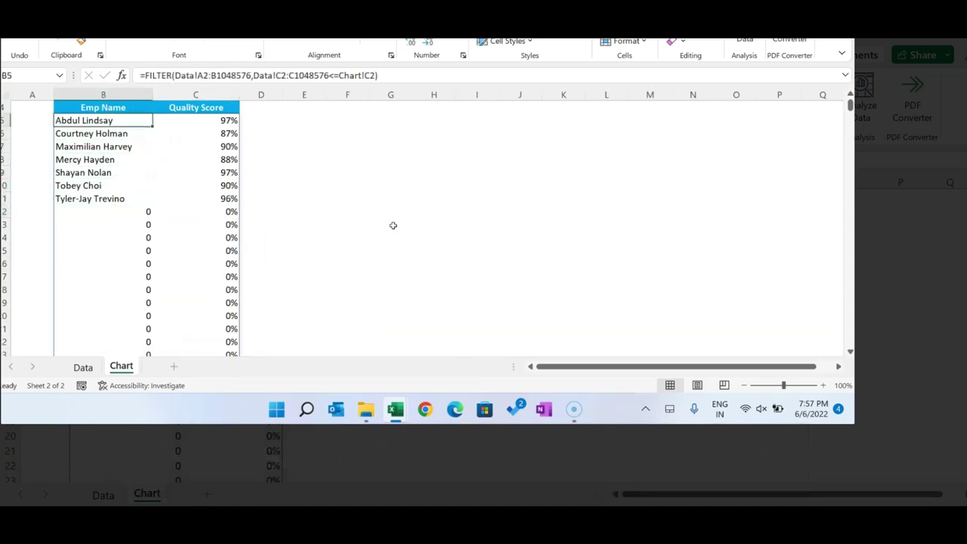
pyautogui.moveTo(212, 75); pyautogui.dragTo(251, 75)
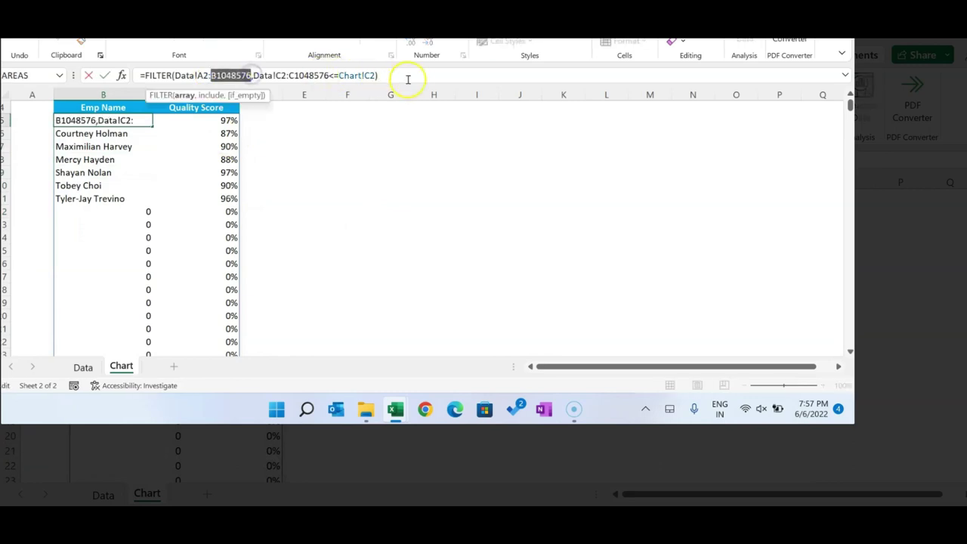
pyautogui.press('Escape')
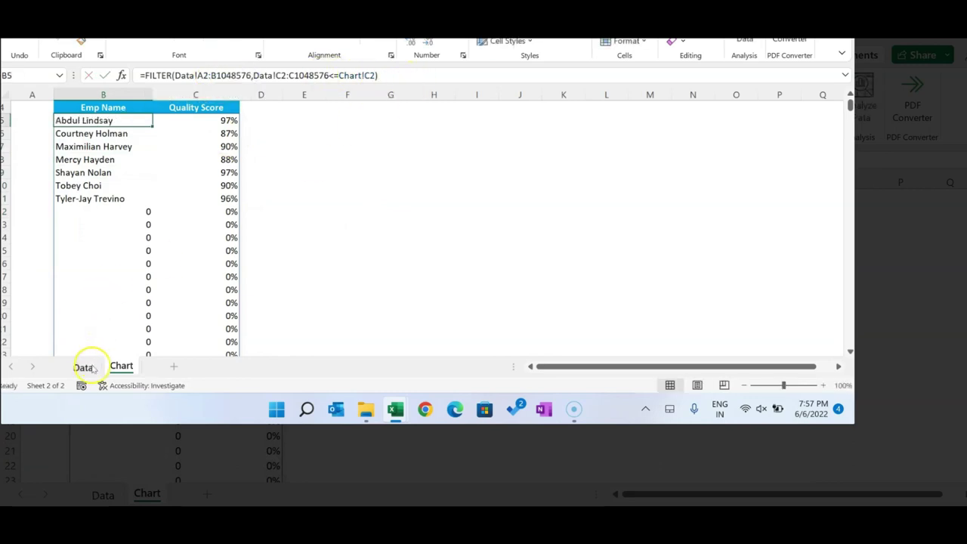
# Check the end of the Data sheet's names list, then return to the Chart results
pyautogui.click(83, 366)
pyautogui.click(121, 367)
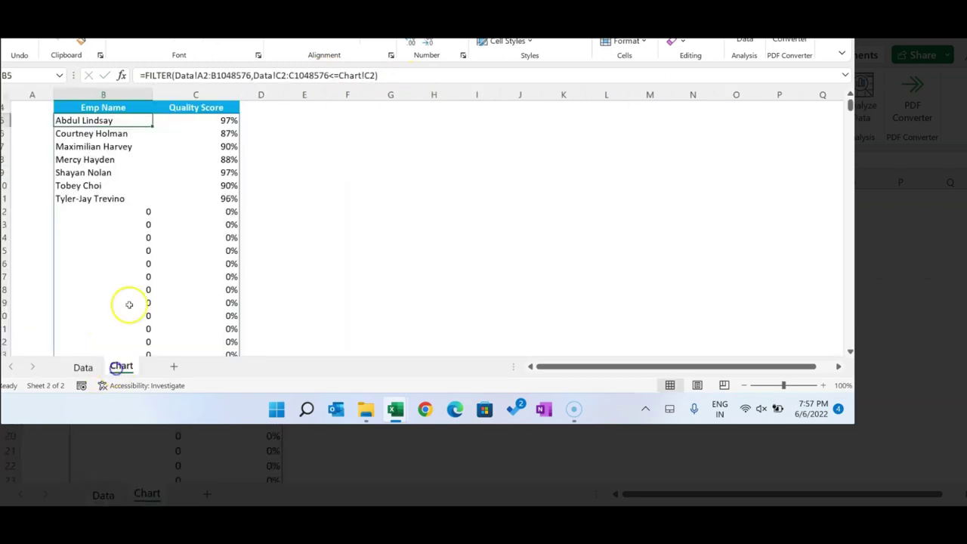
pyautogui.click(85, 366)
pyautogui.hotkey('ctrl', 'Up')
pyautogui.hotkey('ctrl', 'Left')
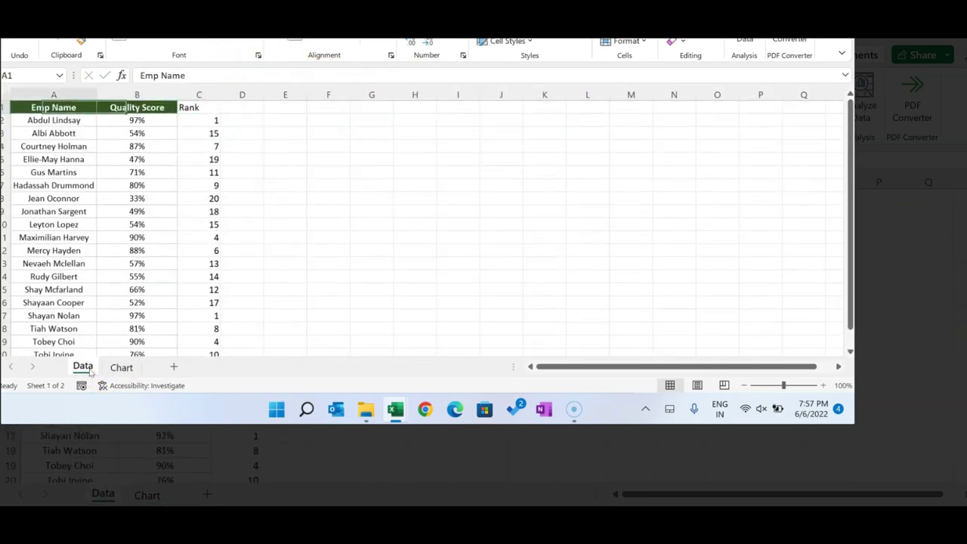
pyautogui.hotkey('ctrl', 'Down')
pyautogui.click(121, 367)
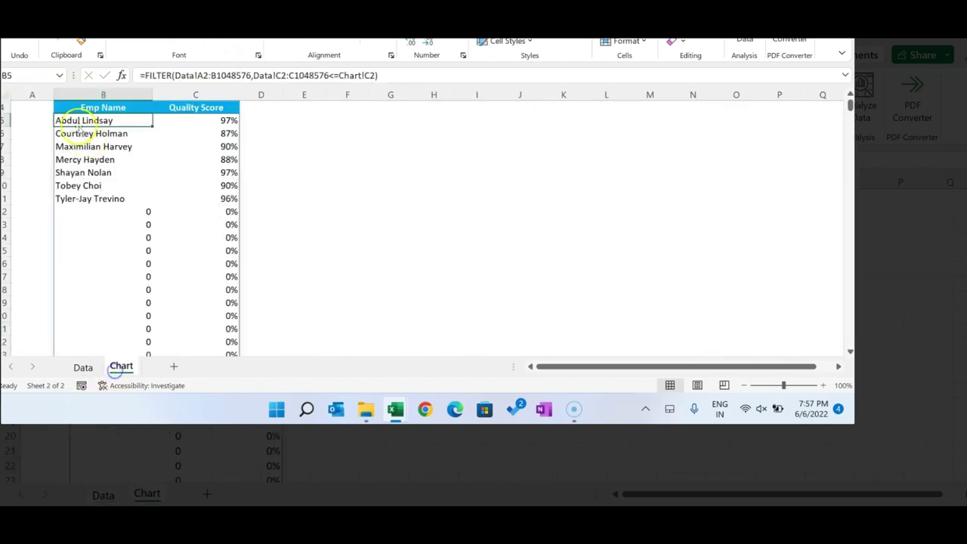
pyautogui.scroll(1, 230, 195)
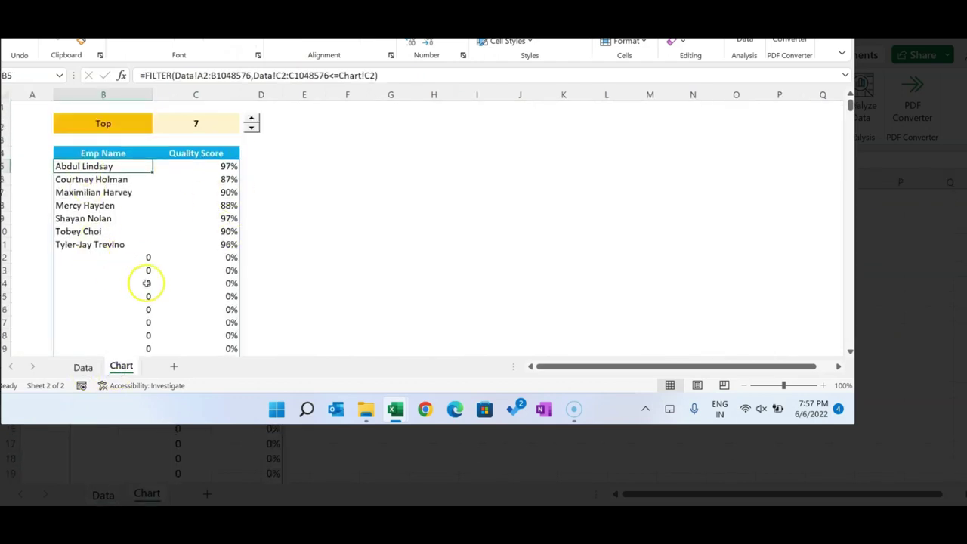
# Parenthesize the rank test and multiply it by (Data!A2:A1048576<>"") to exclude blank rows
pyautogui.click(388, 75)
pyautogui.click(253, 75)
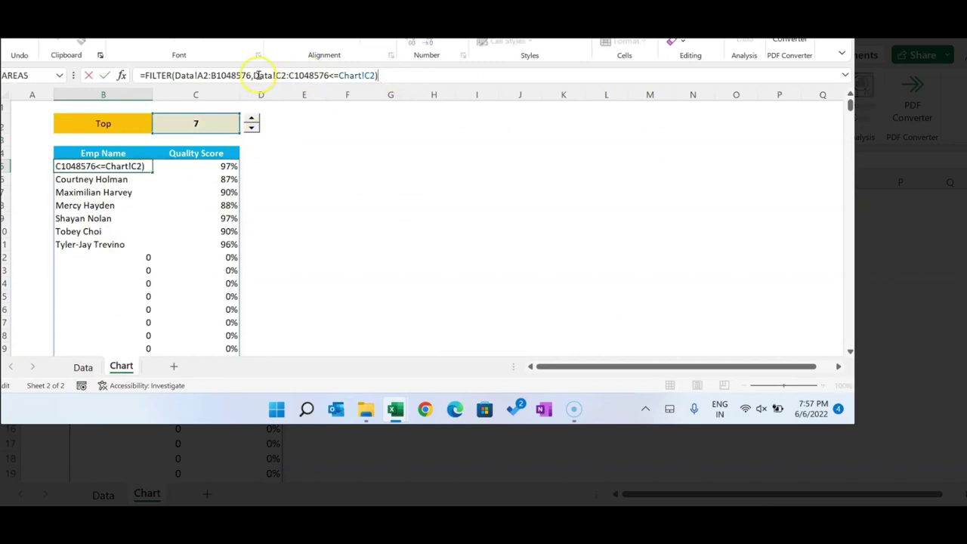
pyautogui.write('(')
pyautogui.click(407, 74)
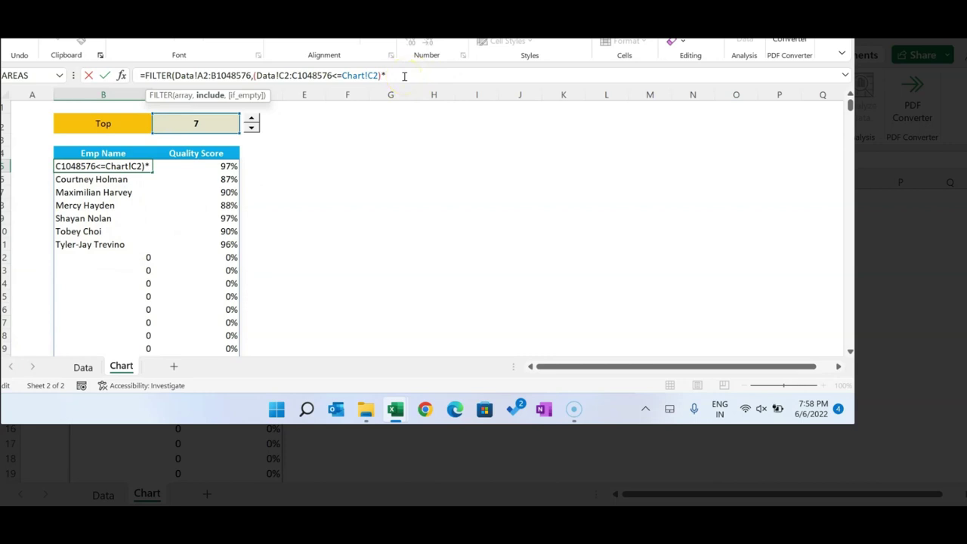
pyautogui.write('(')
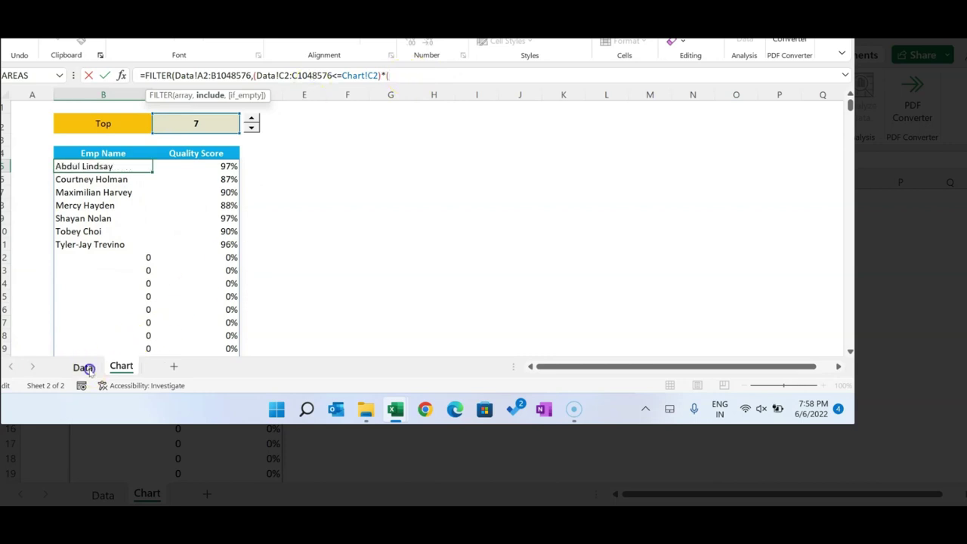
pyautogui.click(82, 366)
pyautogui.click(80, 110)
pyautogui.scroll(1, 80, 109)
pyautogui.click(79, 118)
pyautogui.hotkey('ctrl', 'shift', 'Down')
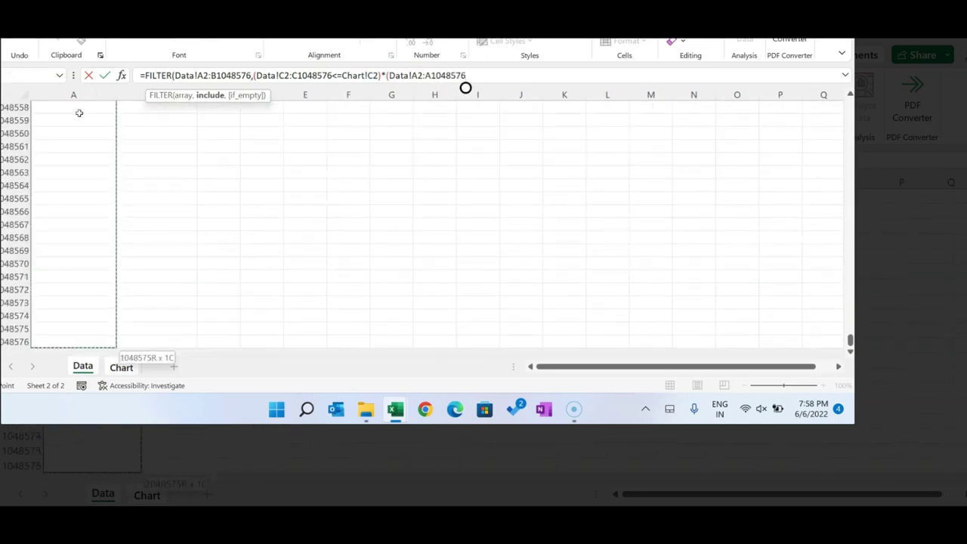
pyautogui.write('<>""')
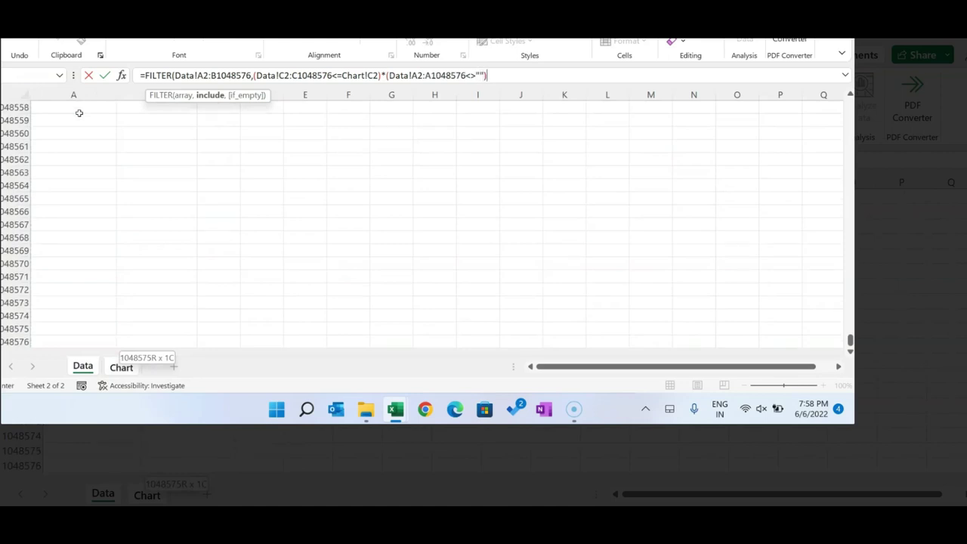
pyautogui.write(')')
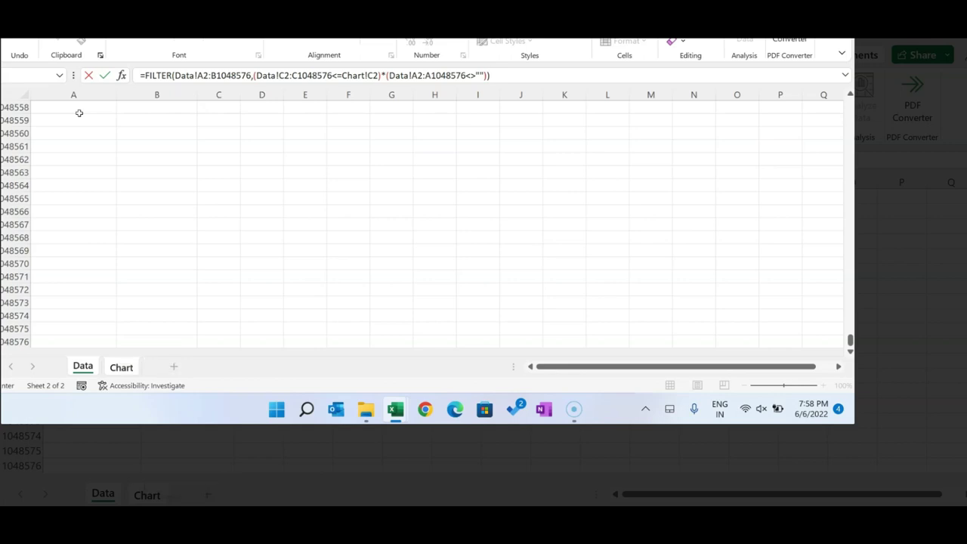
pyautogui.press('Return')
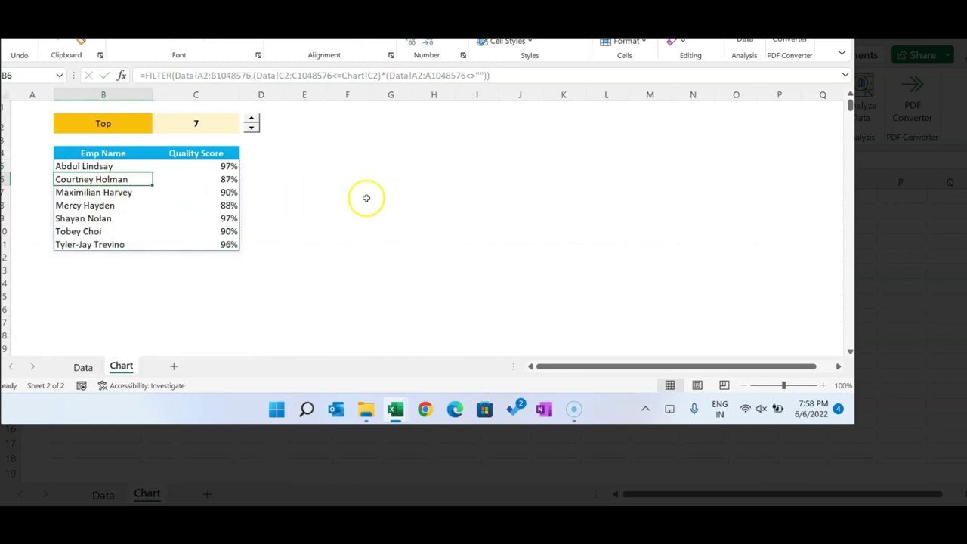
# Wrap B5's FILTER formula inside a SORT function
pyautogui.click(188, 153)
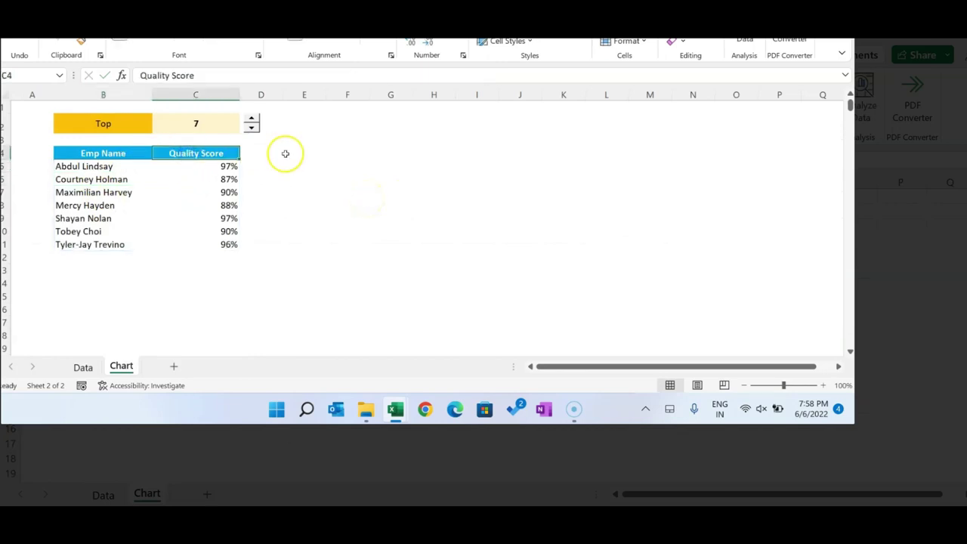
pyautogui.click(110, 166)
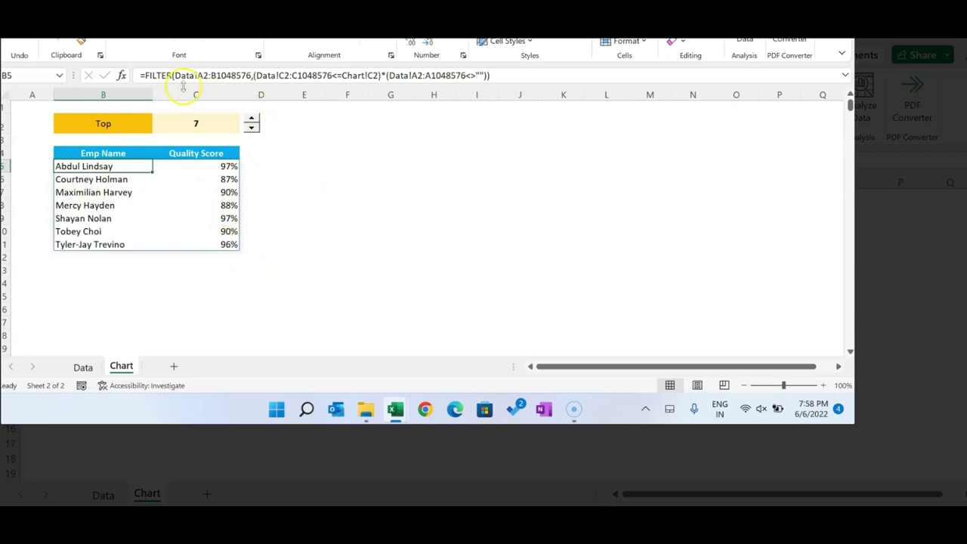
pyautogui.click(147, 75)
pyautogui.moveTo(146, 75); pyautogui.dragTo(546, 76)
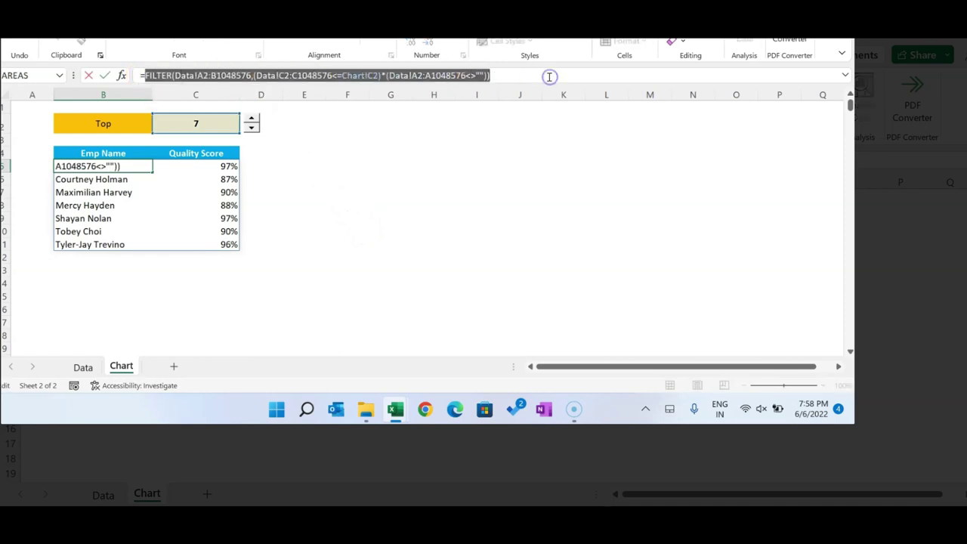
pyautogui.click(144, 75)
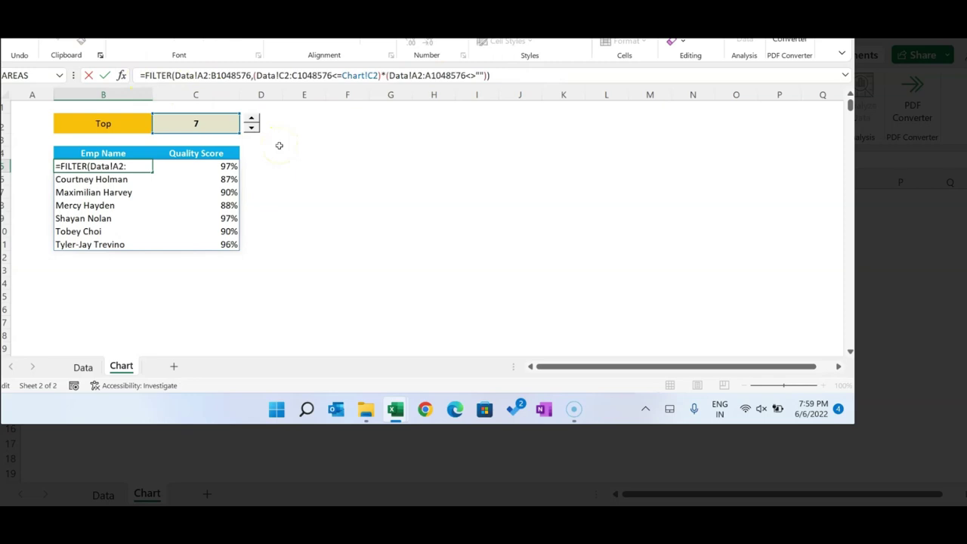
pyautogui.write('SORT(')
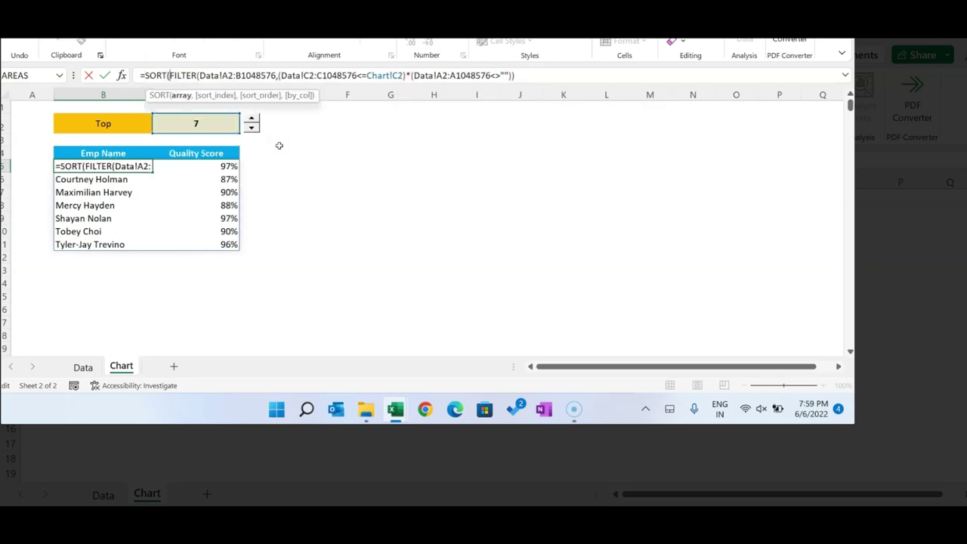
pyautogui.click(181, 95)
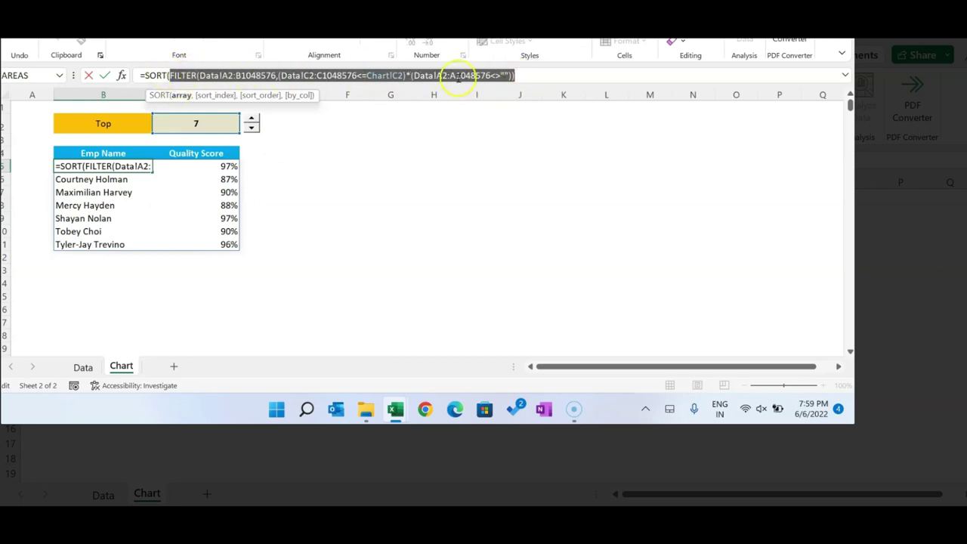
# Give SORT column 2 and -1 descending order, listing scores from 97% to 87%
pyautogui.click(535, 75)
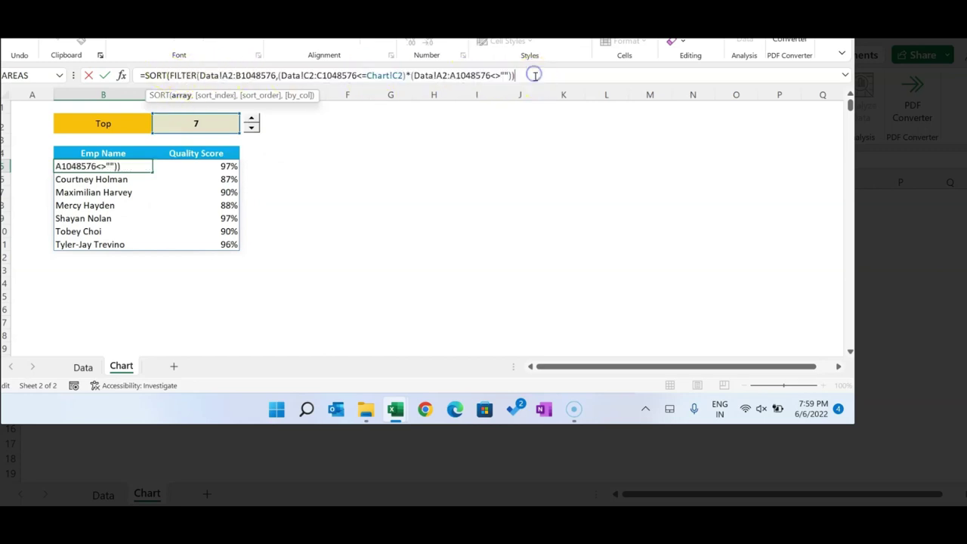
pyautogui.write(',2')
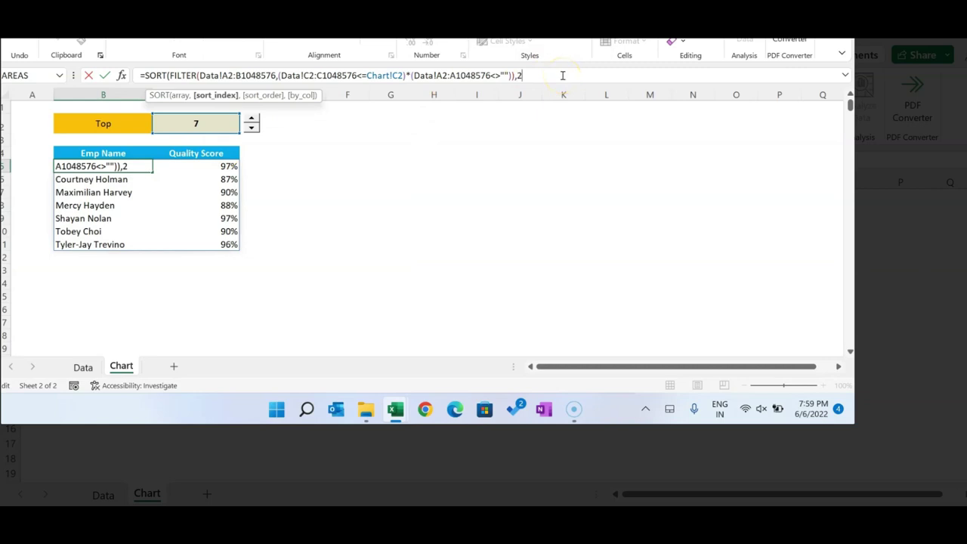
pyautogui.write(',')
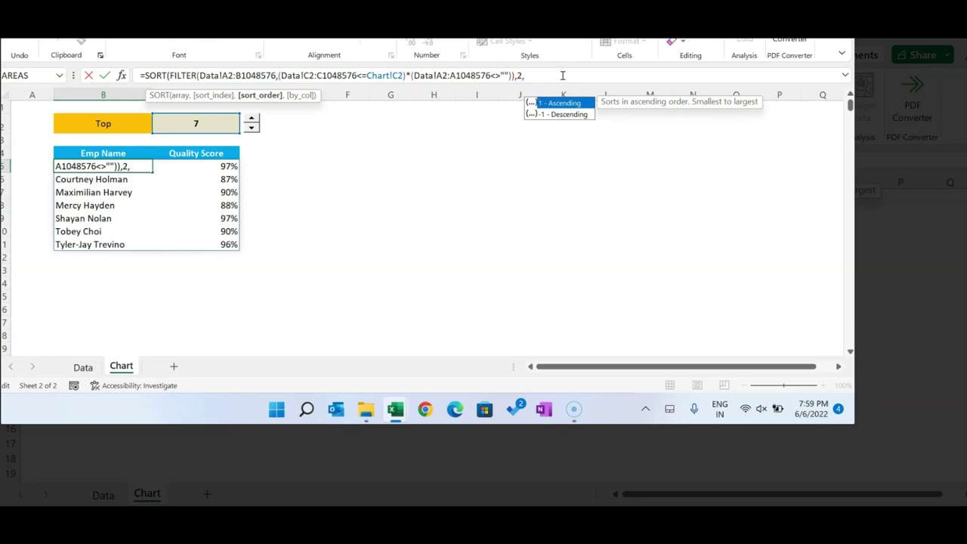
pyautogui.press('Down')
pyautogui.press('Tab')
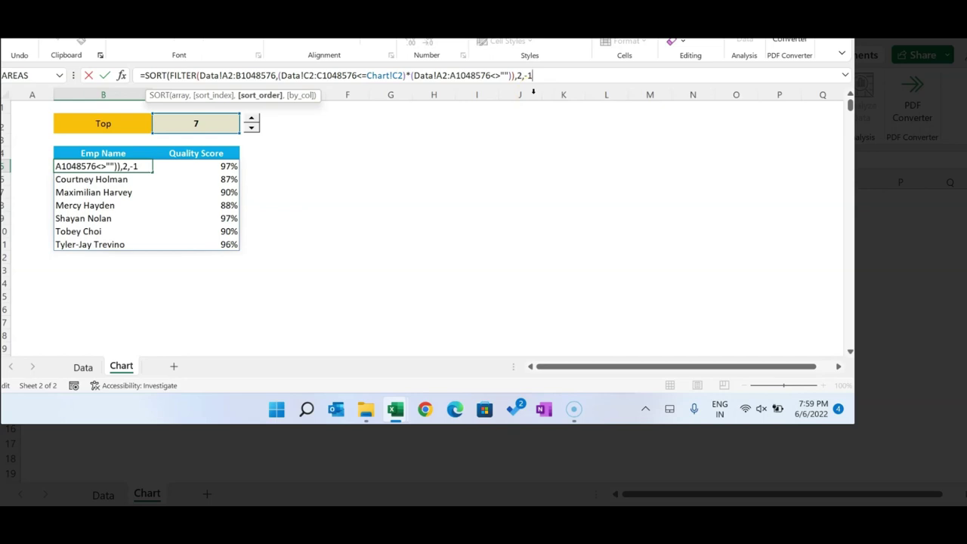
pyautogui.write(')')
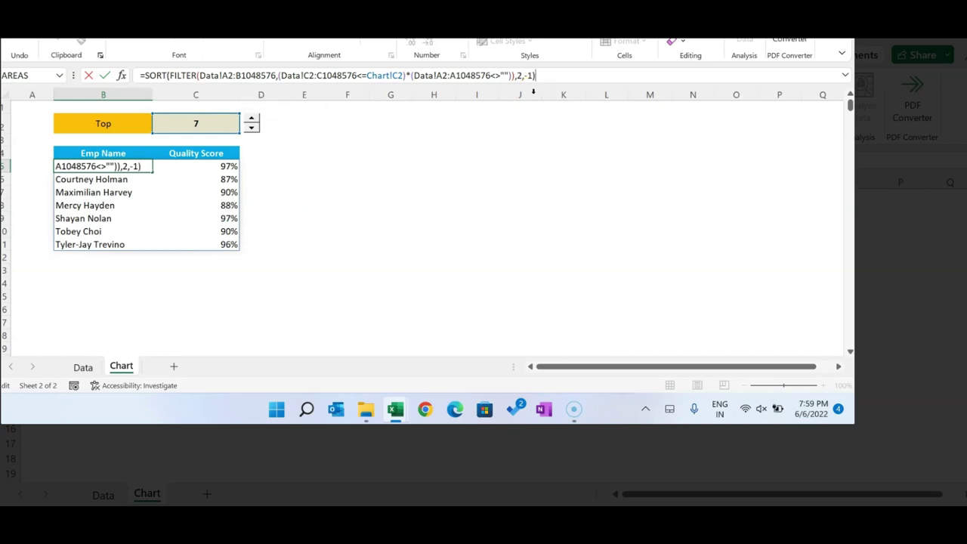
pyautogui.press('Return')
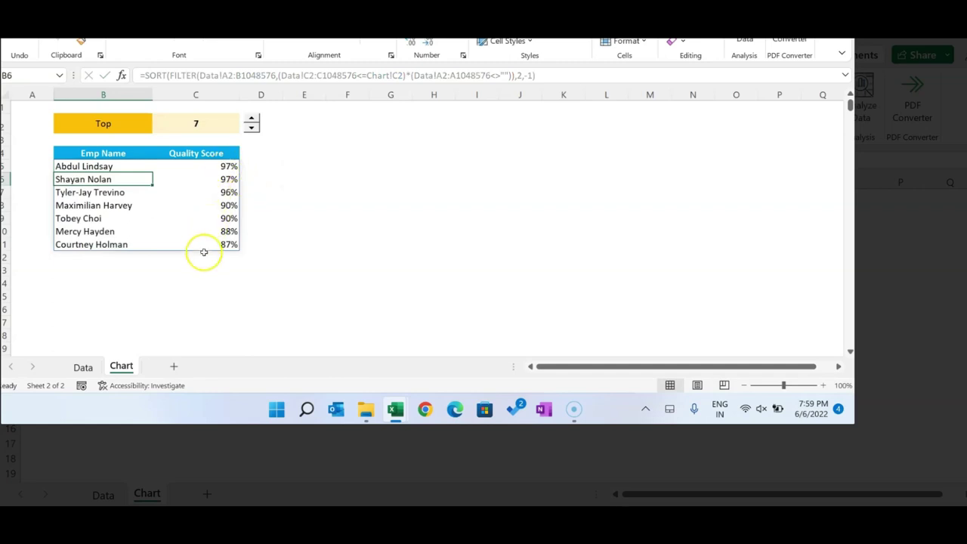
# Test the Top spinner up to 10 and back down to 7, watching the list resize
pyautogui.click(310, 166)
pyautogui.click(252, 119)
pyautogui.click(253, 120)
pyautogui.click(253, 119)
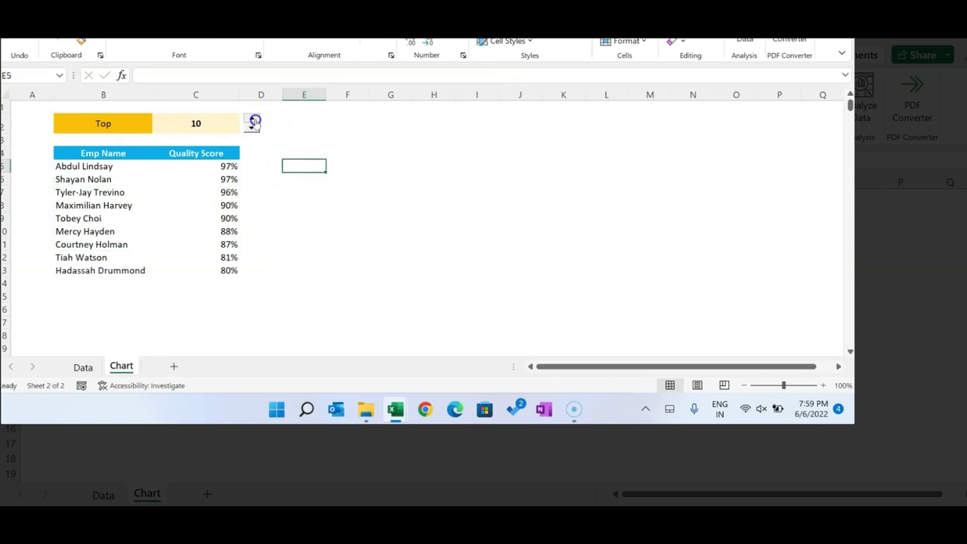
pyautogui.click(253, 120)
pyautogui.click(253, 128)
pyautogui.click(253, 127)
pyautogui.click(254, 128)
pyautogui.click(253, 127)
# Select B5:C6 and extend the selection down to about row 171
pyautogui.moveTo(85, 166); pyautogui.dragTo(229, 173)
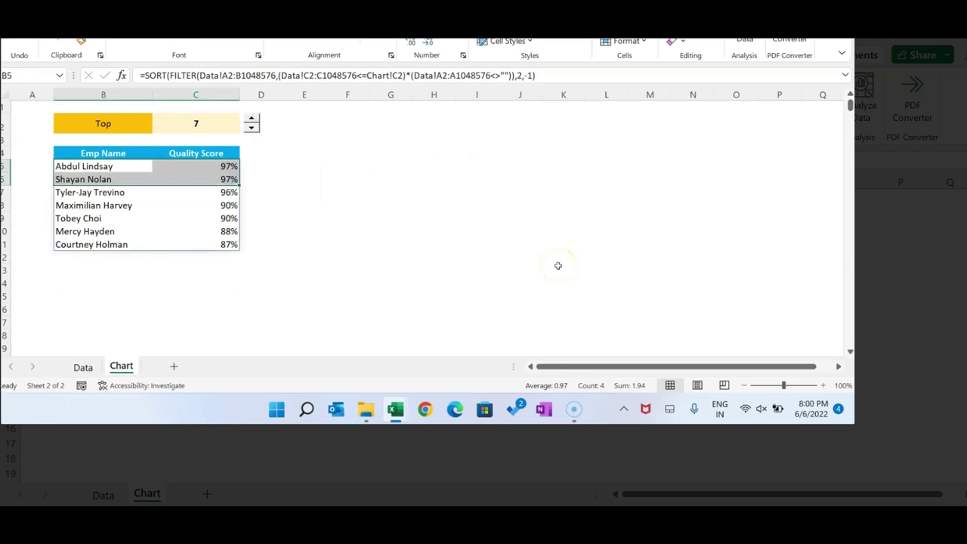
pyautogui.hotkey('shift', 'Down')
pyautogui.hotkey('shift', 'Down')
pyautogui.hotkey('shift', 'Down')
pyautogui.hotkey('shift', 'Down')
pyautogui.hotkey('shift', 'Down')
pyautogui.hotkey('shift', 'Down')
pyautogui.hotkey('shift', 'Down')
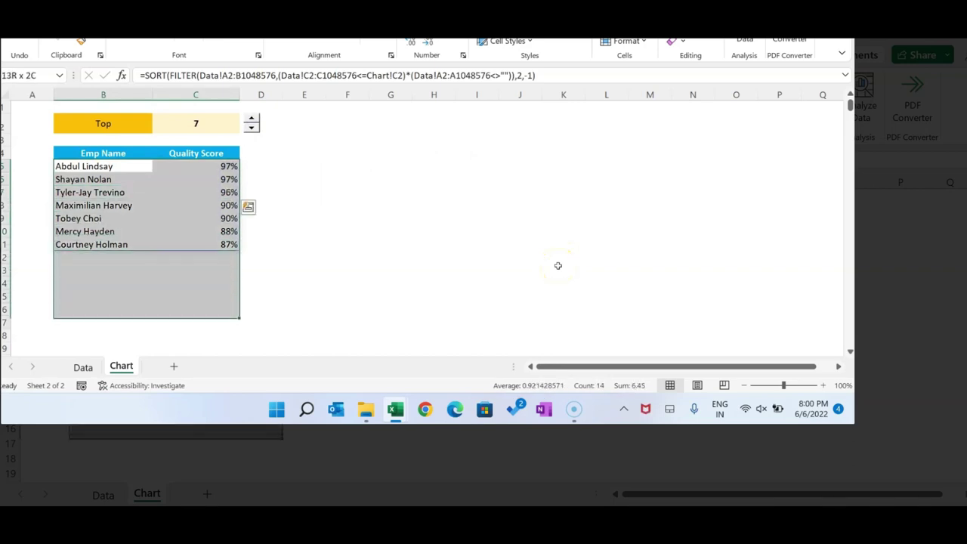
pyautogui.hotkey('shift', 'Down')
pyautogui.hotkey('shift', 'Down')
pyautogui.hotkey('shift', 'Down')
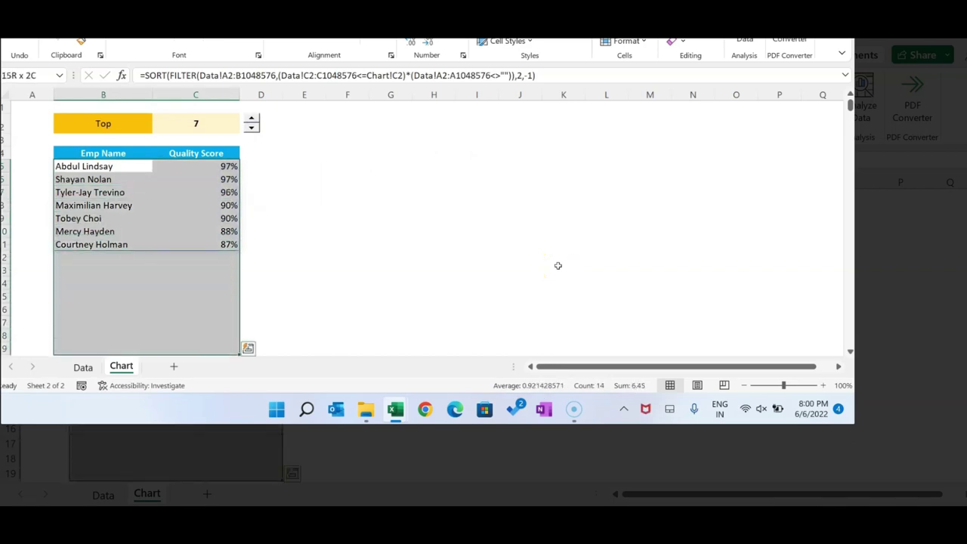
pyautogui.hotkey('shift', 'Down')
pyautogui.hotkey('shift', 'Down')
pyautogui.hotkey('shift', 'Down')
pyautogui.hotkey('shift', 'Down')
pyautogui.hotkey('shift', 'Down')
pyautogui.hotkey('shift', 'Down')
pyautogui.hotkey('shift', 'Down')
pyautogui.hotkey('shift', 'Down')
pyautogui.hotkey('shift', 'Down')
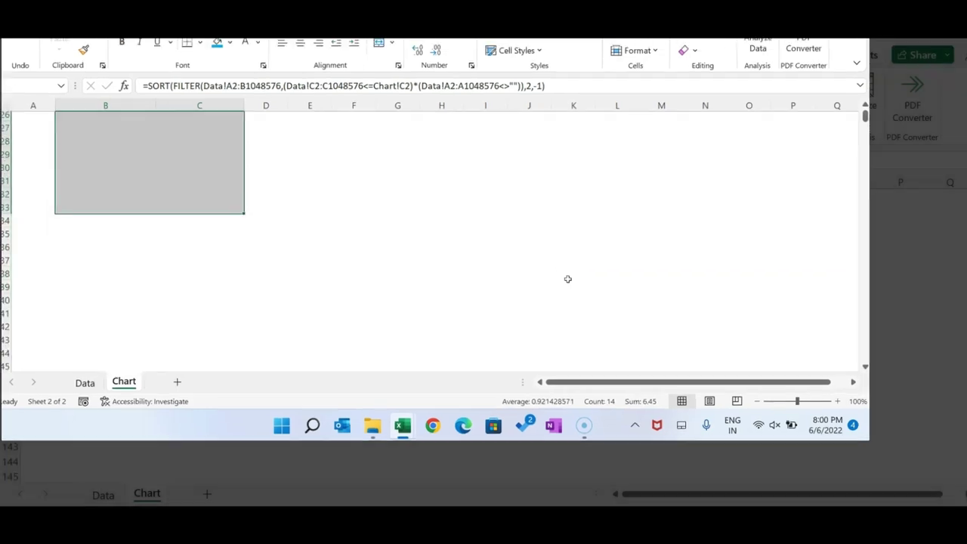
pyautogui.hotkey('shift', 'Down')
pyautogui.hotkey('shift', 'Down')
pyautogui.hotkey('shift', 'Down')
pyautogui.hotkey('shift', 'Down')
pyautogui.hotkey('shift', 'Down')
pyautogui.hotkey('shift', 'Down')
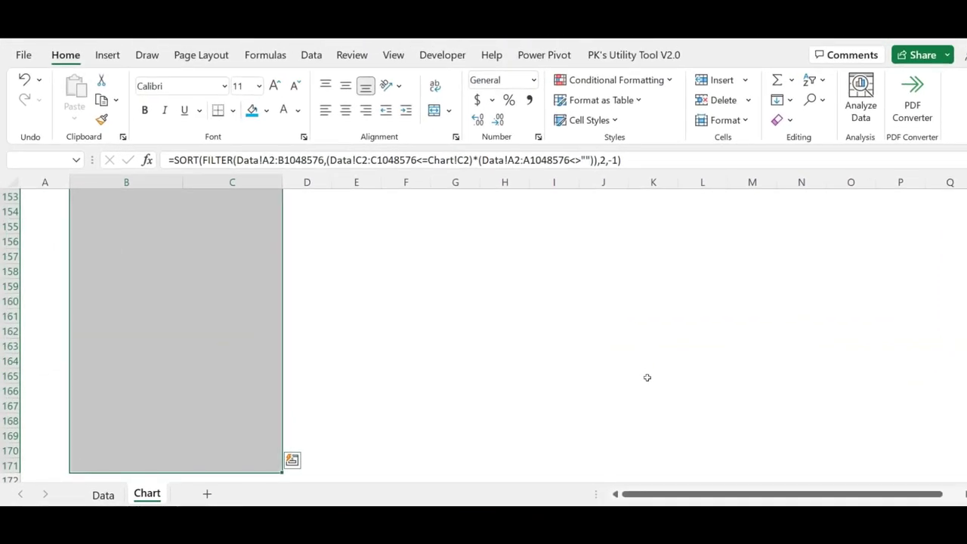
# Create a new conditional formatting rule that applies to cells with no blanks
pyautogui.click(667, 81)
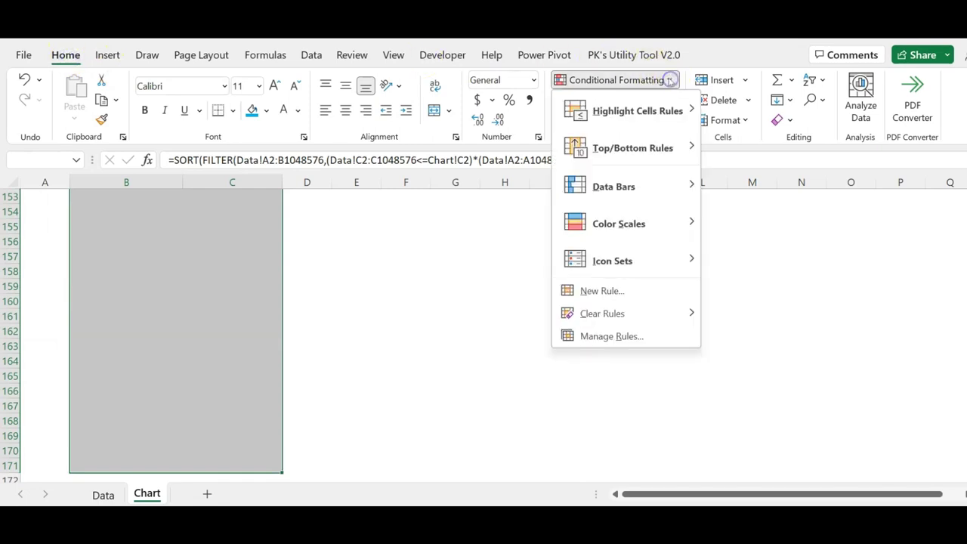
pyautogui.click(626, 290)
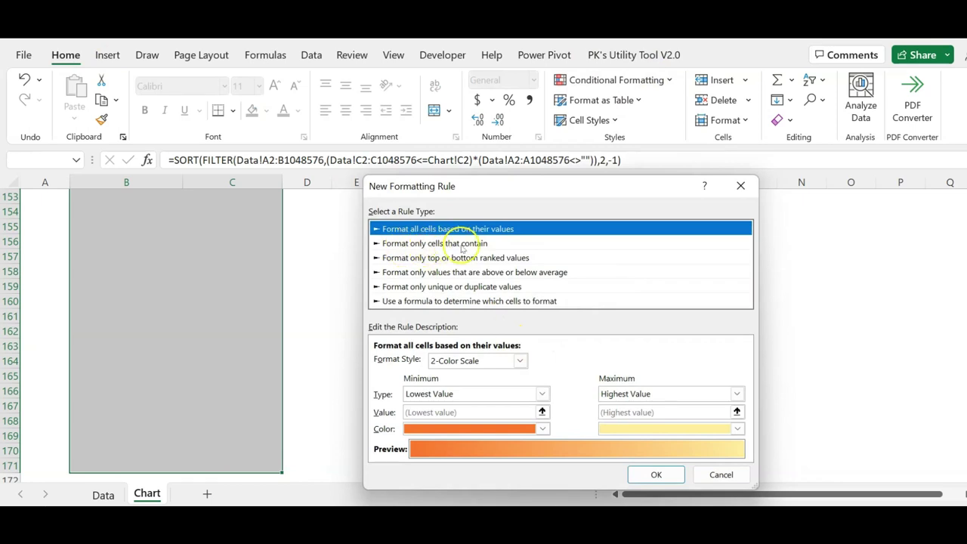
pyautogui.click(464, 245)
pyautogui.click(437, 362)
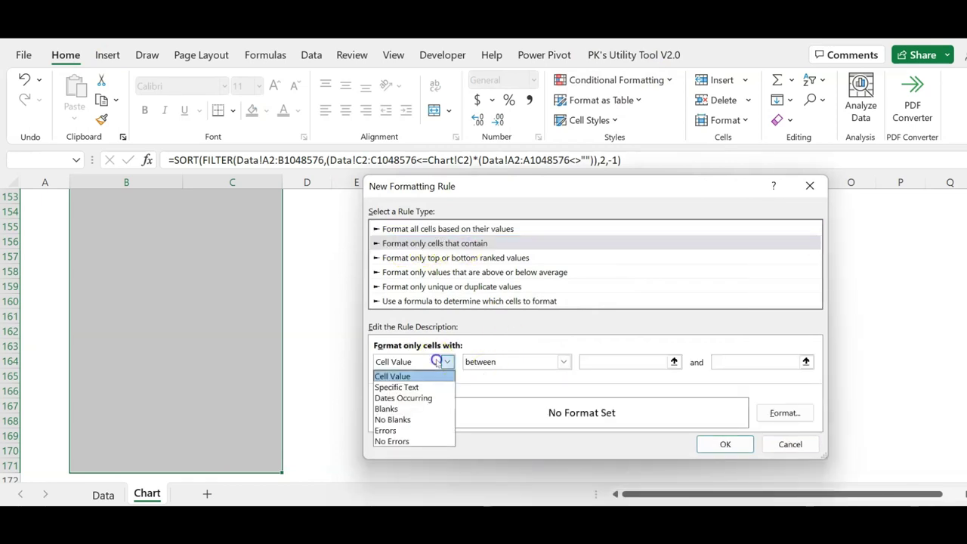
pyautogui.click(415, 420)
# Give the rule a light grey outline border, confirm both dialogs, and scroll back to the top
pyautogui.click(786, 416)
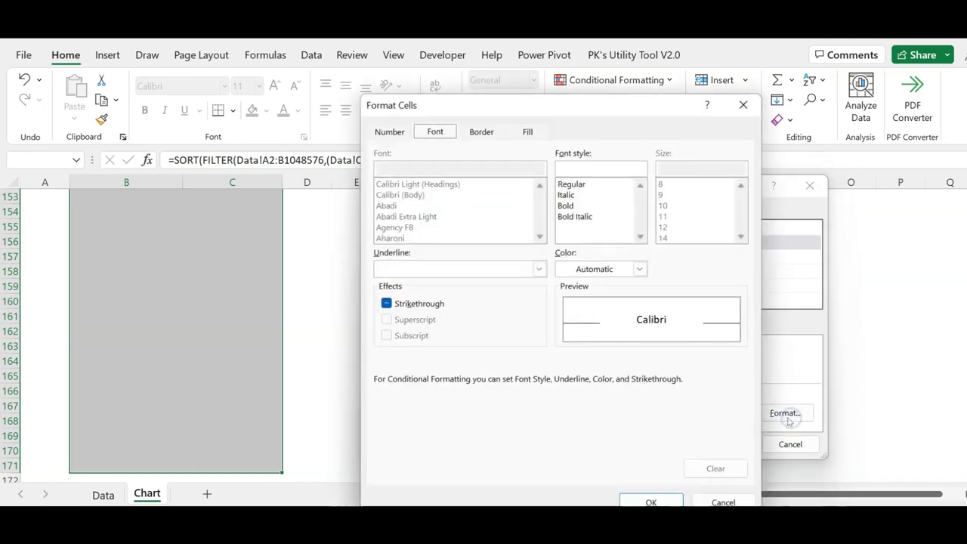
pyautogui.click(484, 132)
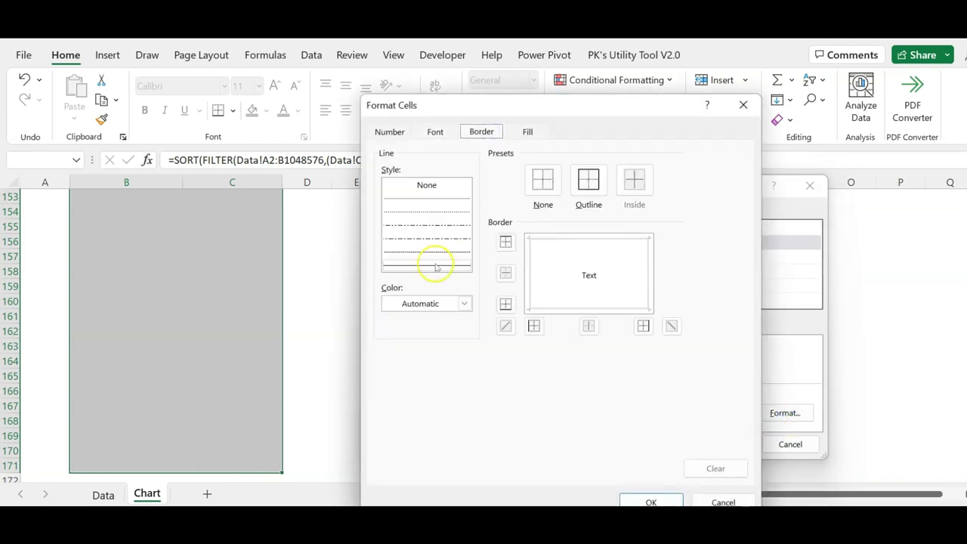
pyautogui.click(464, 303)
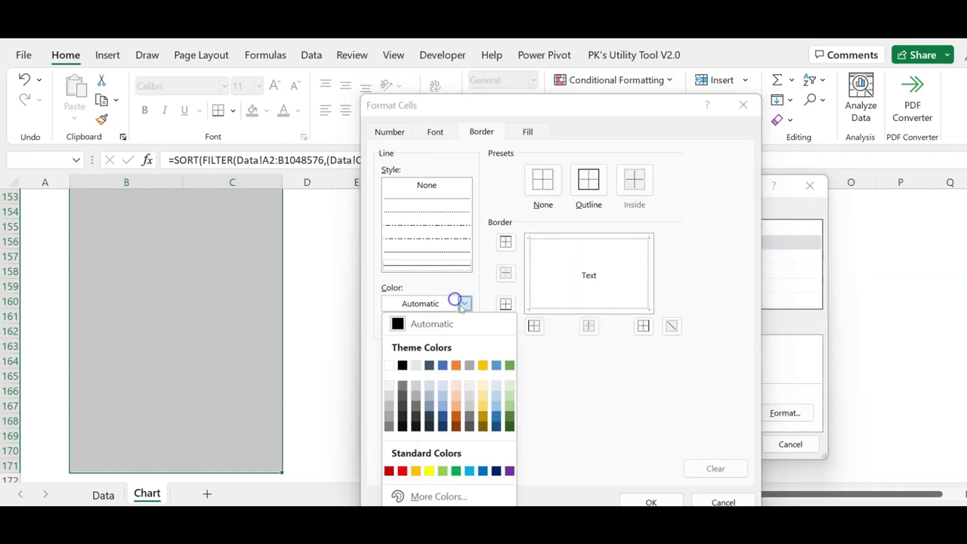
pyautogui.click(389, 409)
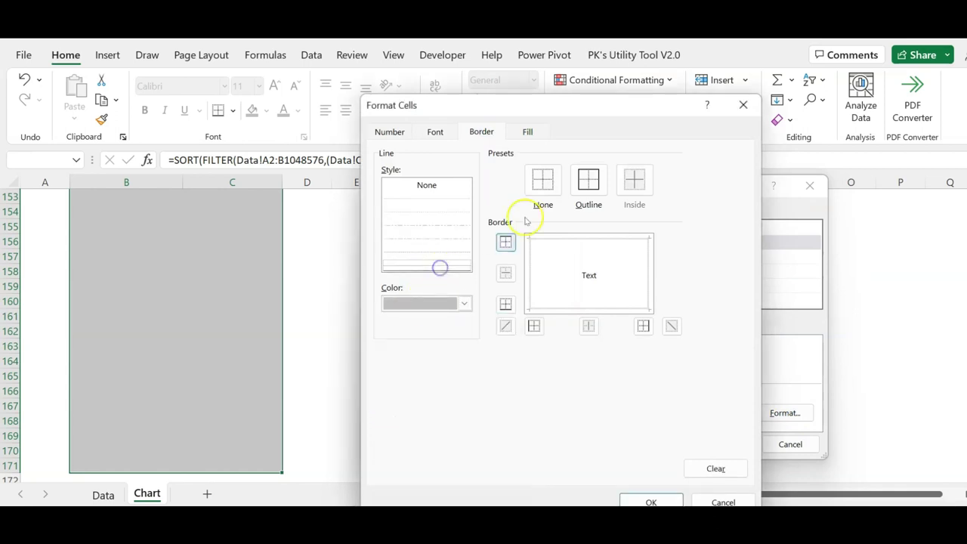
pyautogui.click(591, 180)
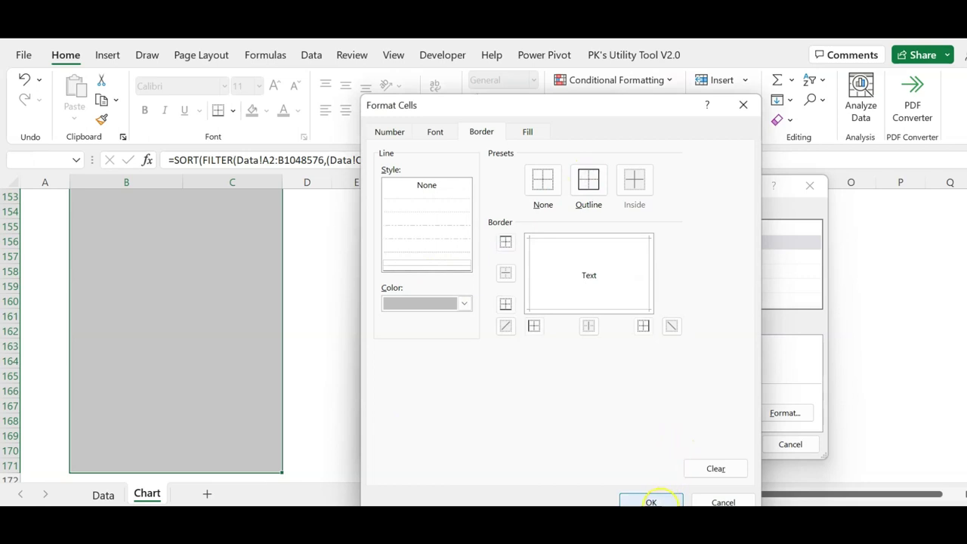
pyautogui.click(650, 502)
pyautogui.click(725, 444)
pyautogui.click(388, 385)
pyautogui.scroll(9, 332, 364)
pyautogui.scroll(8, 331, 364)
pyautogui.scroll(17, 332, 363)
pyautogui.scroll(8, 332, 363)
pyautogui.scroll(7, 334, 362)
pyautogui.scroll(1, 555, 313)
pyautogui.scroll(2, 395, 306)
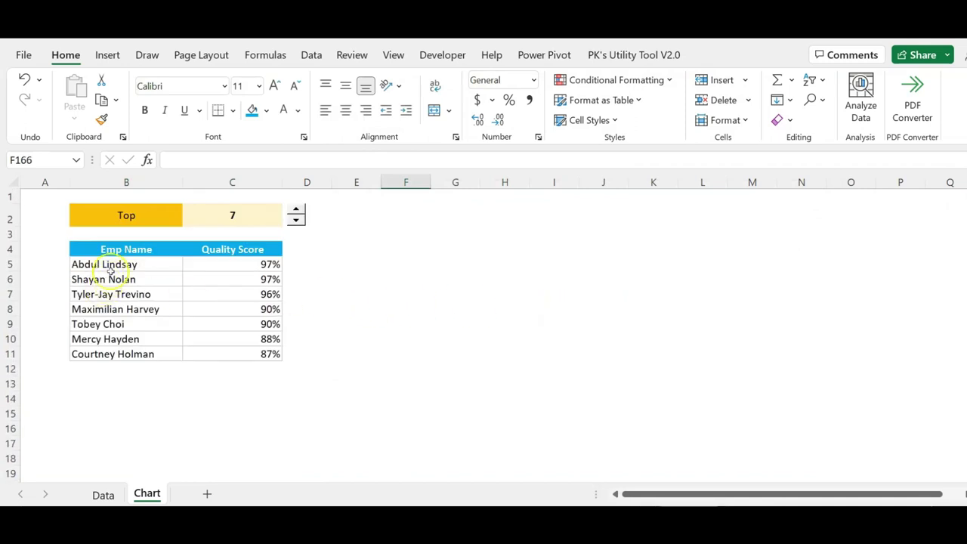
# Check the B4:C11 table borders, then raise the Top count to 10
pyautogui.click(121, 250)
pyautogui.moveTo(194, 254); pyautogui.dragTo(248, 352)
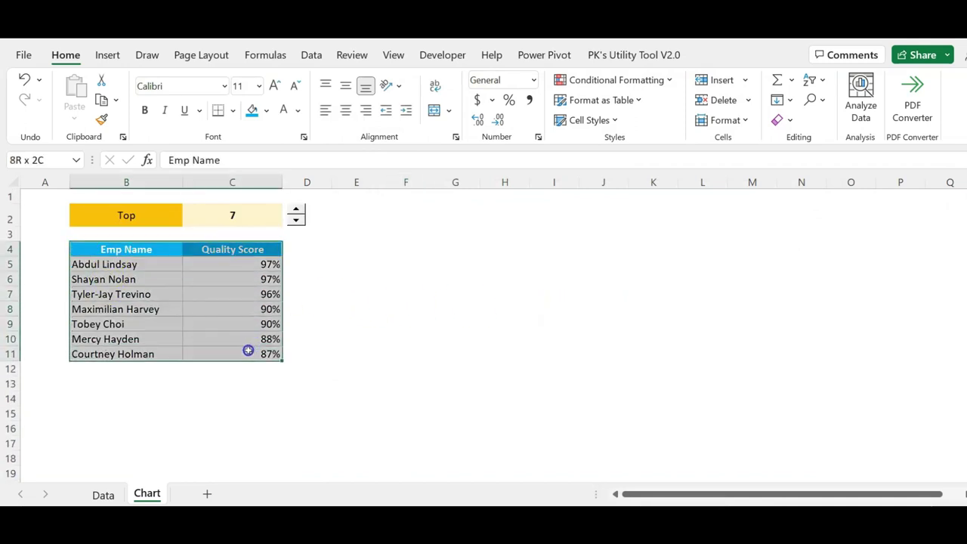
pyautogui.click(464, 261)
pyautogui.click(296, 211)
pyautogui.click(296, 211)
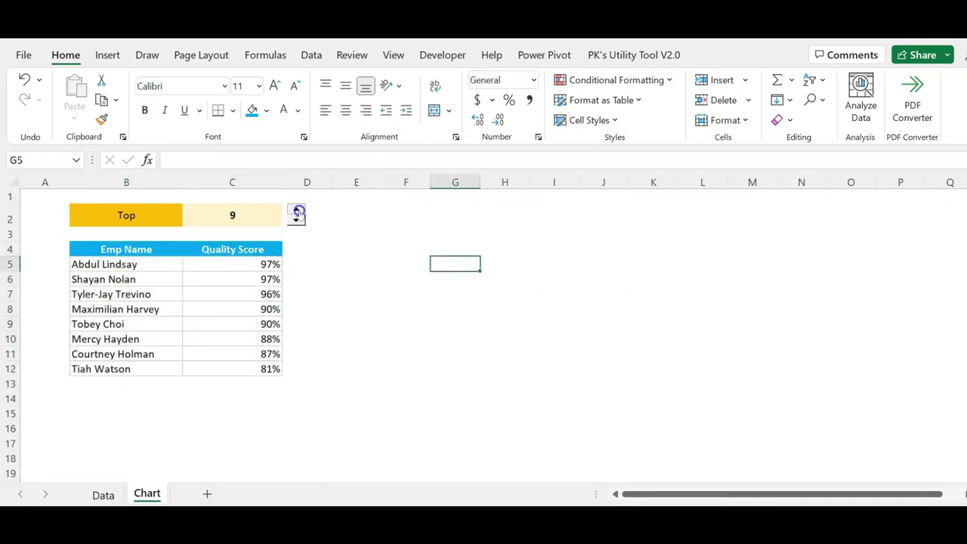
pyautogui.click(296, 211)
# Lower the Top count to 5, settle it back at 7, and select cell B4
pyautogui.click(296, 220)
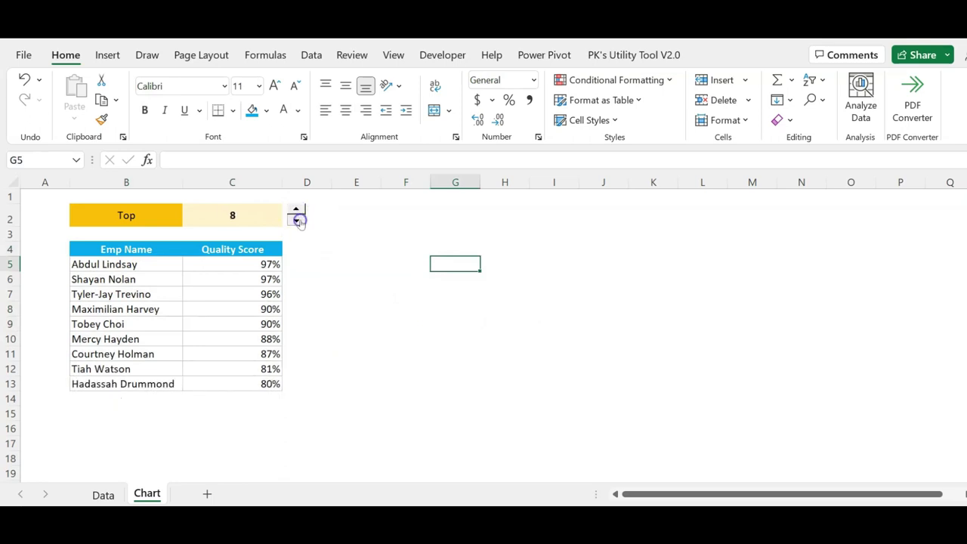
pyautogui.click(296, 219)
pyautogui.click(296, 220)
pyautogui.click(296, 220)
pyautogui.click(296, 219)
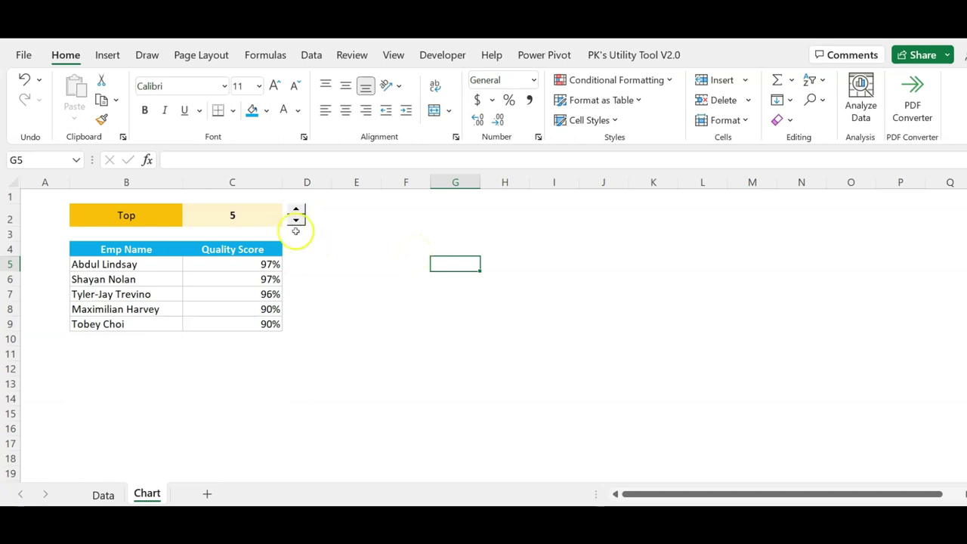
pyautogui.click(296, 210)
pyautogui.click(296, 210)
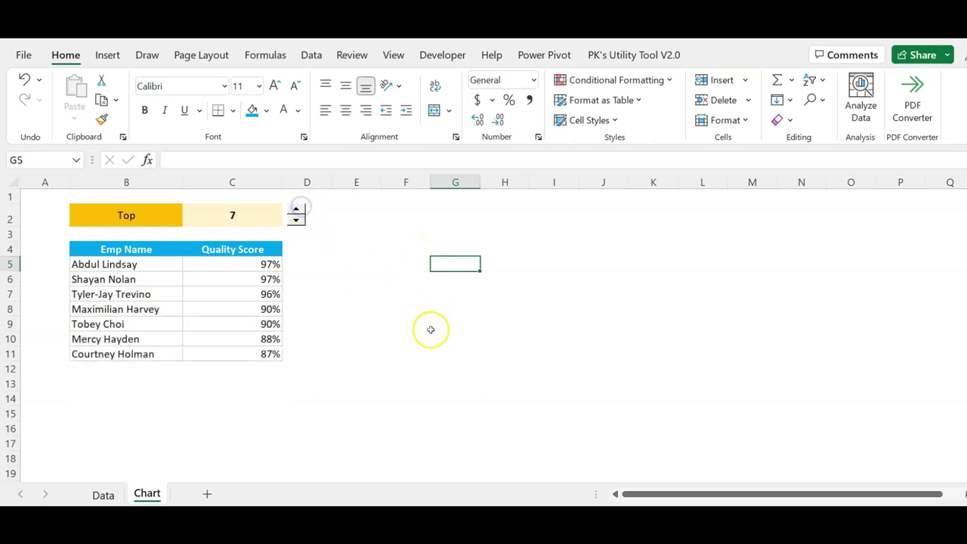
pyautogui.click(140, 247)
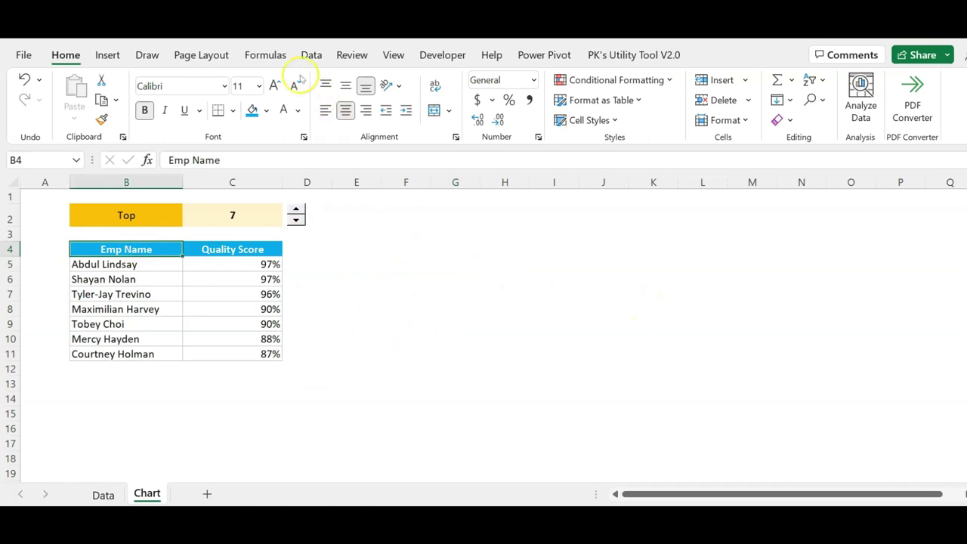
pyautogui.click(272, 58)
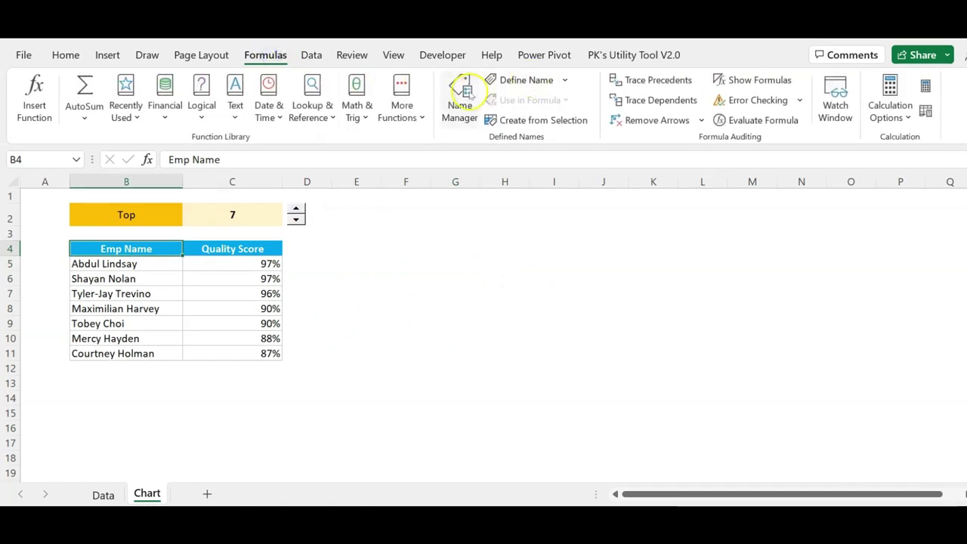
# Define Emp_Name as an OFFSET formula anchored at B5 and sized by COUNTA of the names
pyautogui.click(459, 98)
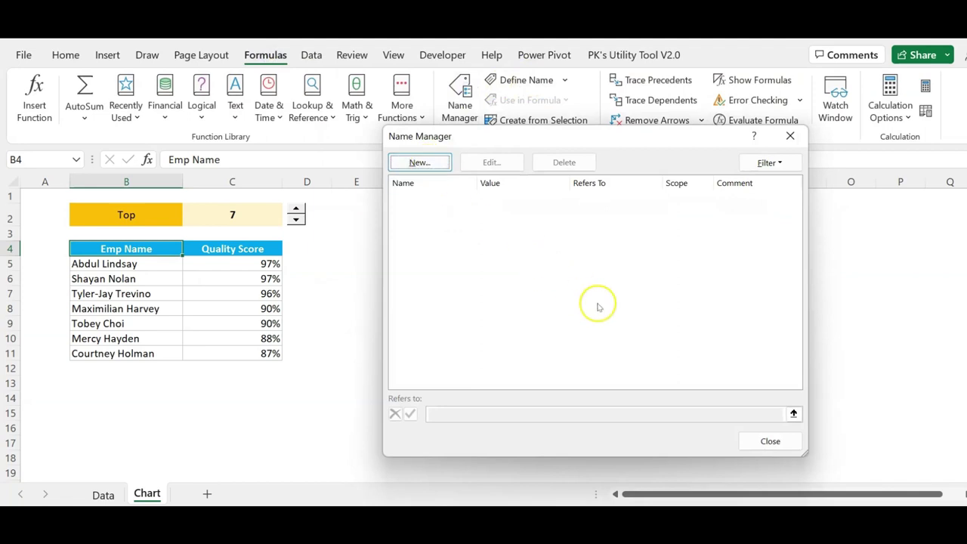
pyautogui.click(419, 163)
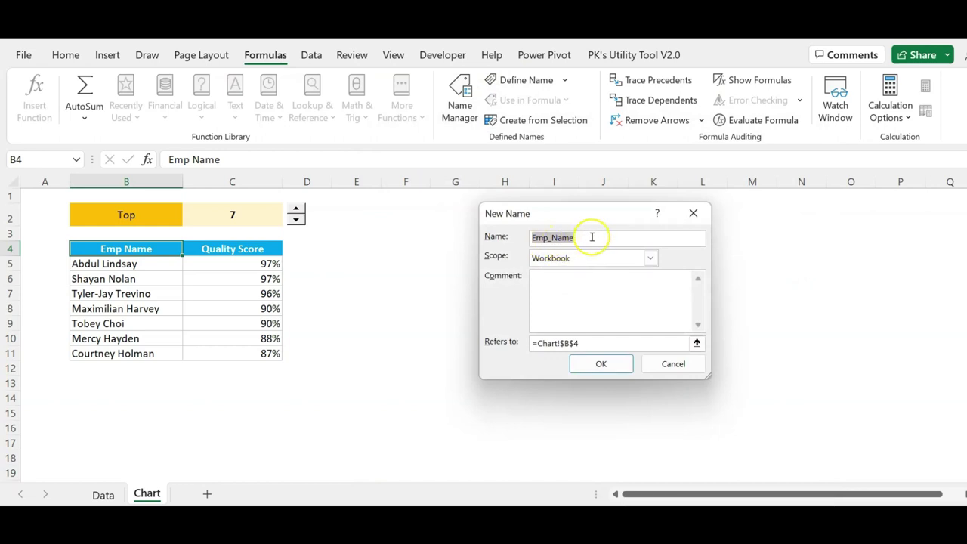
pyautogui.moveTo(578, 344); pyautogui.dragTo(518, 341)
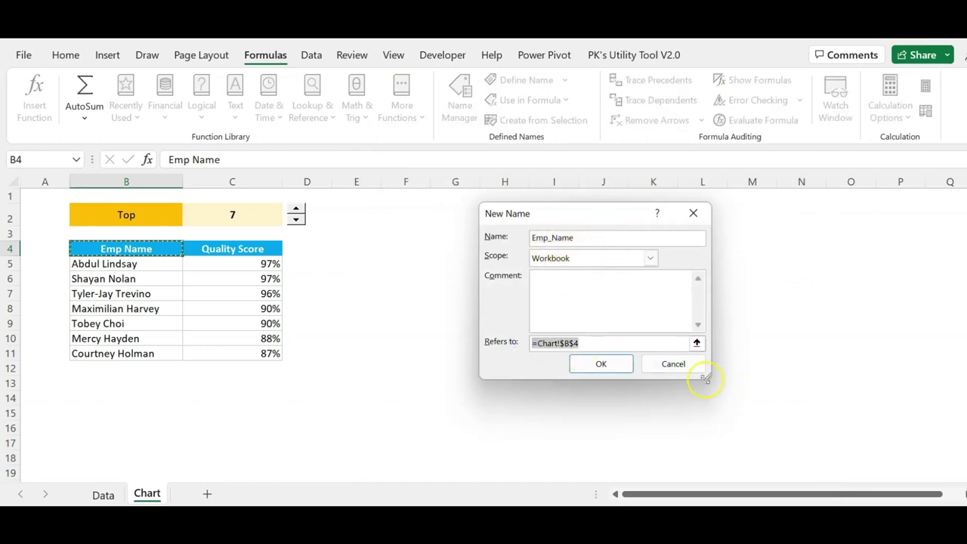
pyautogui.moveTo(707, 376); pyautogui.dragTo(871, 424)
pyautogui.write('=offs')
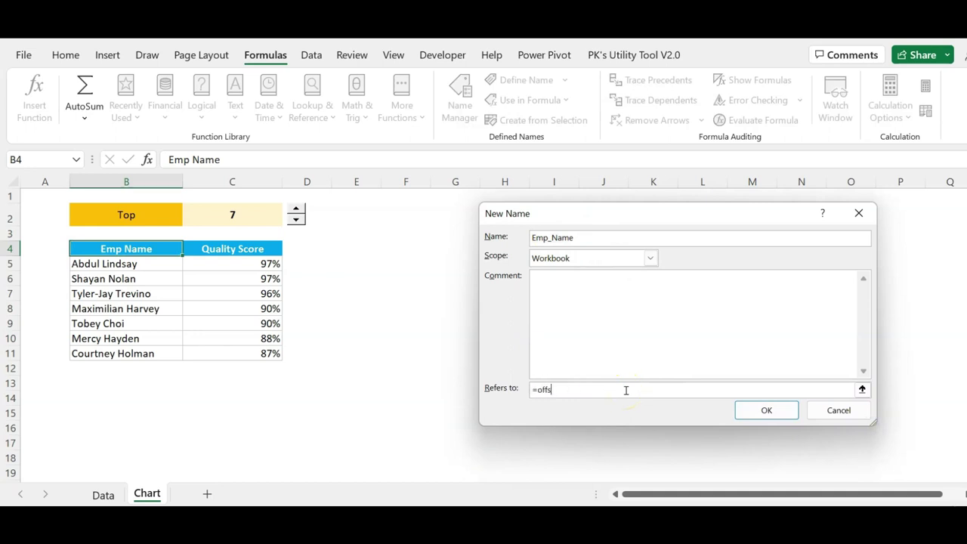
pyautogui.write('et(')
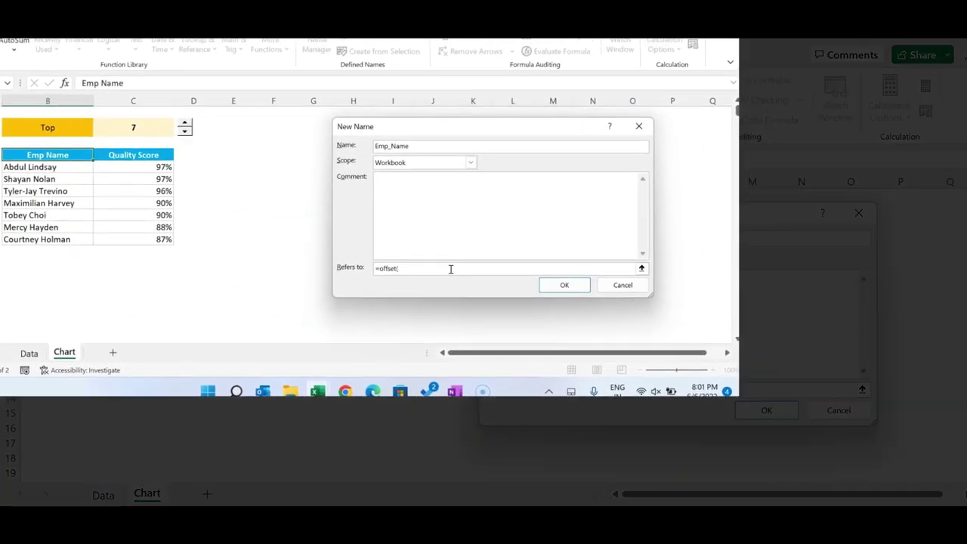
pyautogui.click(52, 167)
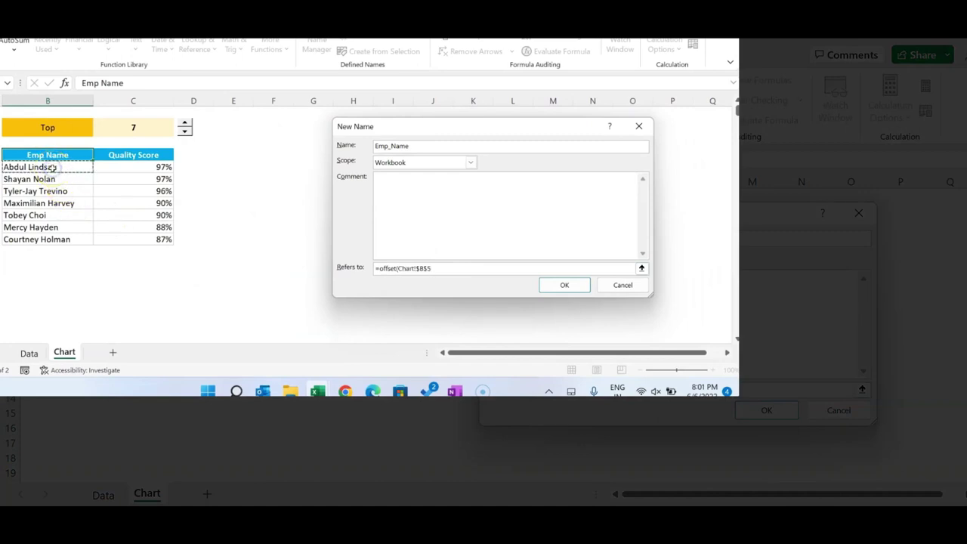
pyautogui.write(',,counta(')
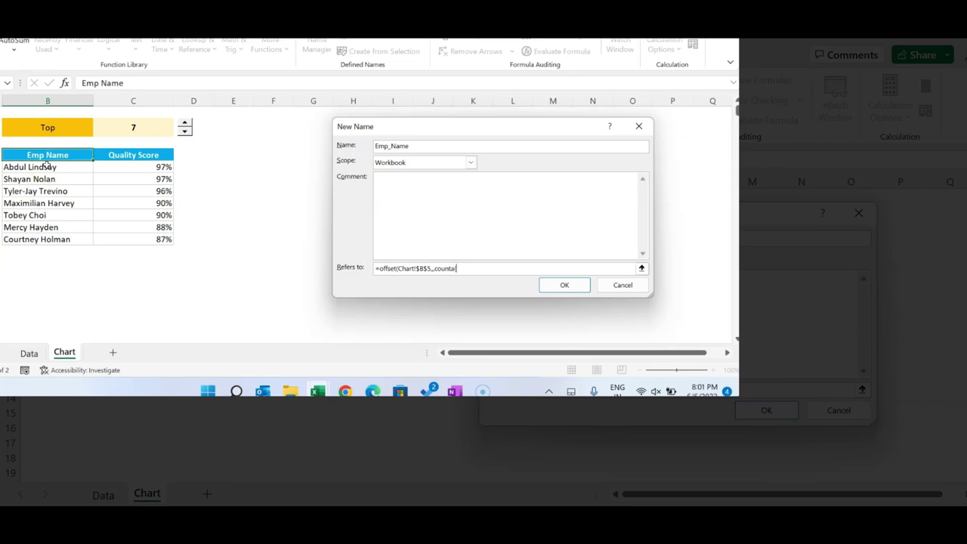
pyautogui.click(51, 167)
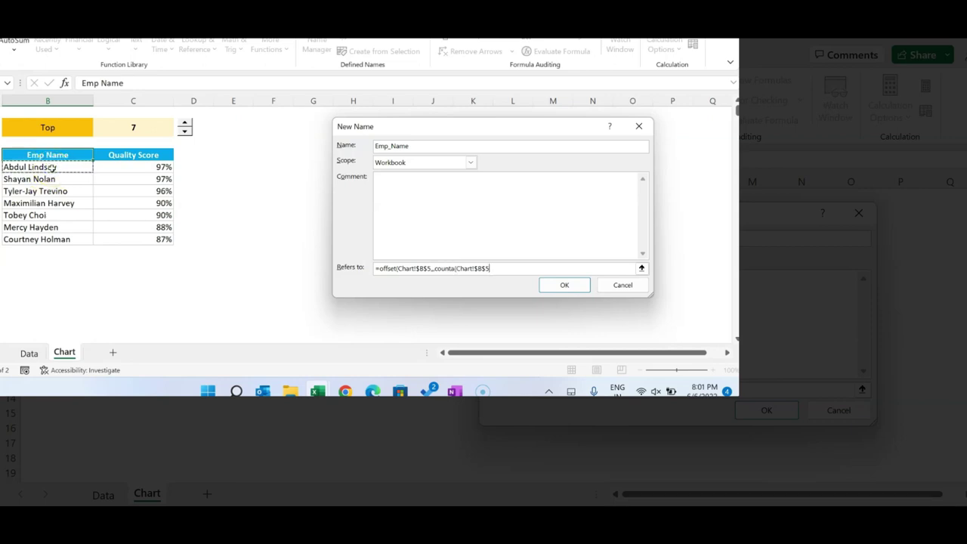
pyautogui.hotkey('ctrl', 'shift', 'Down')
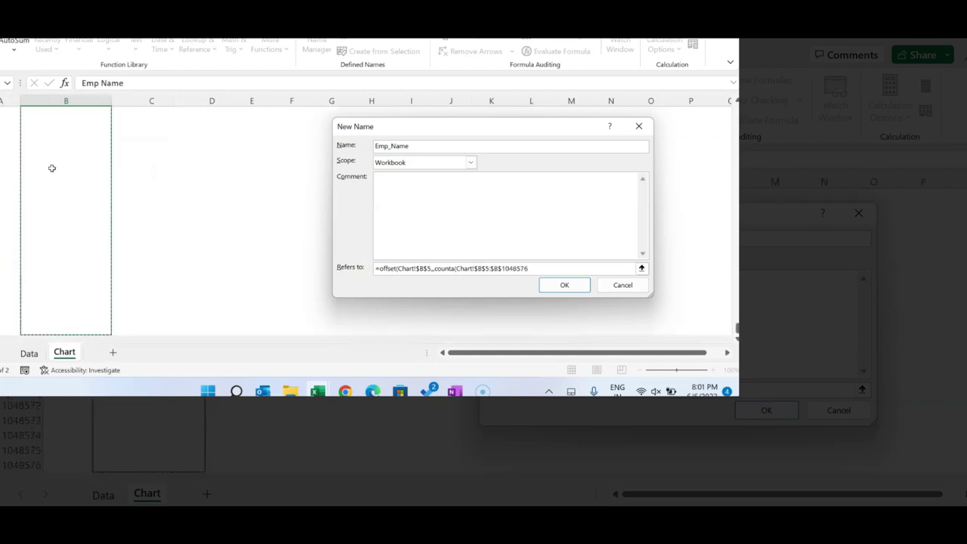
pyautogui.write(')')
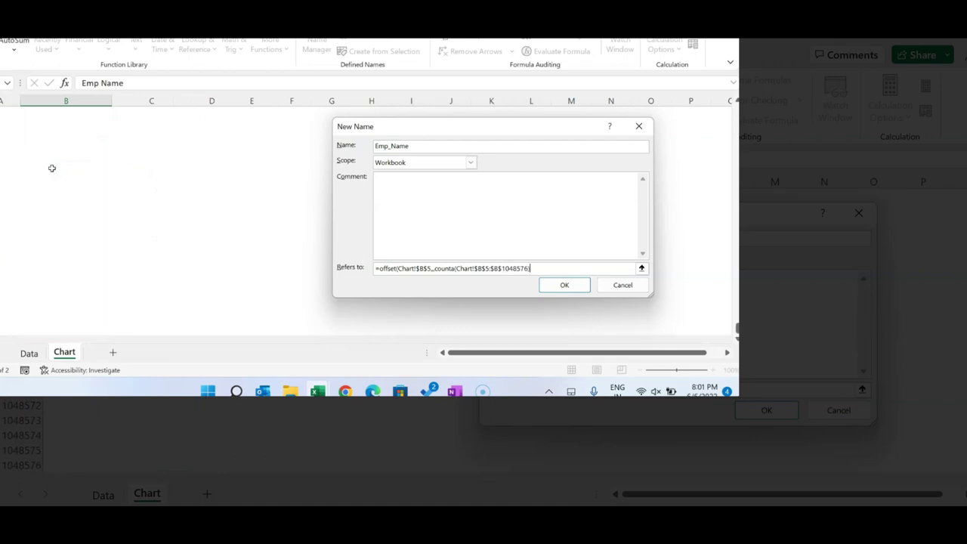
pyautogui.click(564, 284)
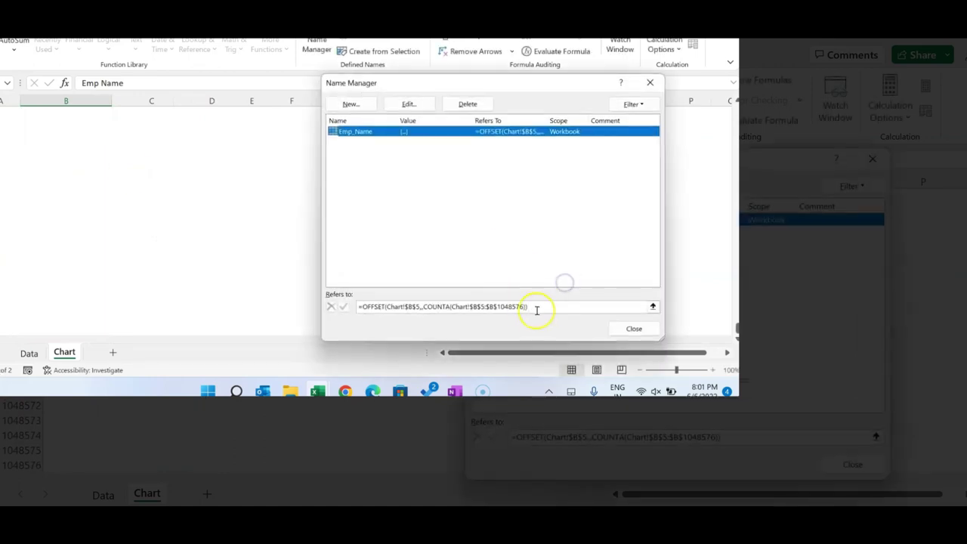
# Define Quality_Score by reusing Emp_Name's formula adjusted for column C, then close Name Manager
pyautogui.click(545, 306)
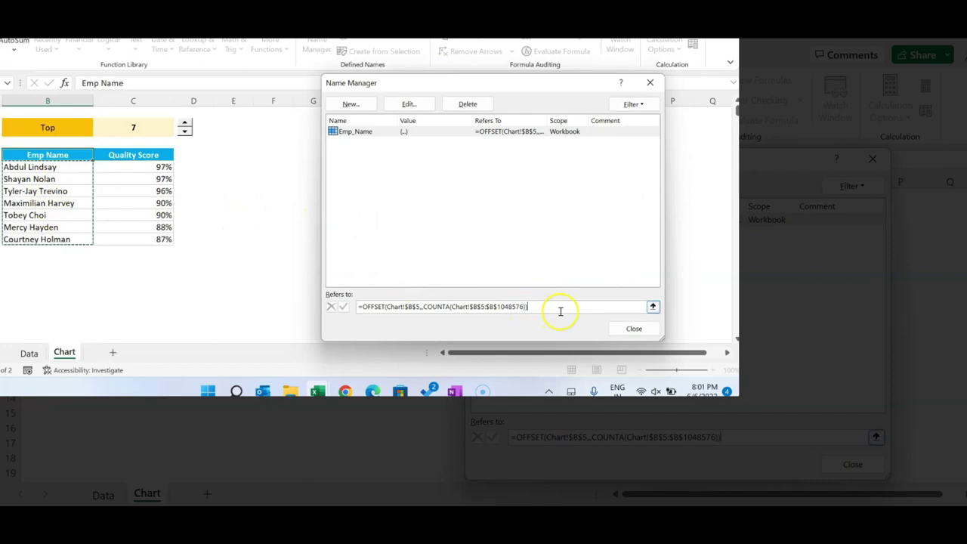
pyautogui.moveTo(556, 309); pyautogui.dragTo(352, 306)
pyautogui.click(631, 329)
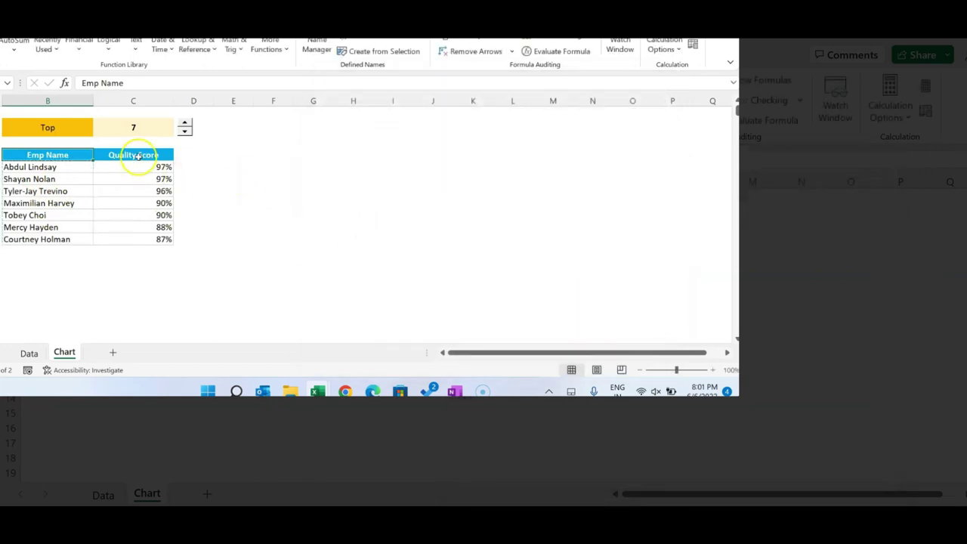
pyautogui.click(138, 156)
pyautogui.click(327, 42)
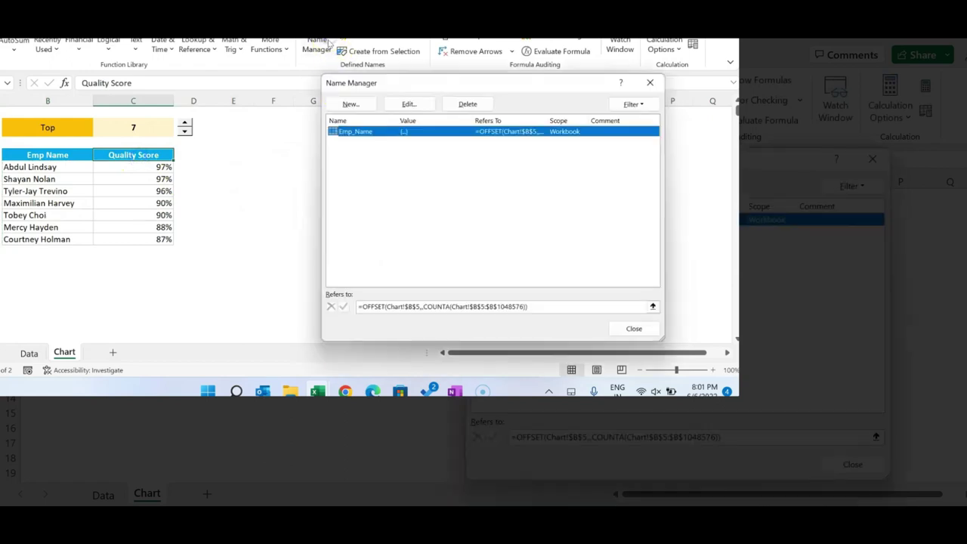
pyautogui.click(344, 103)
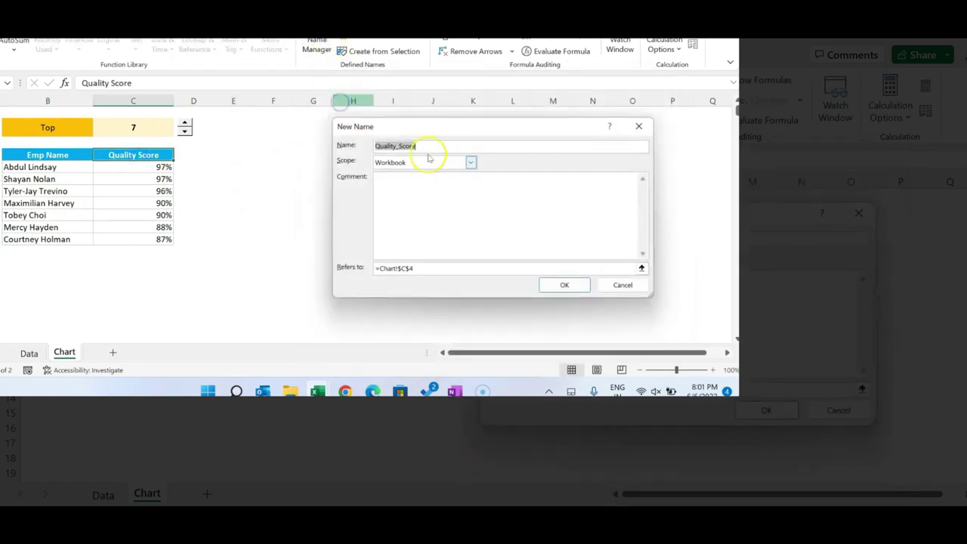
pyautogui.click(362, 268)
pyautogui.hotkey('ctrl', 'v')
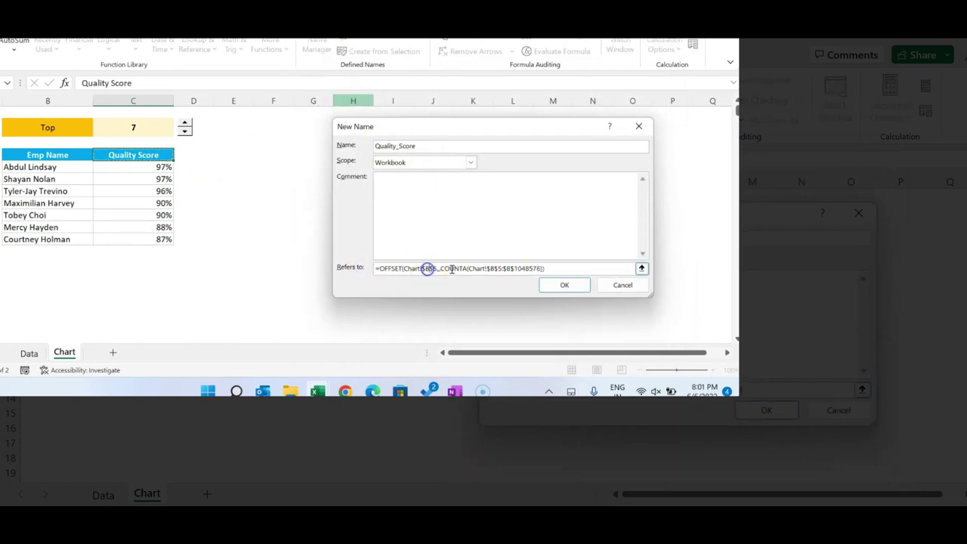
pyautogui.write('C')
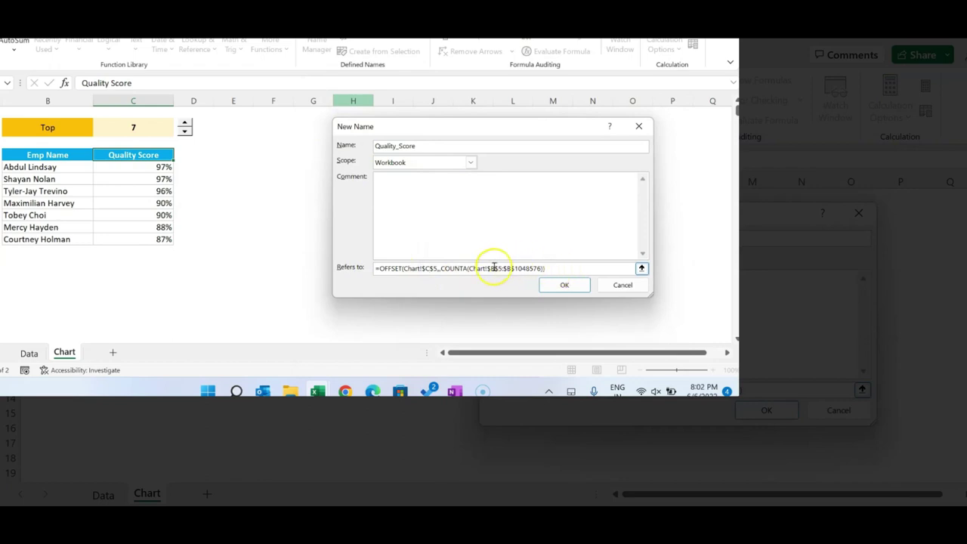
pyautogui.click(565, 285)
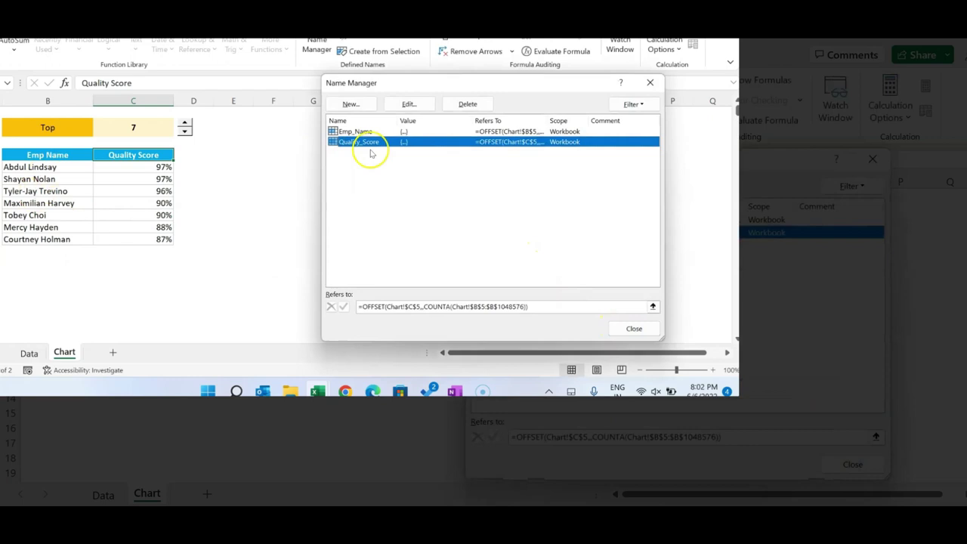
pyautogui.click(551, 307)
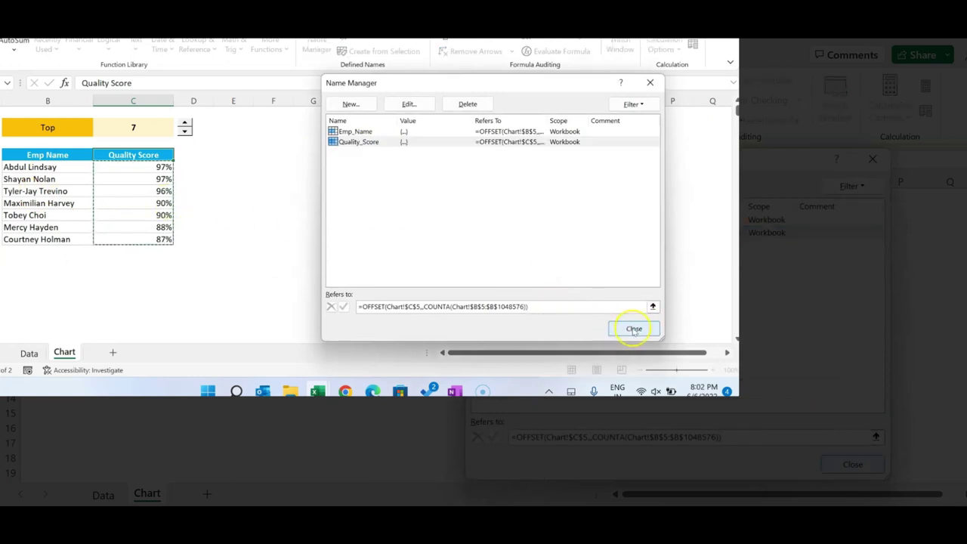
pyautogui.click(634, 329)
pyautogui.click(330, 201)
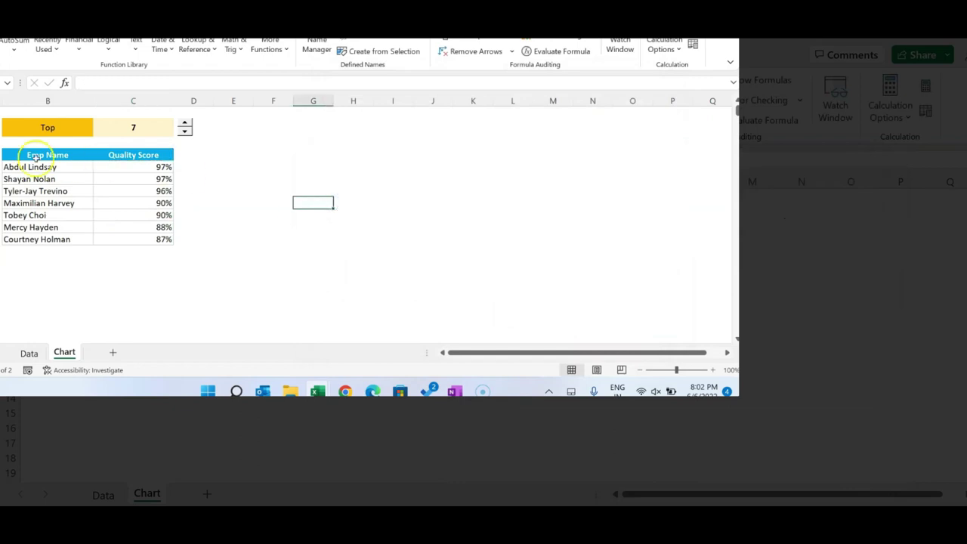
# Insert a clustered bar chart of the Emp Name and Quality Score table beside it
pyautogui.moveTo(45, 155); pyautogui.dragTo(151, 155)
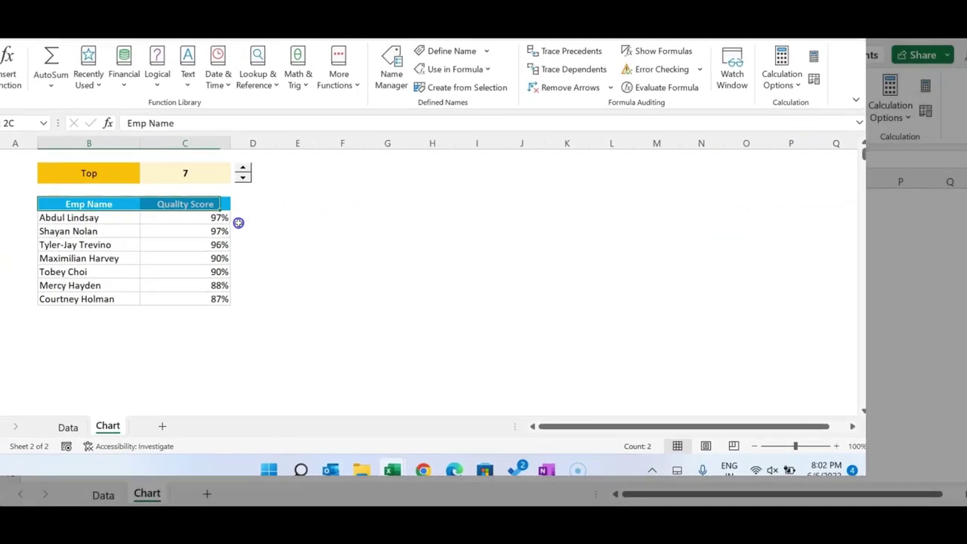
pyautogui.moveTo(238, 223); pyautogui.dragTo(226, 297)
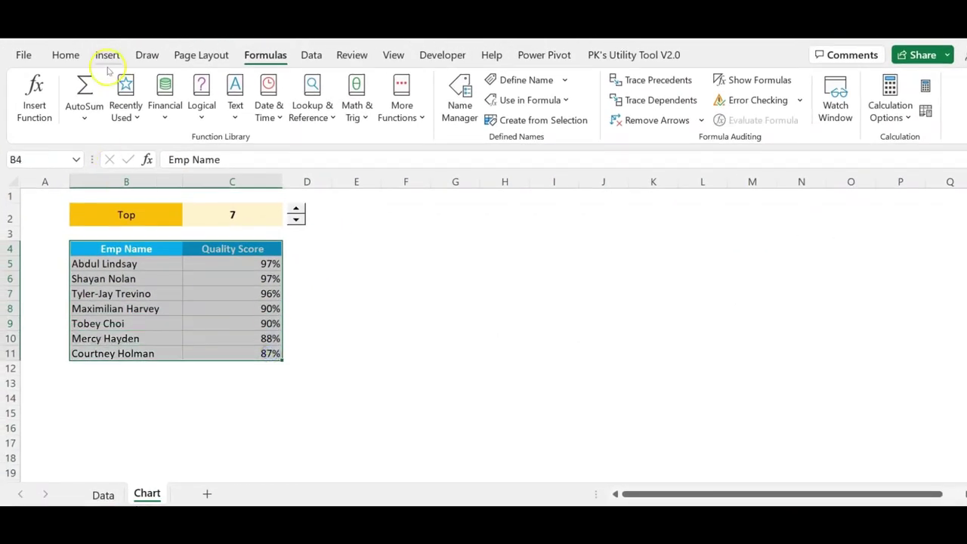
pyautogui.click(107, 57)
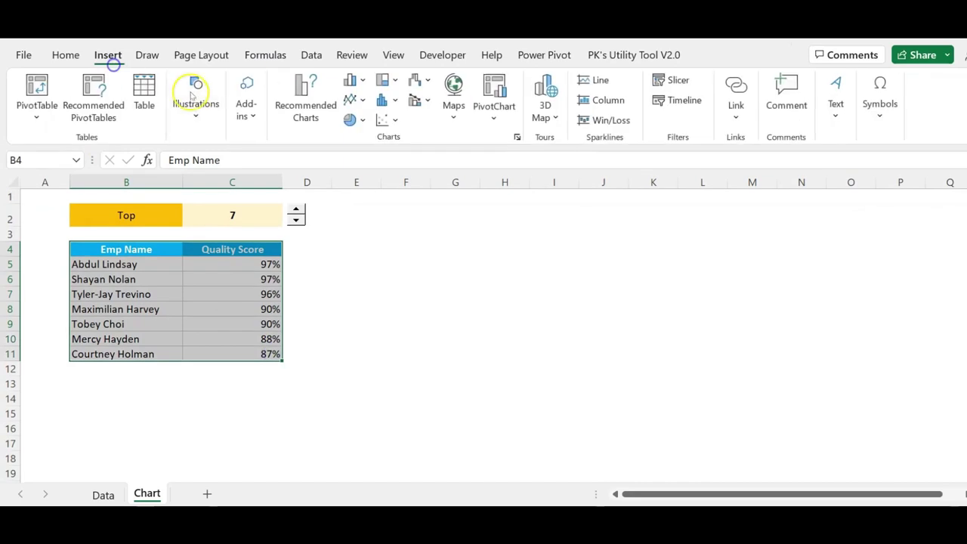
pyautogui.click(364, 79)
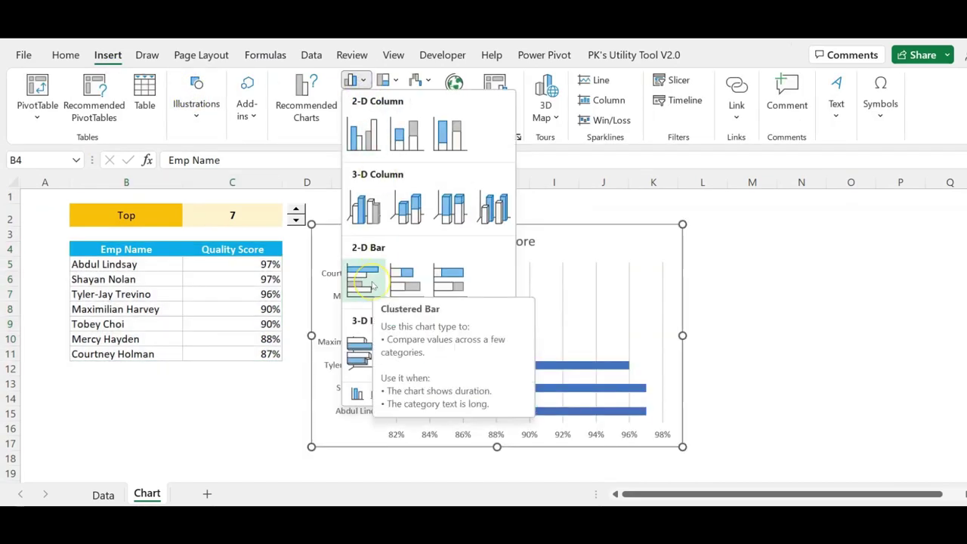
pyautogui.click(372, 285)
pyautogui.moveTo(439, 228); pyautogui.dragTo(494, 210)
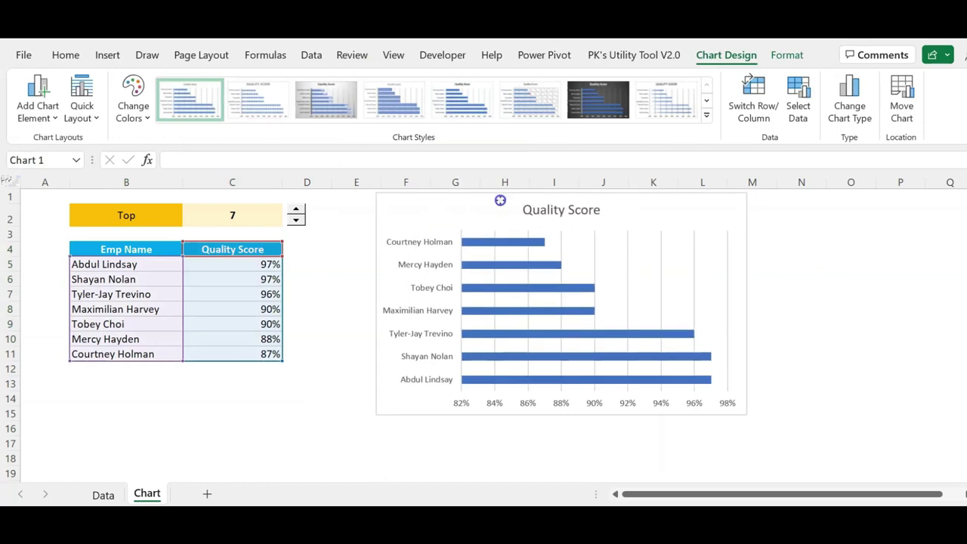
# Set the employee name axis to categories in reverse order so the highest score is on top
pyautogui.click(420, 279)
pyautogui.click(442, 261)
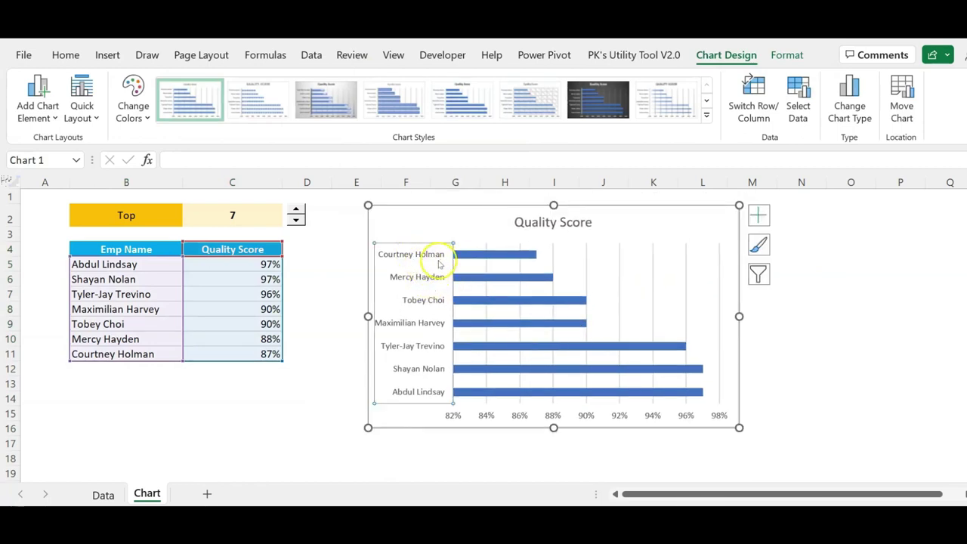
pyautogui.rightClick(423, 277)
pyautogui.click(490, 500)
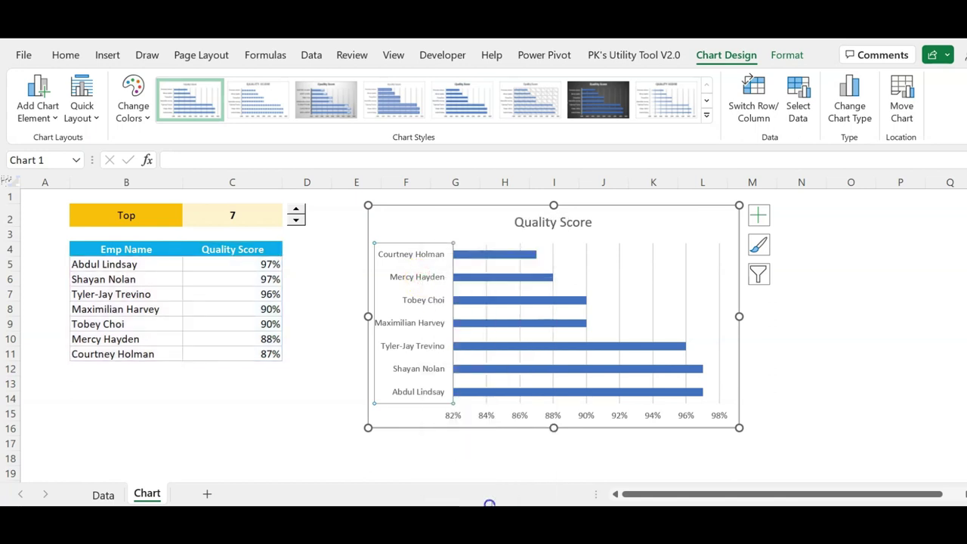
pyautogui.scroll(-1, 384, 337)
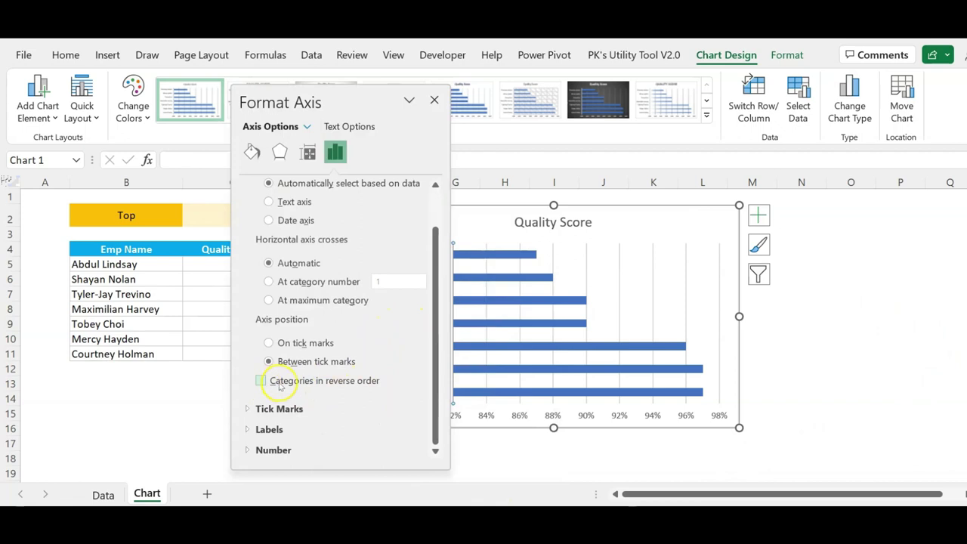
pyautogui.click(262, 381)
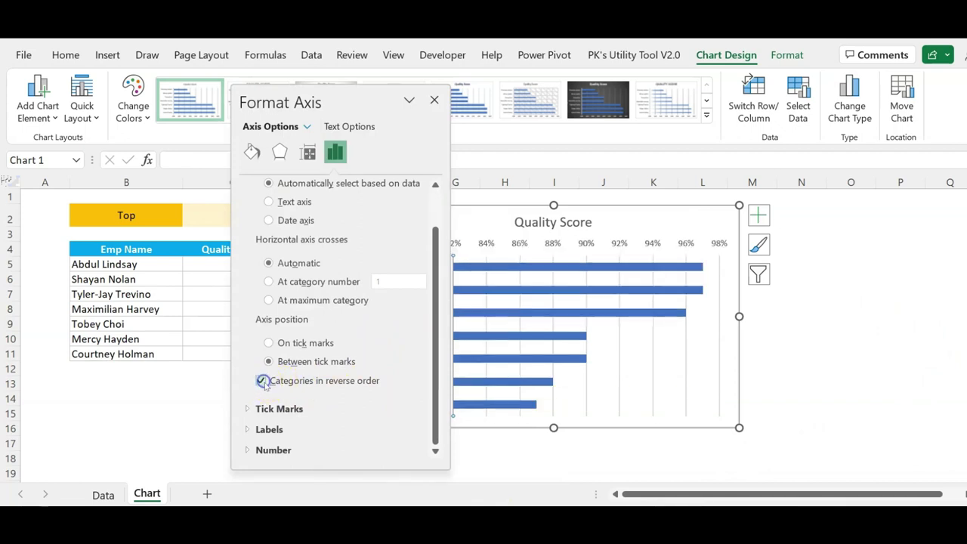
pyautogui.click(434, 100)
# Delete the horizontal value axis from the chart
pyautogui.click(499, 234)
pyautogui.click(484, 244)
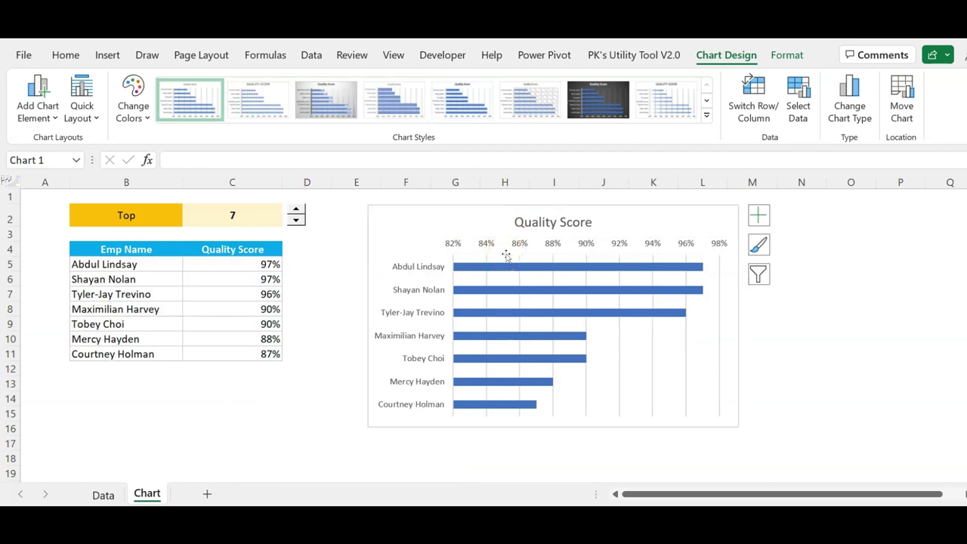
pyautogui.press('Delete')
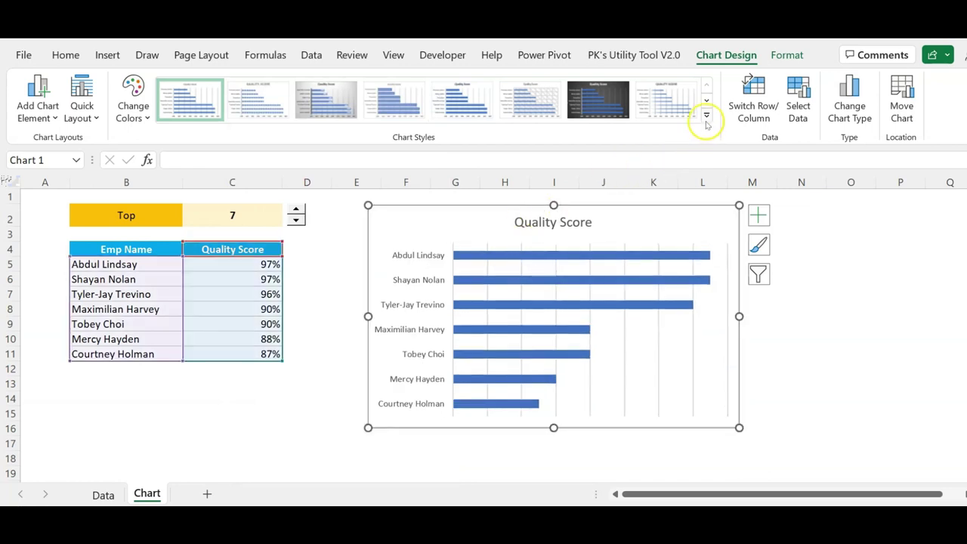
# Apply Chart Style 2 and delete the re-added horizontal axis labels
pyautogui.click(706, 117)
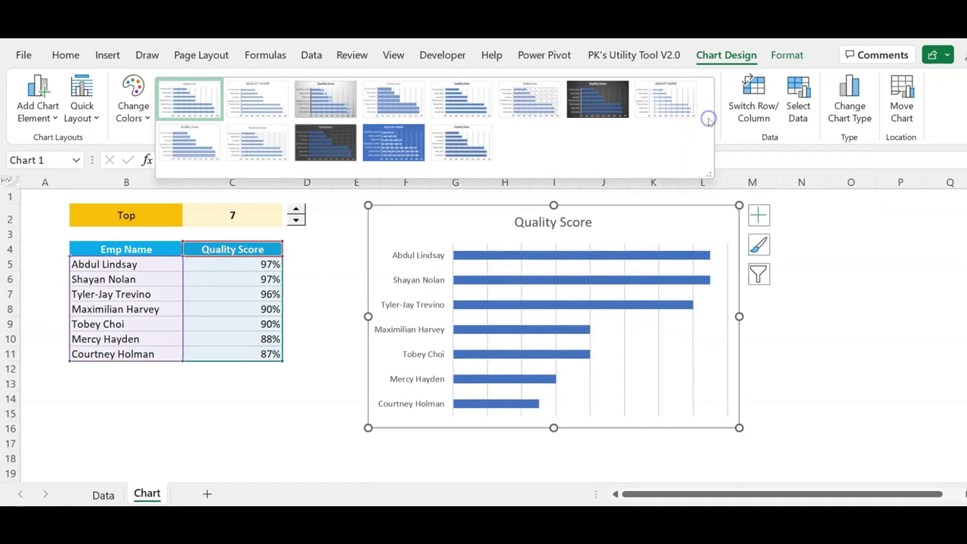
pyautogui.click(266, 113)
pyautogui.click(481, 252)
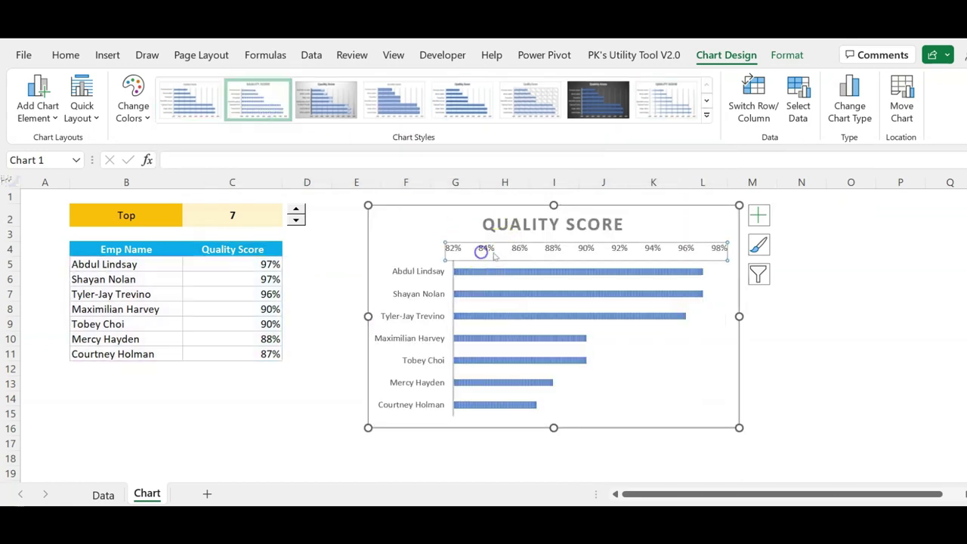
pyautogui.press('Delete')
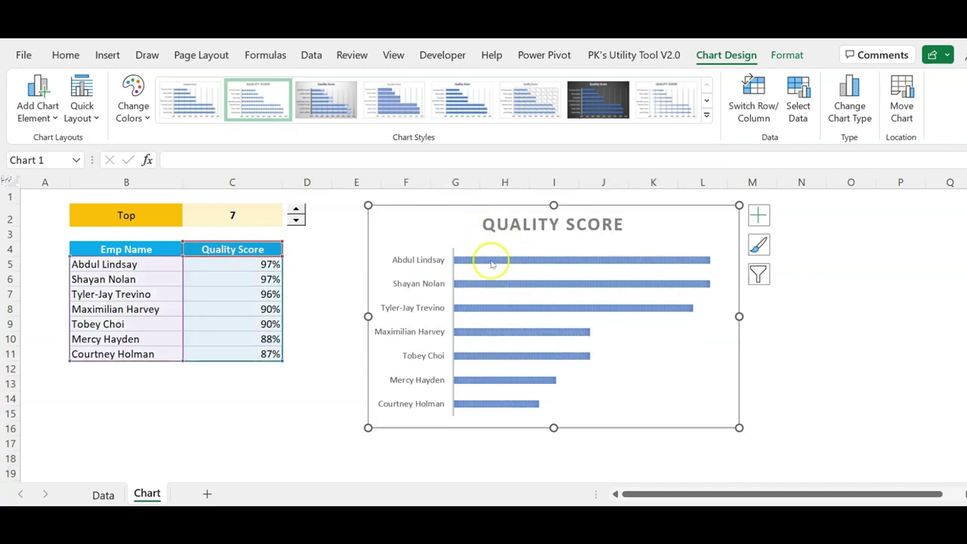
# Make the bar series vary colours by point so each bar has its own colour
pyautogui.rightClick(491, 263)
pyautogui.click(564, 434)
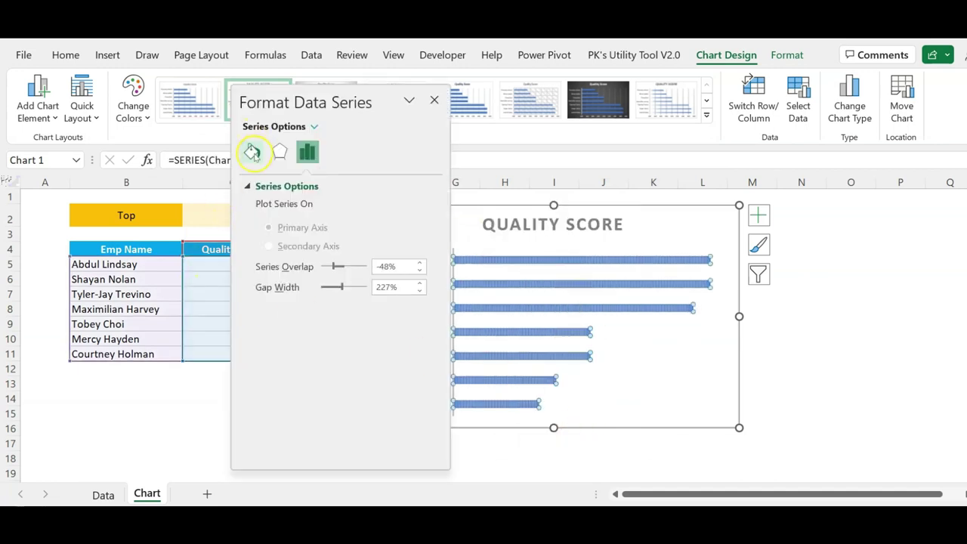
pyautogui.click(251, 153)
pyautogui.click(248, 186)
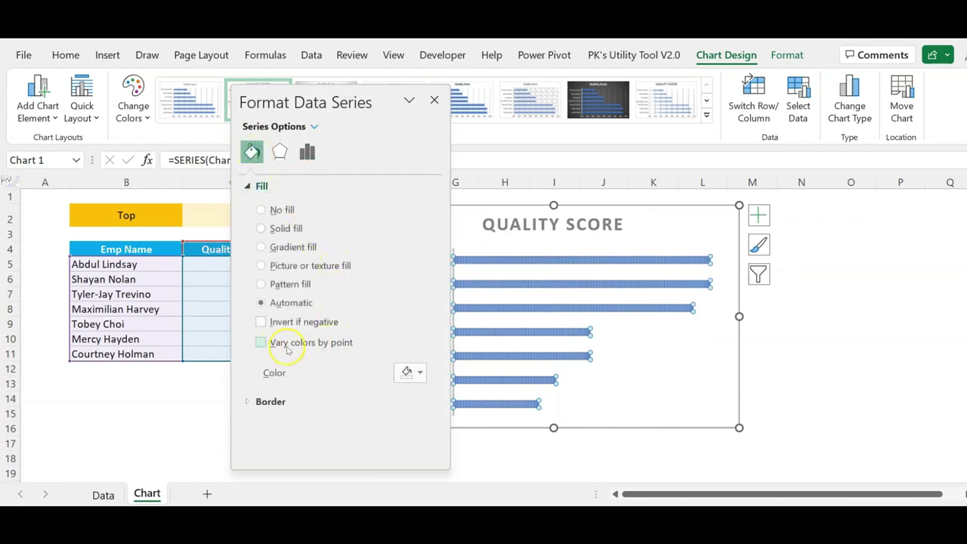
pyautogui.click(329, 343)
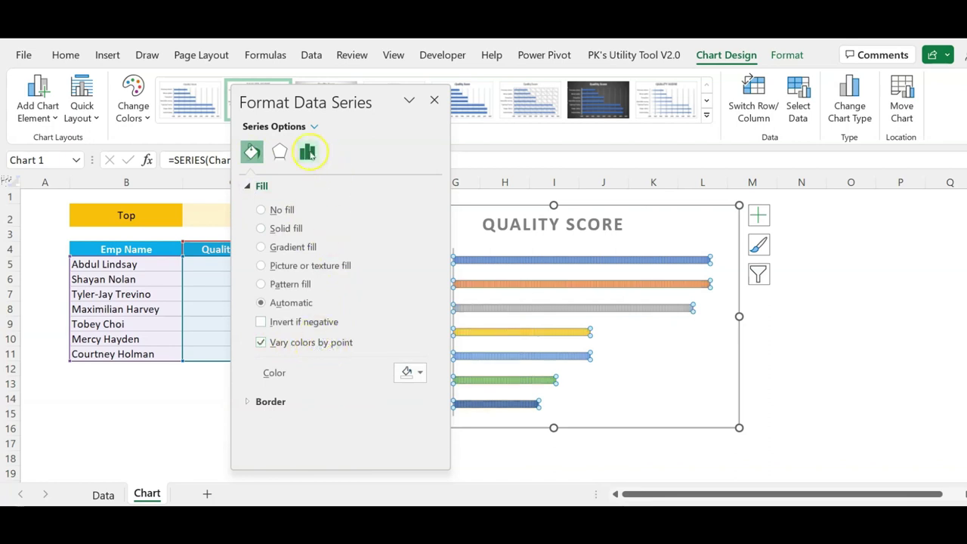
# Cut the series gap width to 20 for thicker bars and widen the chart leftward
pyautogui.click(308, 152)
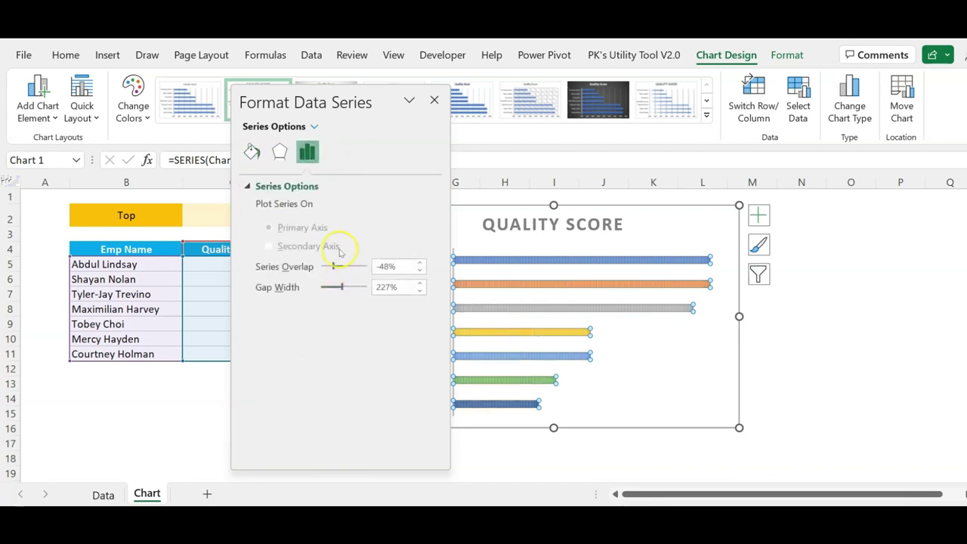
pyautogui.moveTo(355, 108); pyautogui.dragTo(286, 108)
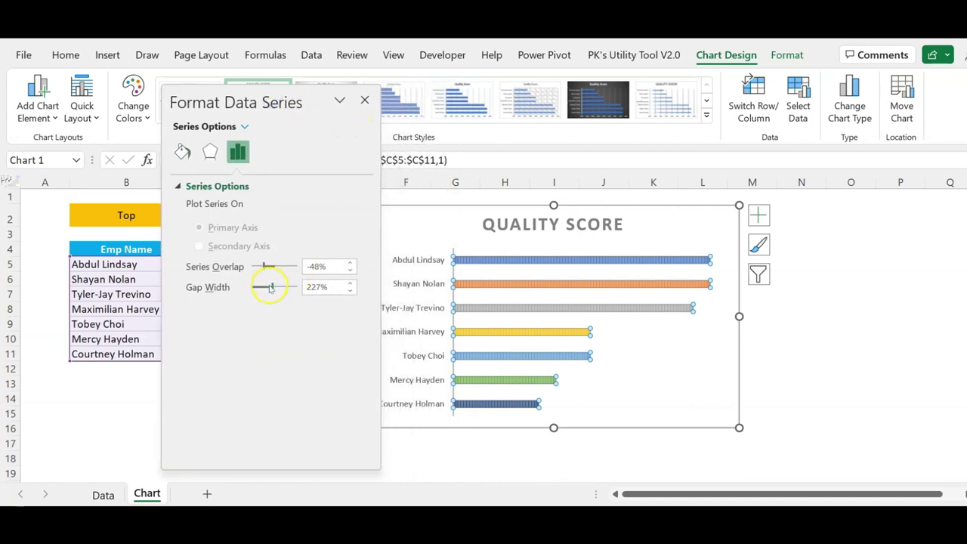
pyautogui.moveTo(270, 289); pyautogui.dragTo(260, 288)
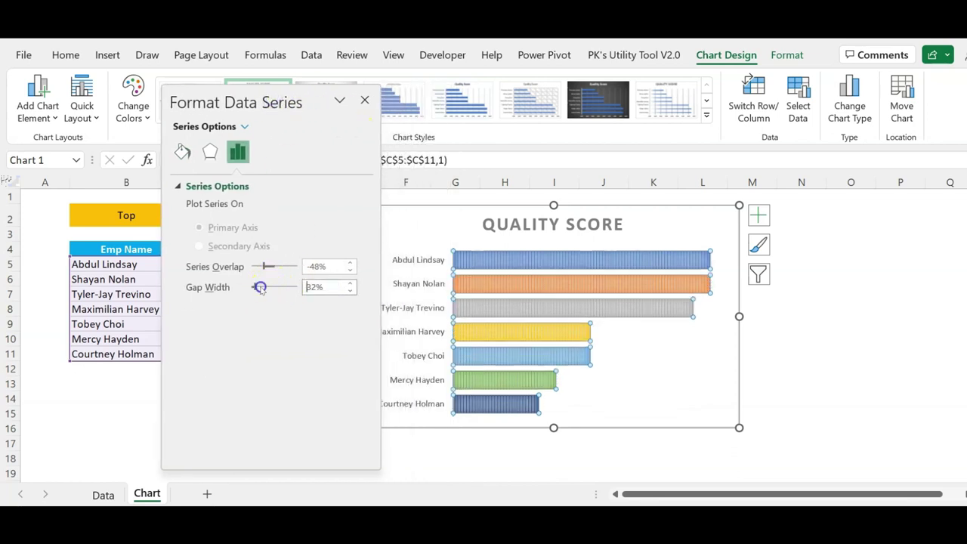
pyautogui.press('Return')
pyautogui.click(364, 100)
pyautogui.moveTo(368, 323); pyautogui.dragTo(350, 323)
# Add percentage data labels to the bars and make them black and bold
pyautogui.click(614, 252)
pyautogui.rightClick(620, 253)
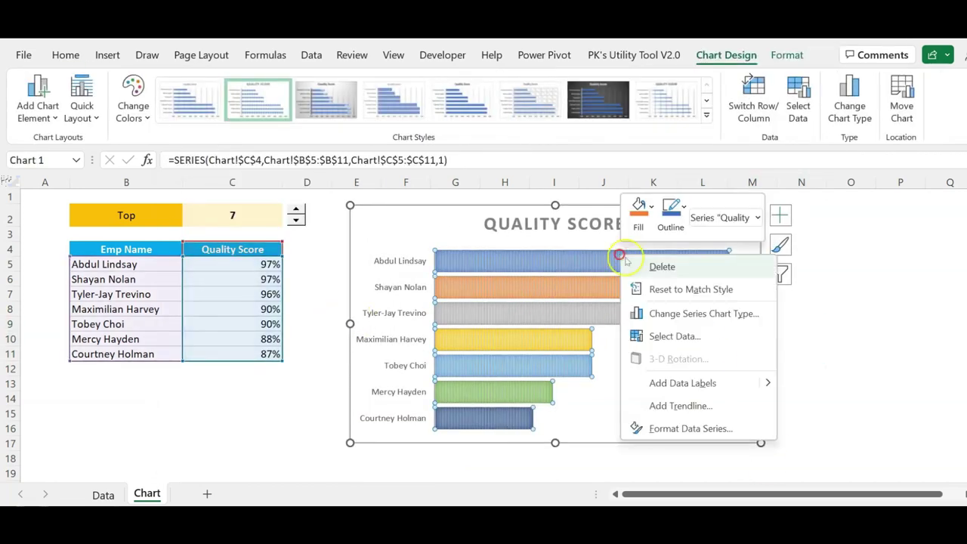
pyautogui.click(720, 375)
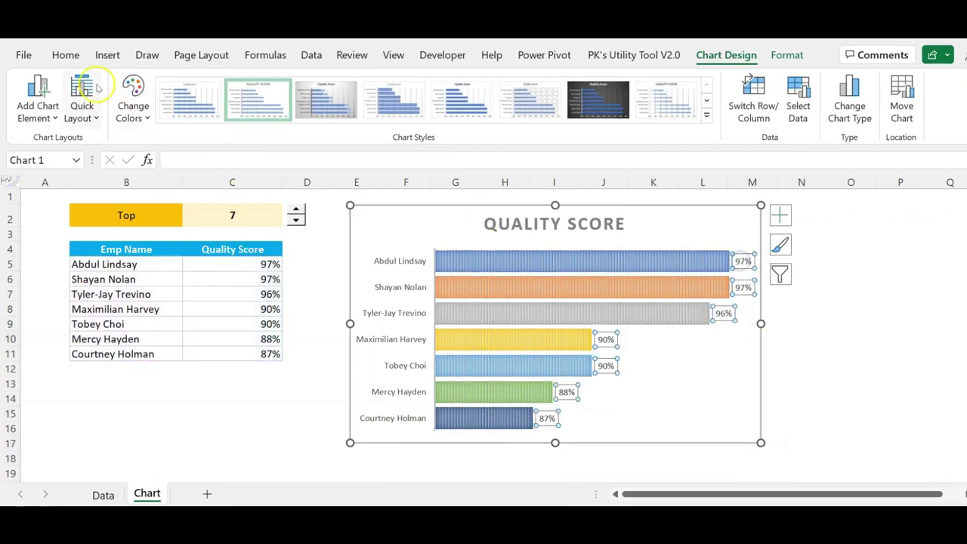
pyautogui.click(65, 55)
pyautogui.click(298, 111)
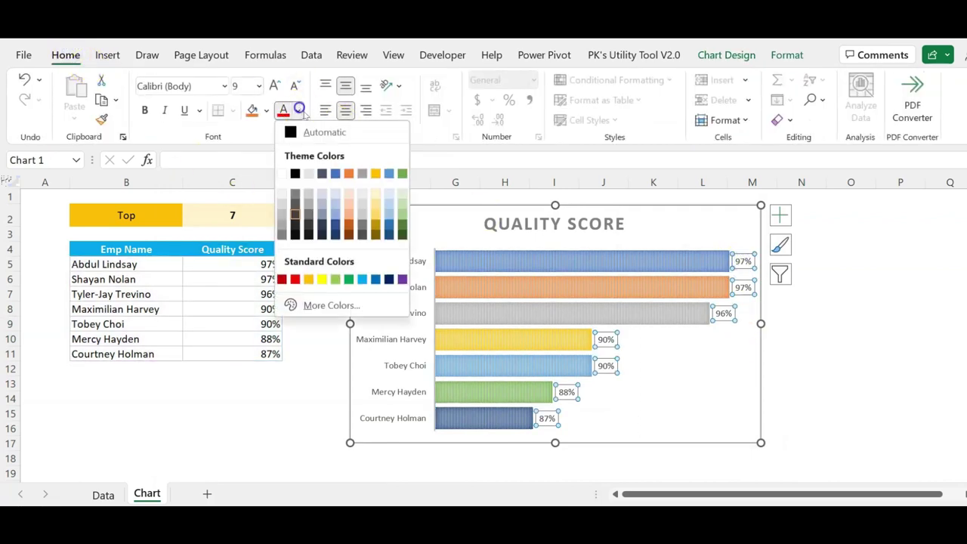
pyautogui.click(294, 173)
pyautogui.click(144, 110)
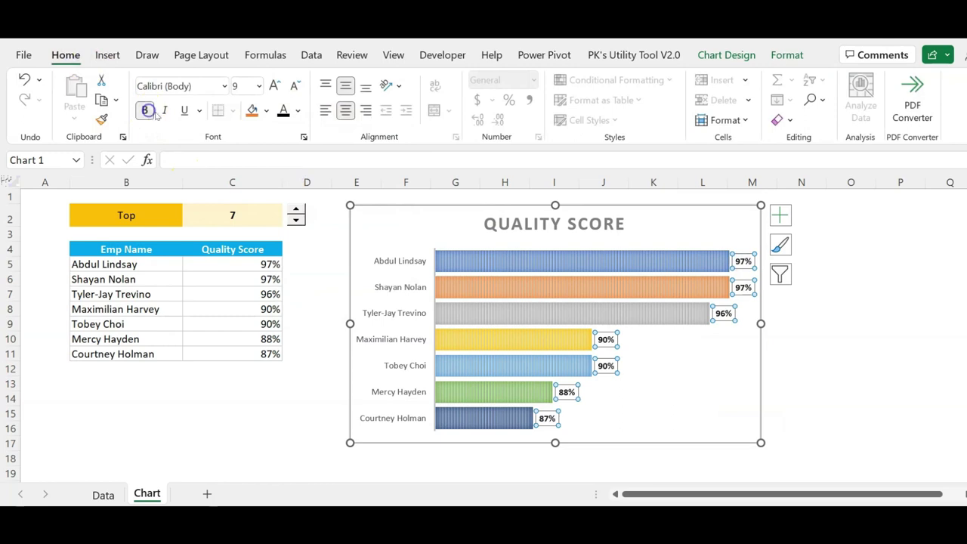
# Make the employee name axis labels bold
pyautogui.click(398, 288)
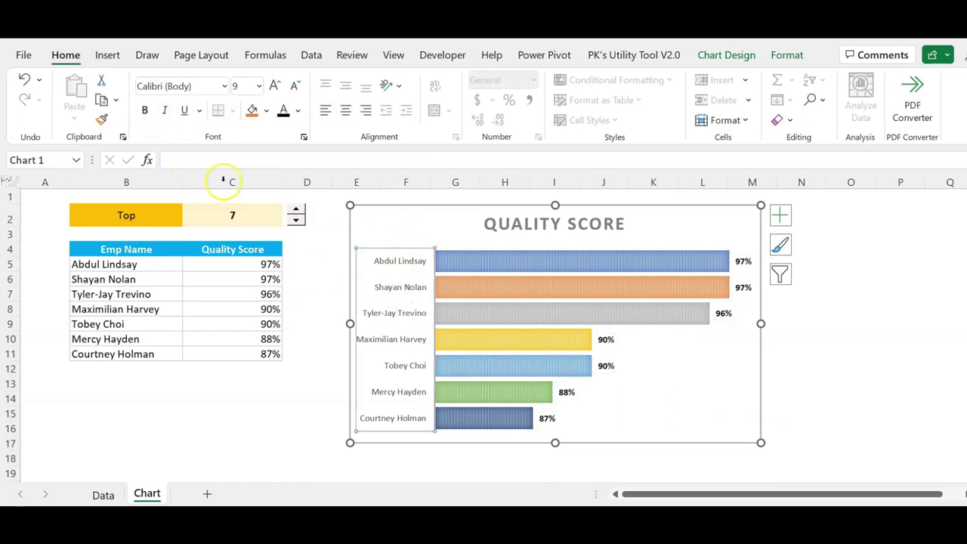
pyautogui.click(144, 110)
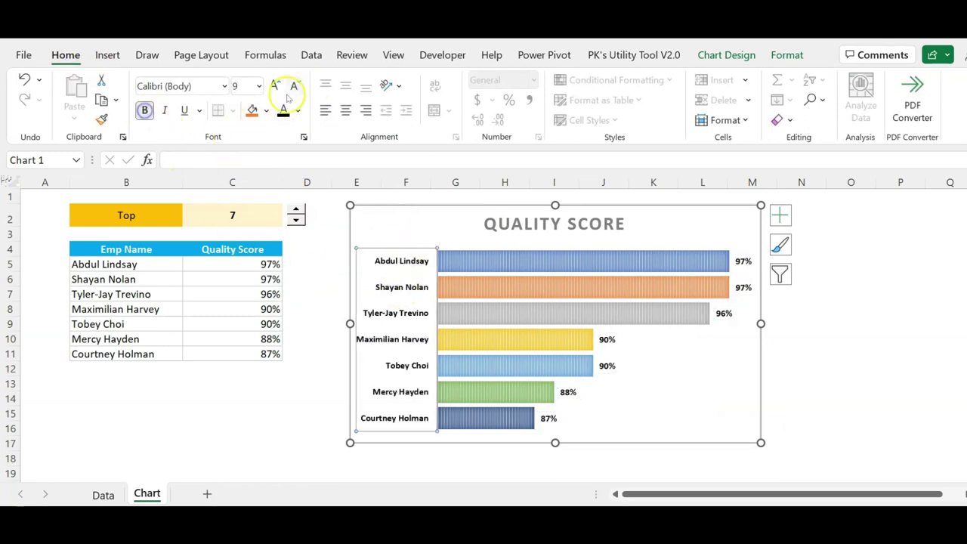
pyautogui.click(865, 343)
# Give the QUALITY SCORE chart title a grey filled shape style
pyautogui.click(557, 222)
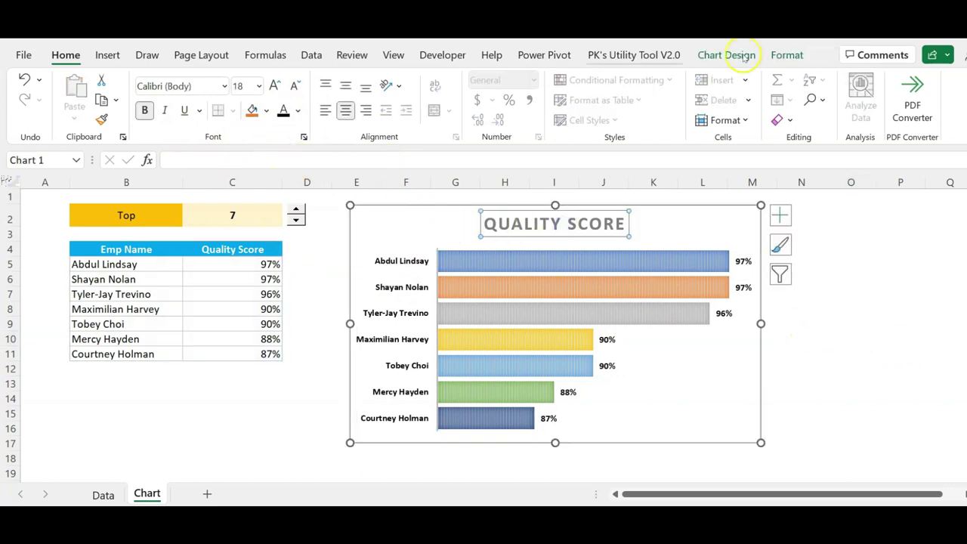
pyautogui.click(787, 55)
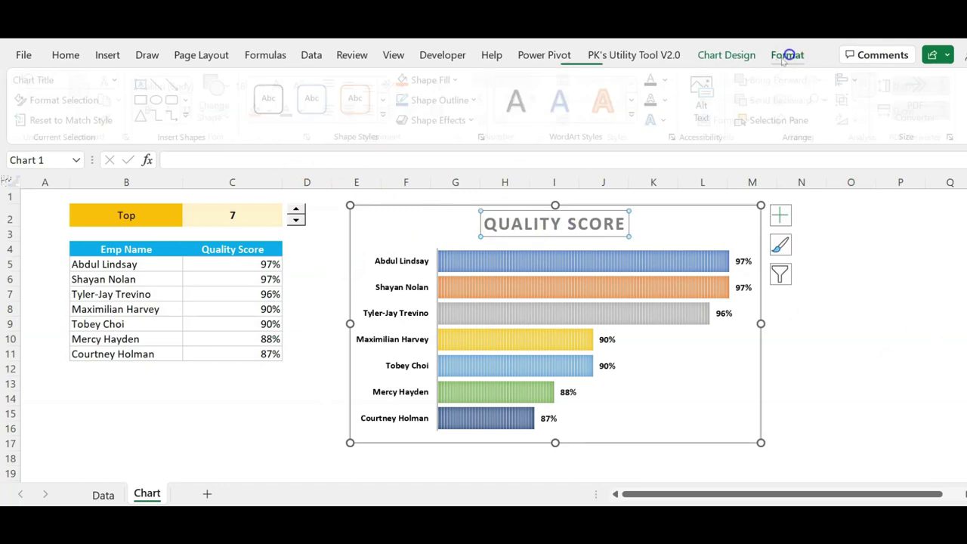
pyautogui.click(387, 116)
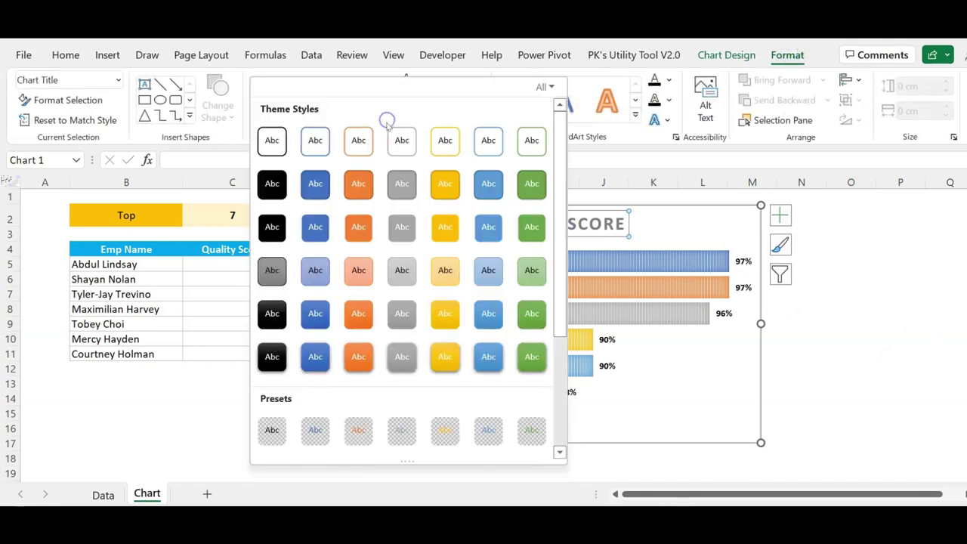
pyautogui.click(405, 271)
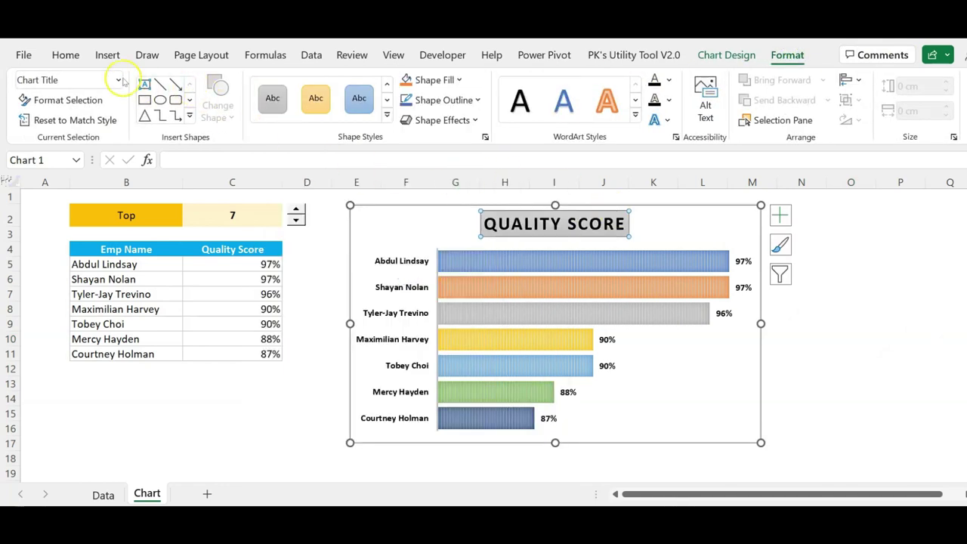
# Reduce the chart title font size to 14
pyautogui.click(49, 54)
pyautogui.click(296, 88)
pyautogui.click(296, 88)
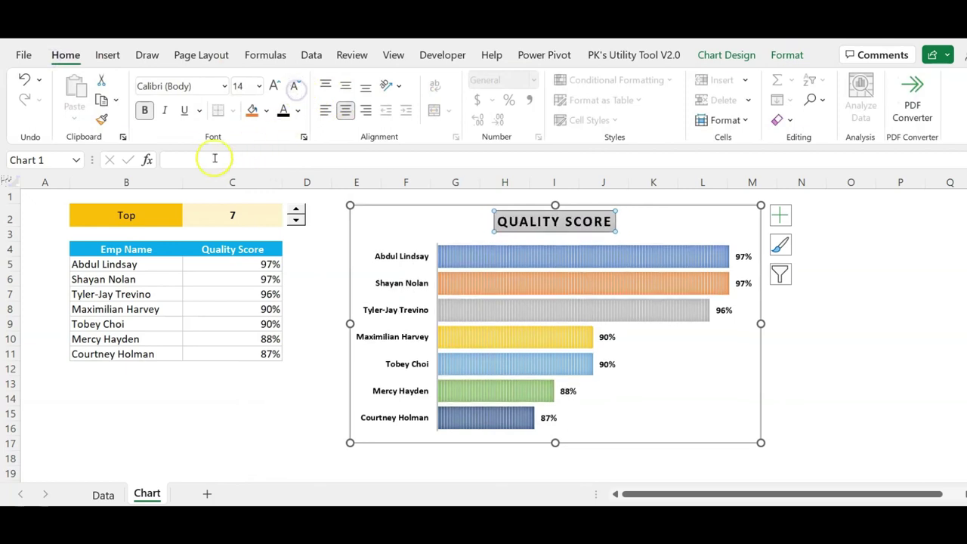
pyautogui.click(854, 351)
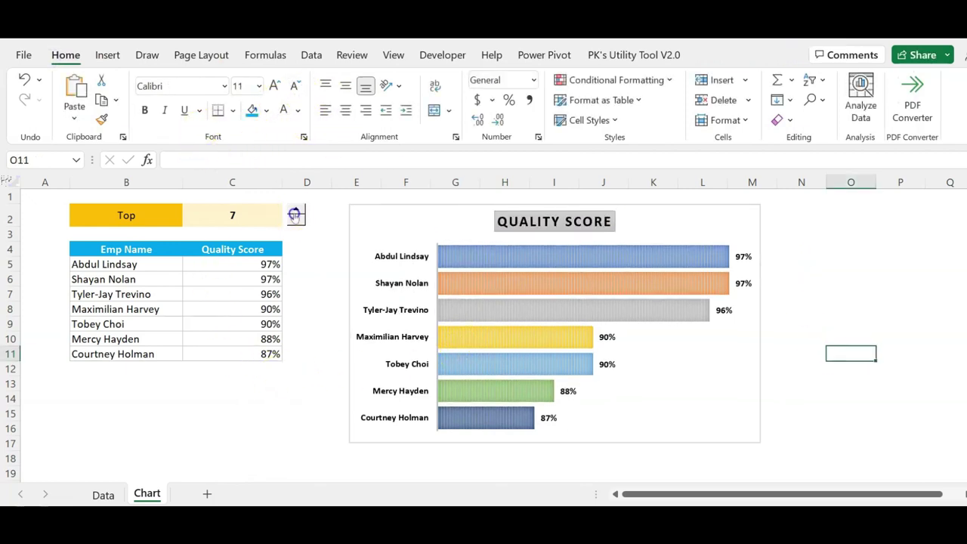
# Raise the Top count to 9 and bring up the chart's Select Data Source settings
pyautogui.click(295, 211)
pyautogui.click(306, 235)
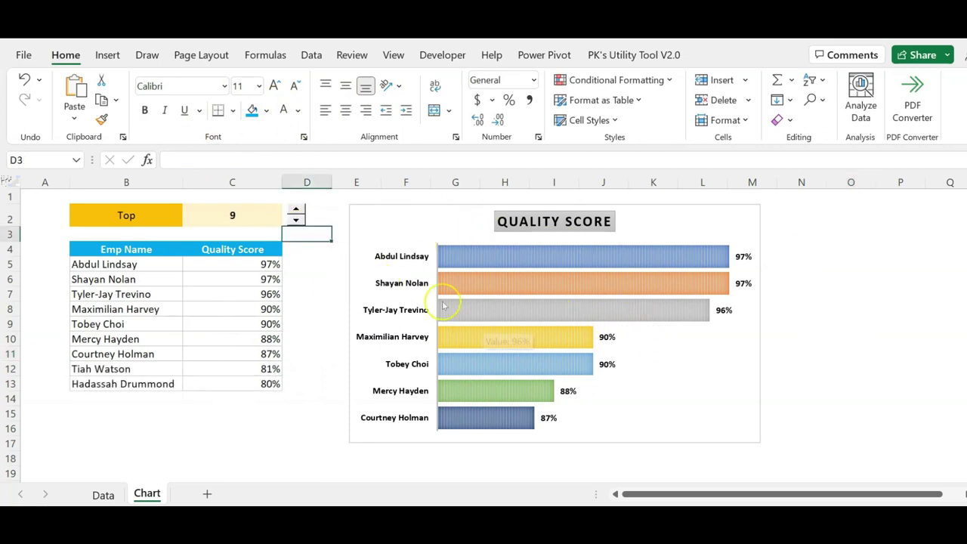
pyautogui.moveTo(447, 275)
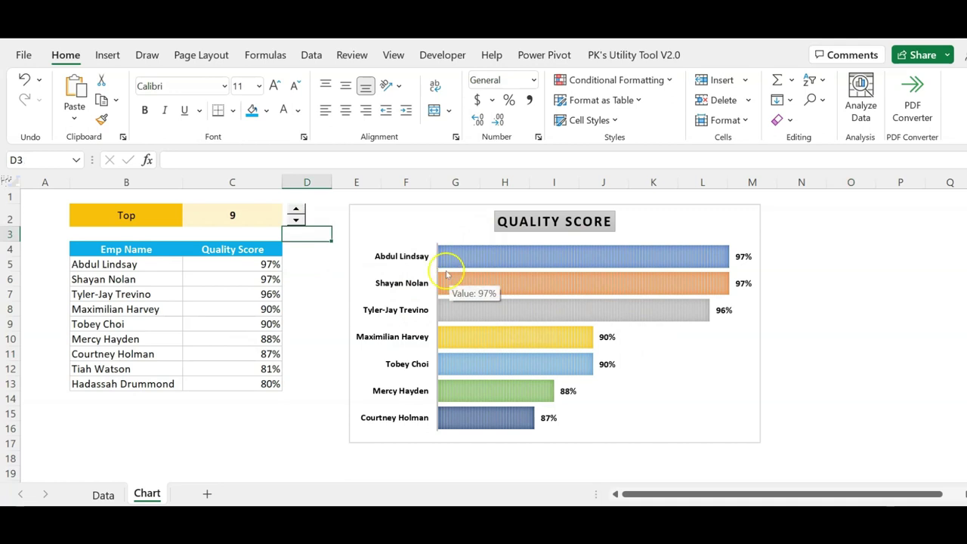
pyautogui.click(442, 227)
pyautogui.rightClick(444, 229)
pyautogui.click(511, 293)
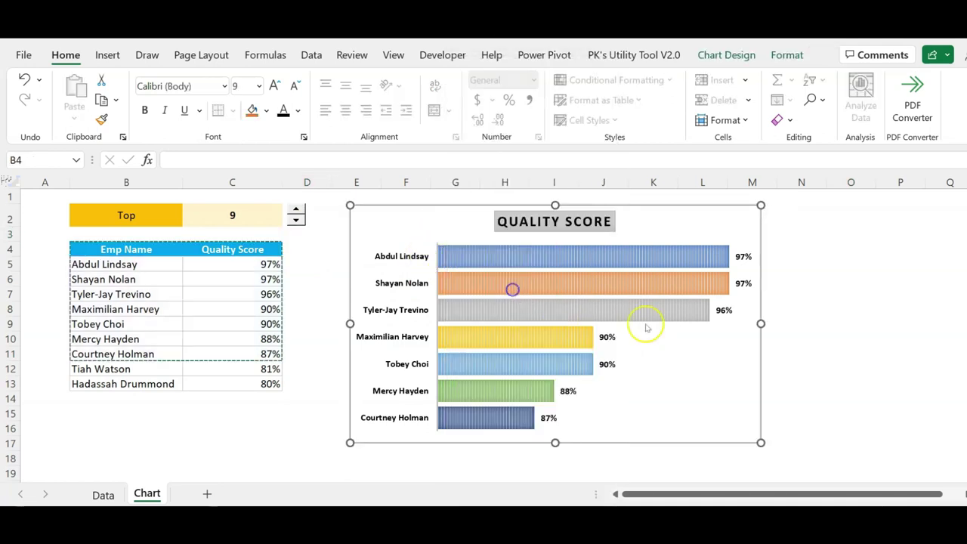
pyautogui.moveTo(650, 228); pyautogui.dragTo(573, 227)
# Change the Quality Score series values to the Quality_Score named range
pyautogui.click(434, 349)
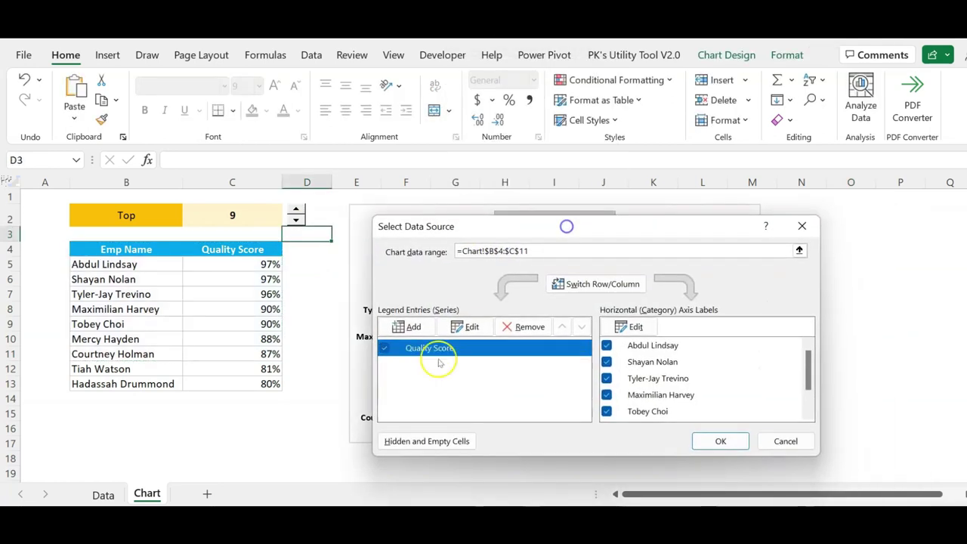
pyautogui.click(476, 329)
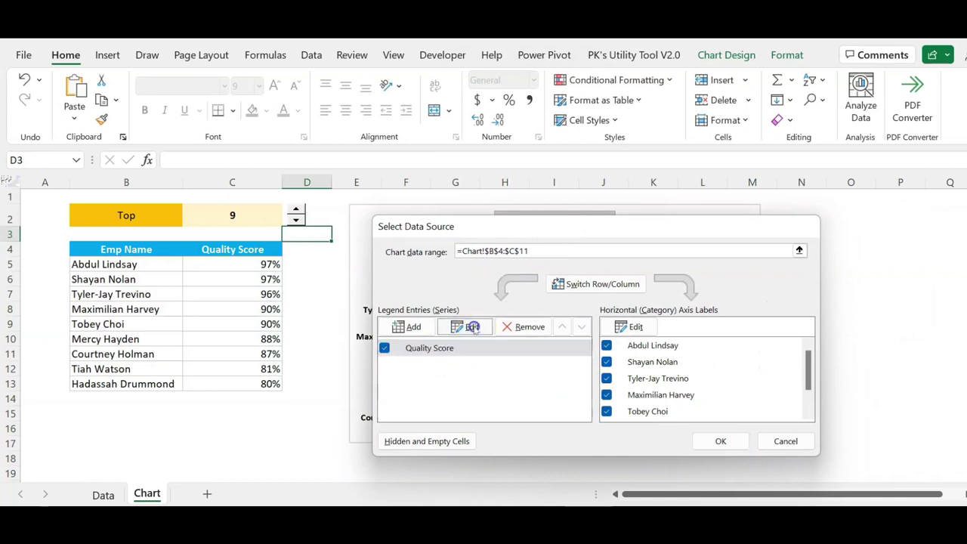
pyautogui.moveTo(592, 361); pyautogui.dragTo(651, 363)
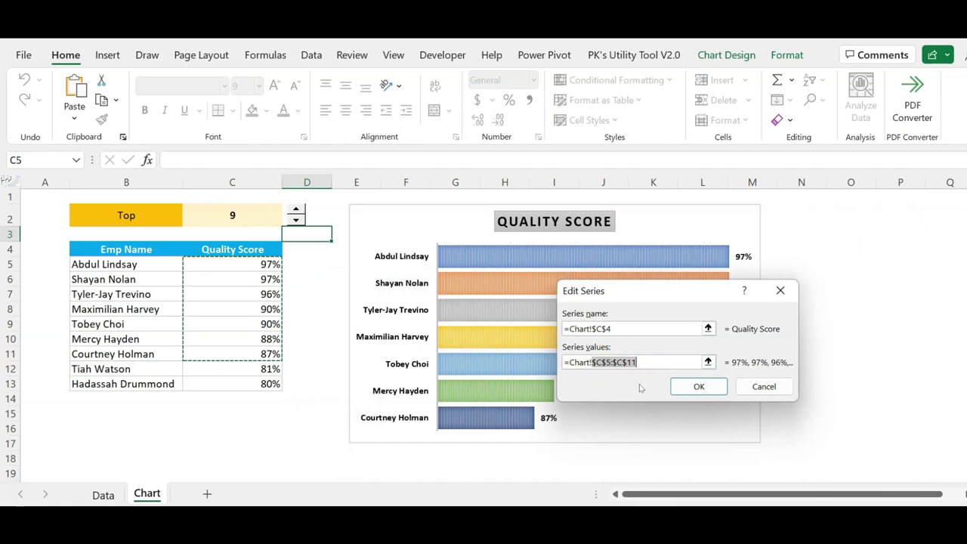
pyautogui.press('BackSpace')
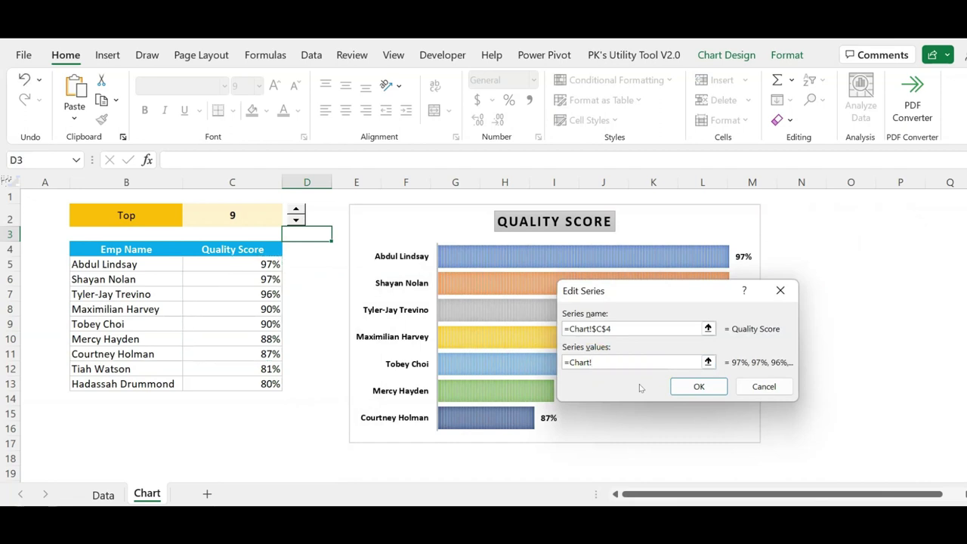
pyautogui.press('F3')
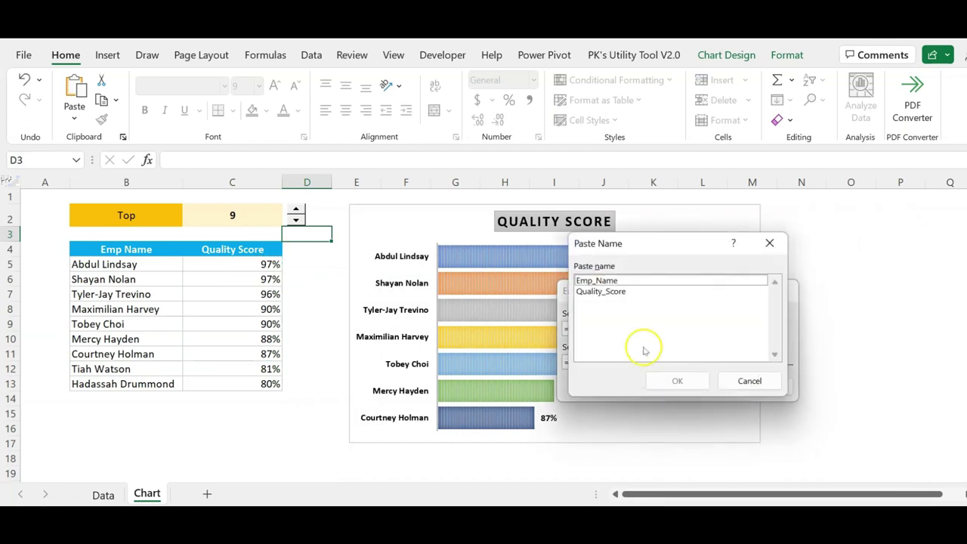
pyautogui.moveTo(637, 244); pyautogui.dragTo(386, 244)
pyautogui.click(348, 291)
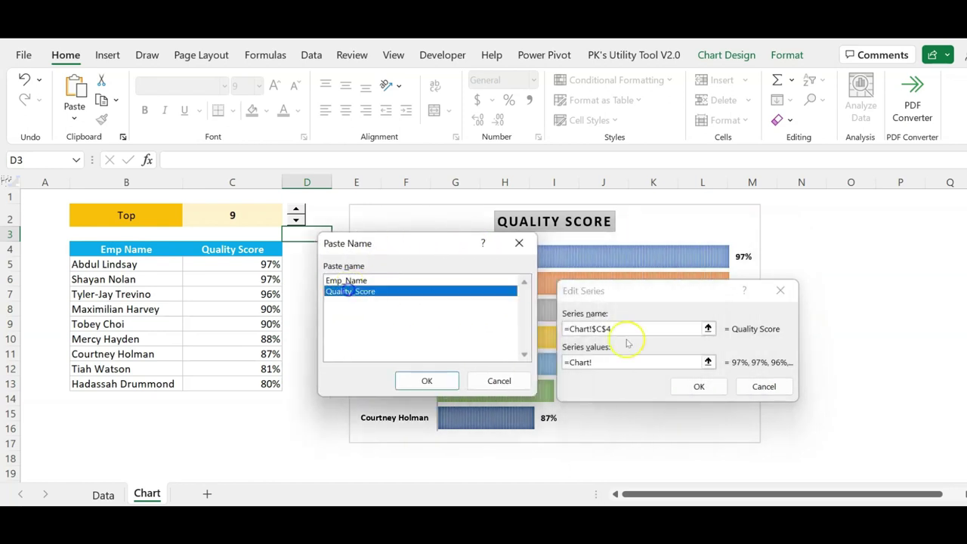
pyautogui.click(427, 381)
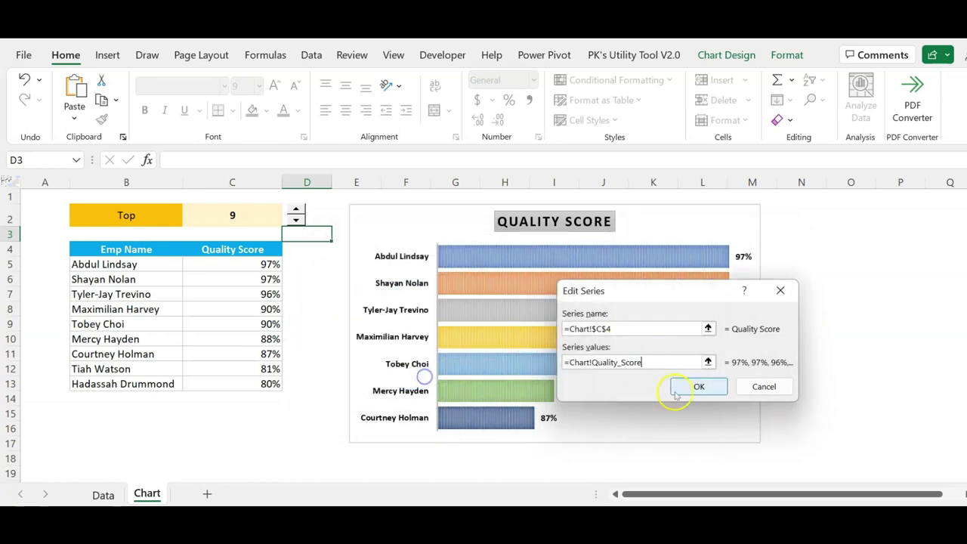
pyautogui.click(698, 386)
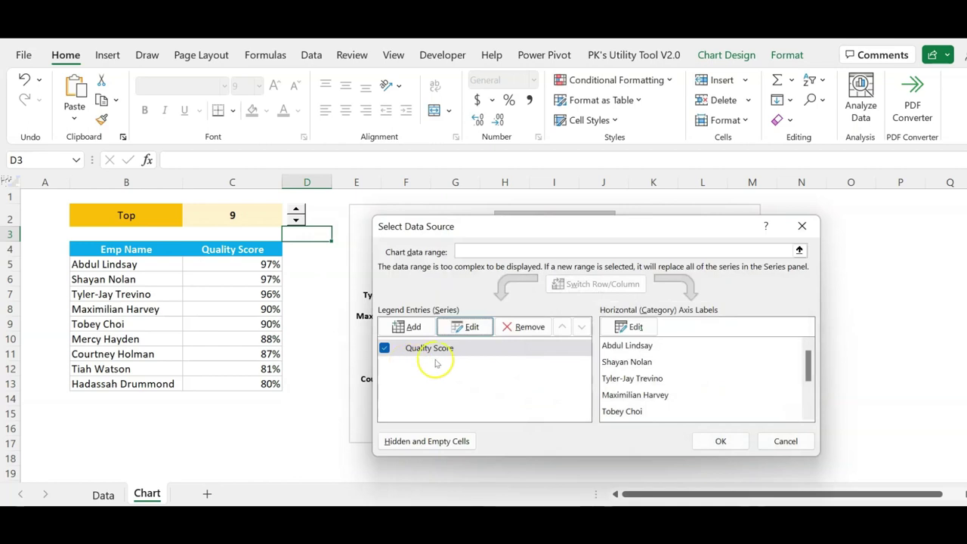
# Set the category axis labels to the Emp_Name named range and apply the changes
pyautogui.click(633, 326)
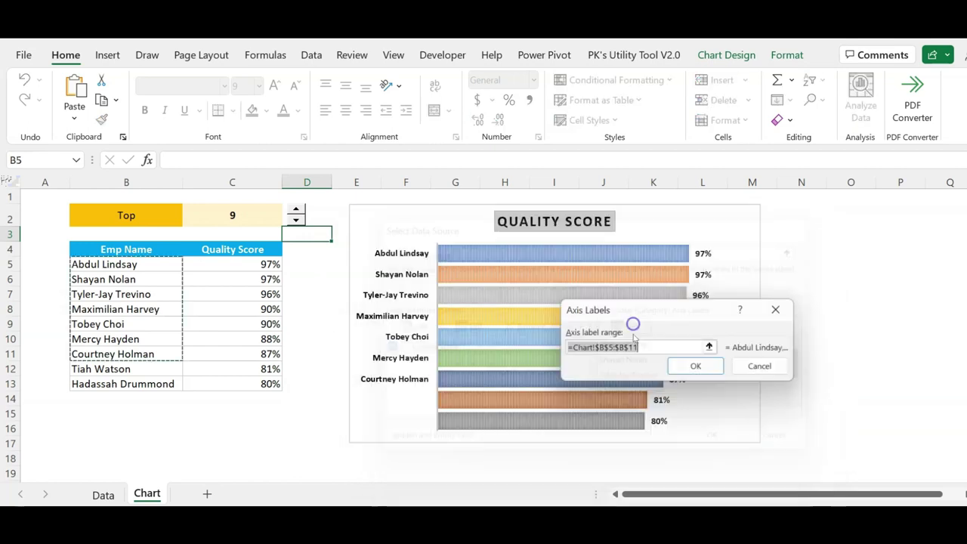
pyautogui.click(642, 348)
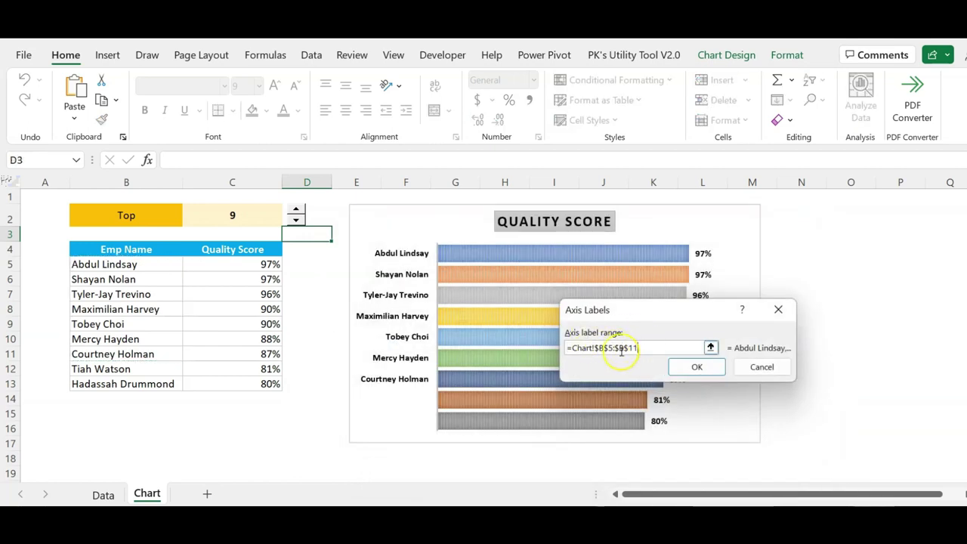
pyautogui.moveTo(594, 347); pyautogui.dragTo(649, 346)
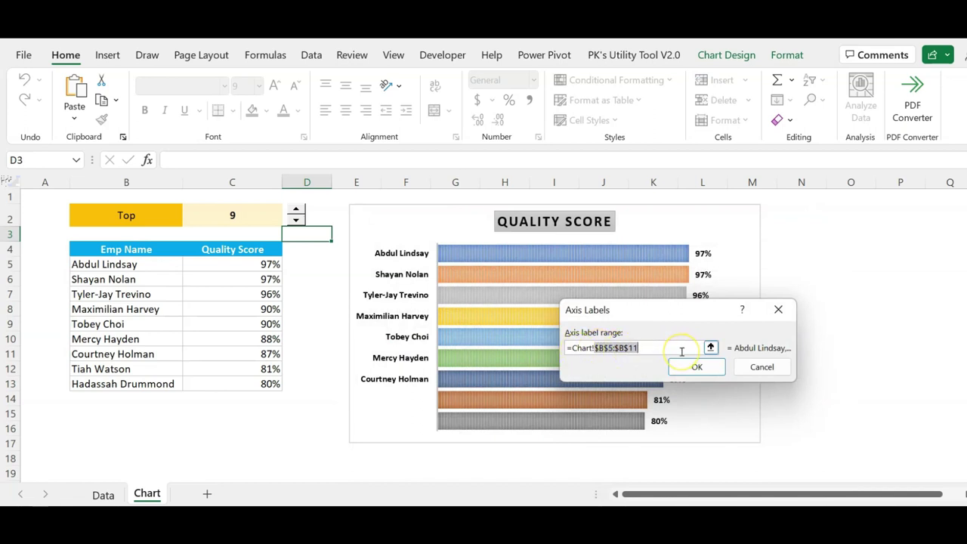
pyautogui.press('BackSpace')
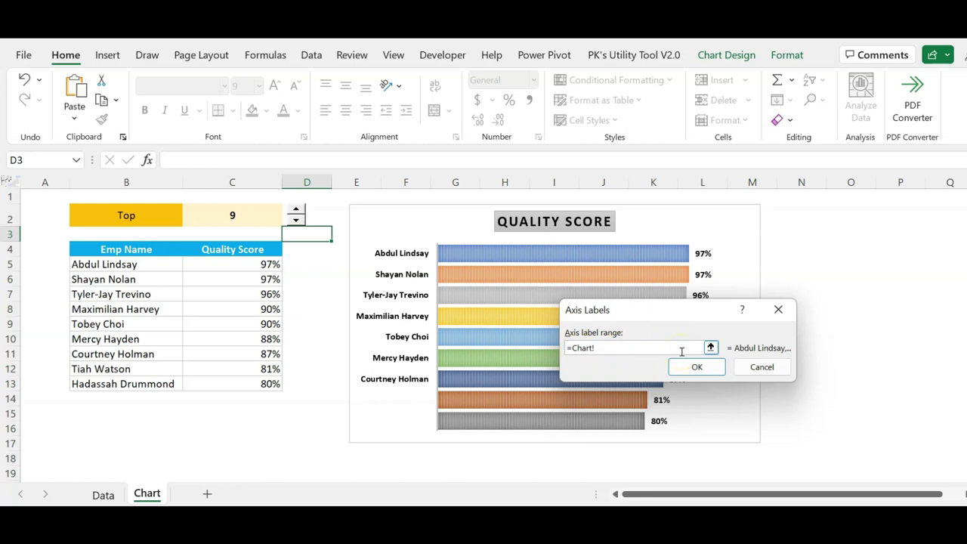
pyautogui.press('F3')
pyautogui.click(596, 281)
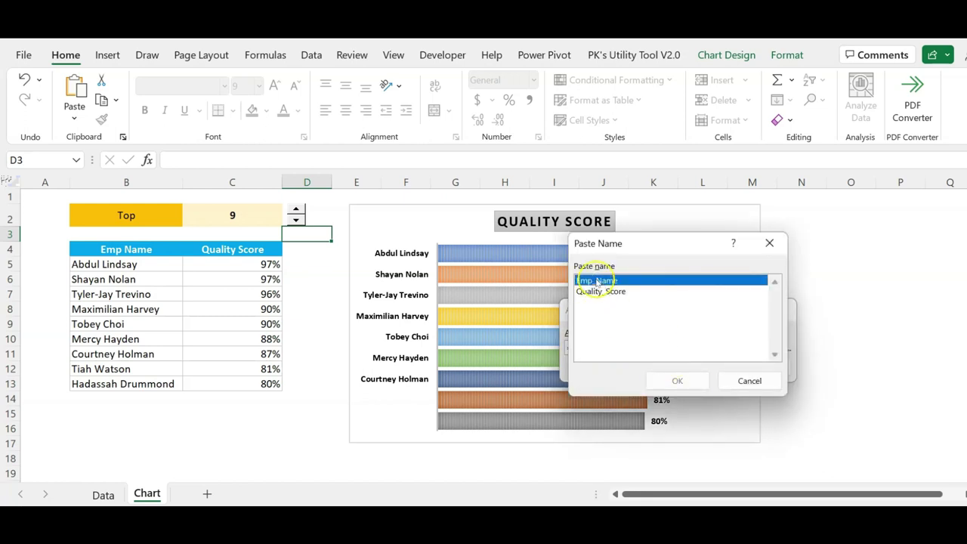
pyautogui.click(684, 381)
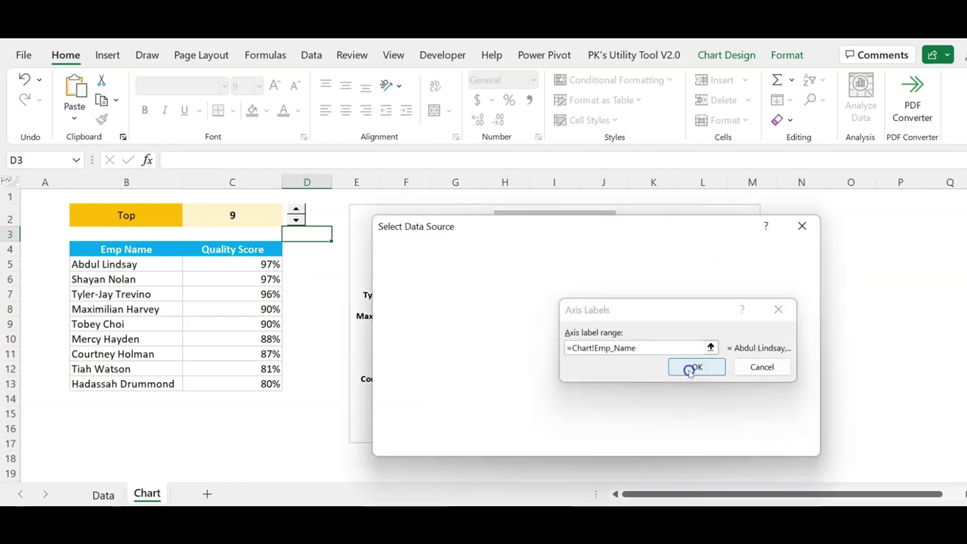
pyautogui.click(692, 368)
pyautogui.click(721, 441)
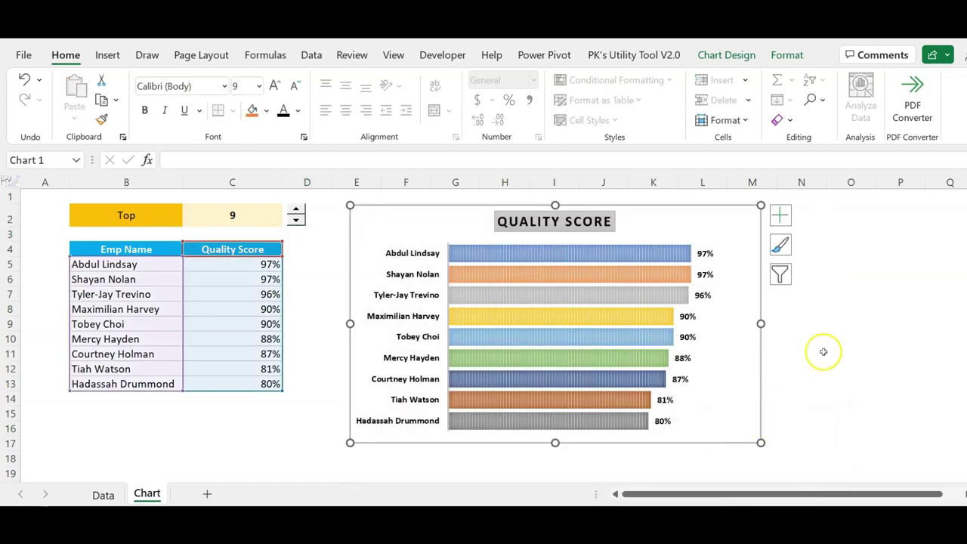
# Test the spin button at Top 3, 5 and 7, then settle on 6
pyautogui.click(820, 351)
pyautogui.click(295, 221)
pyautogui.click(295, 220)
pyautogui.click(295, 220)
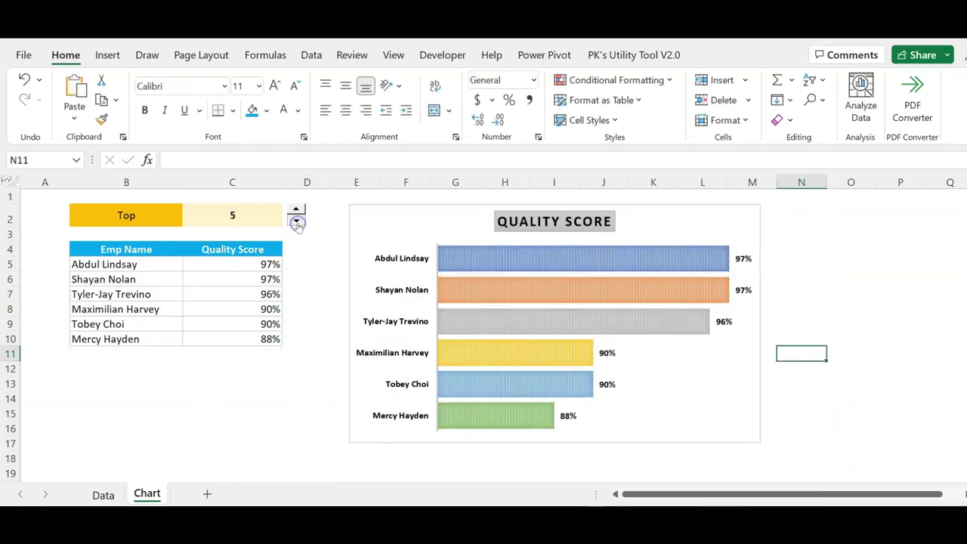
pyautogui.click(295, 221)
pyautogui.click(296, 220)
pyautogui.click(295, 220)
pyautogui.click(296, 210)
pyautogui.click(296, 210)
pyautogui.click(299, 210)
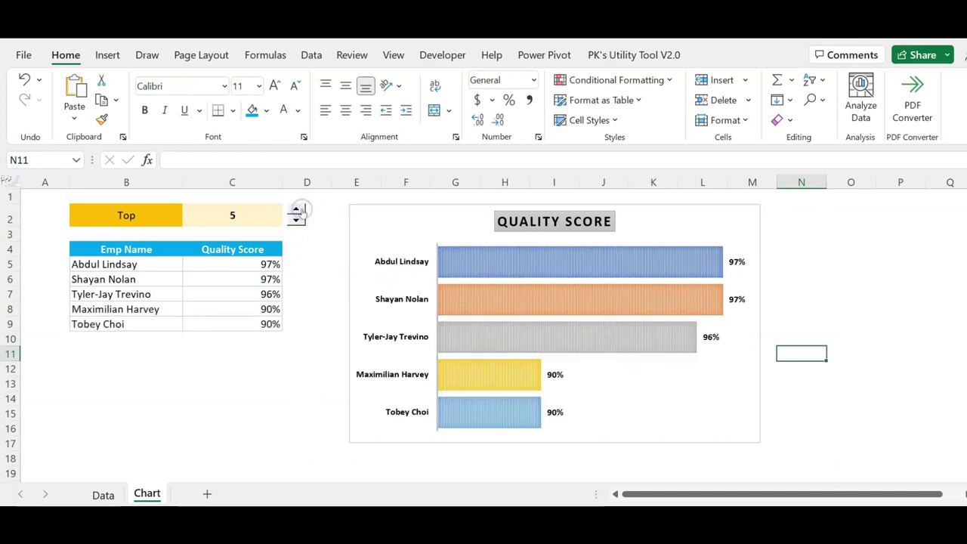
pyautogui.click(299, 209)
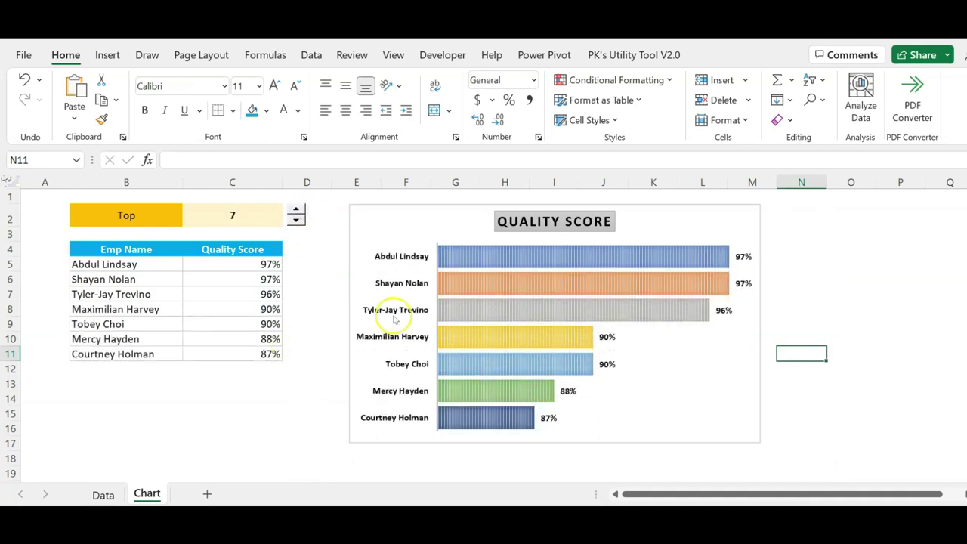
pyautogui.moveTo(244, 309); pyautogui.dragTo(246, 325)
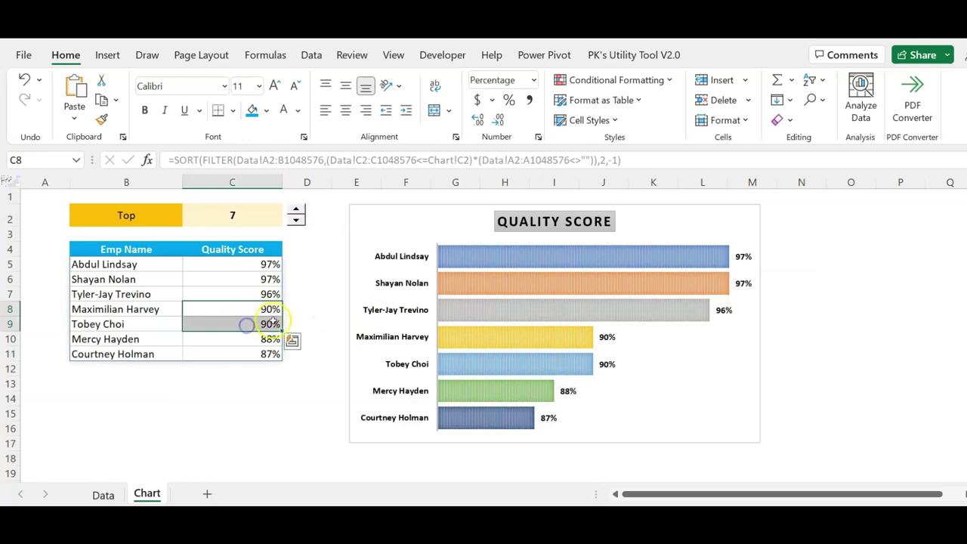
pyautogui.click(312, 296)
pyautogui.click(297, 221)
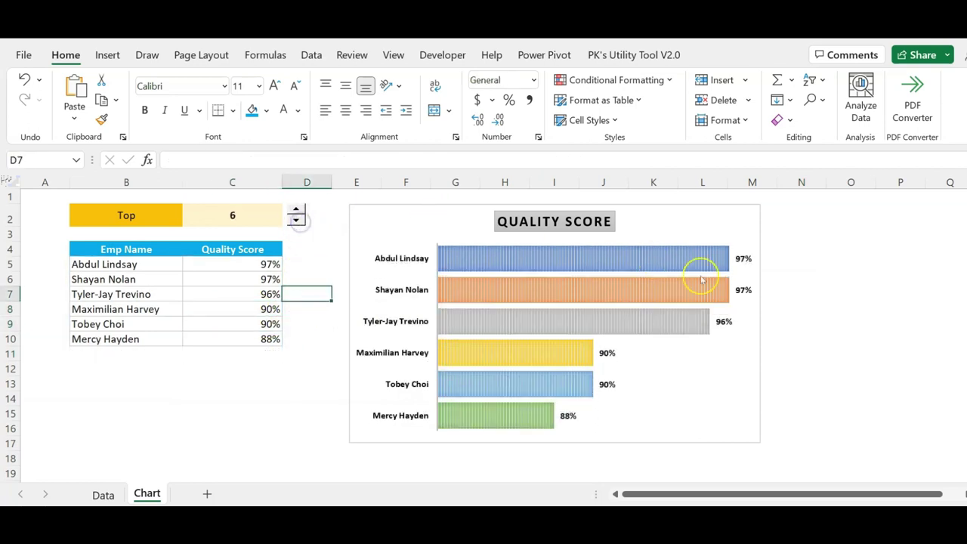
# Select cell P1 beside the chart to start the title text
pyautogui.click(801, 265)
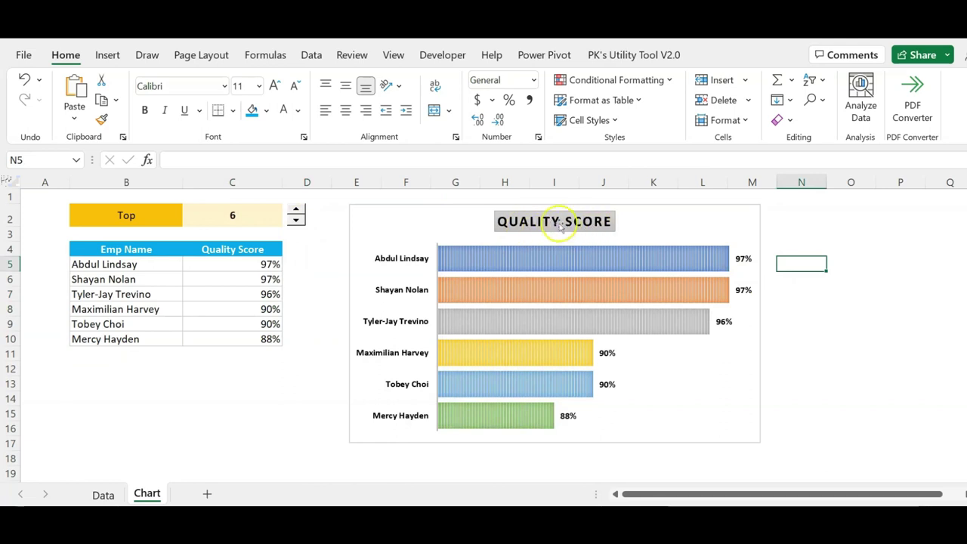
pyautogui.click(838, 196)
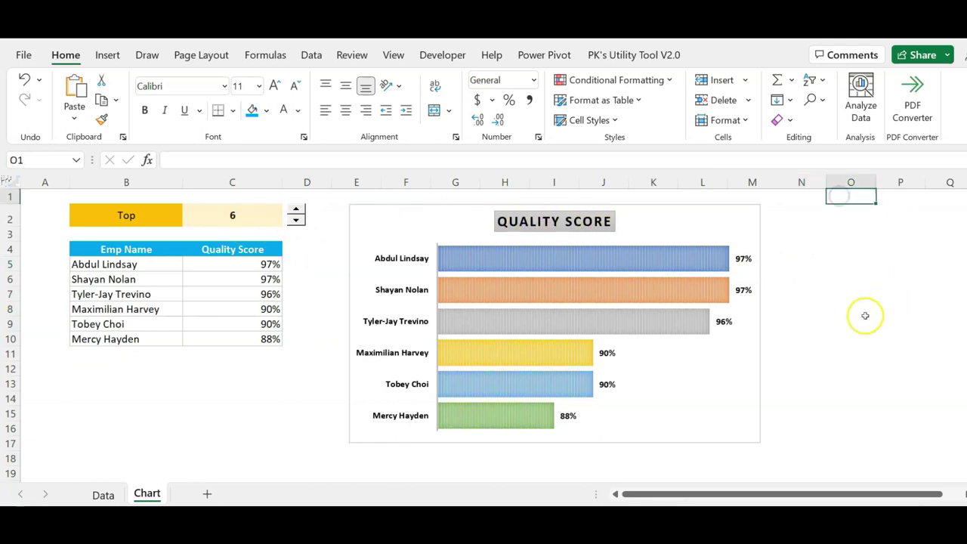
pyautogui.click(894, 197)
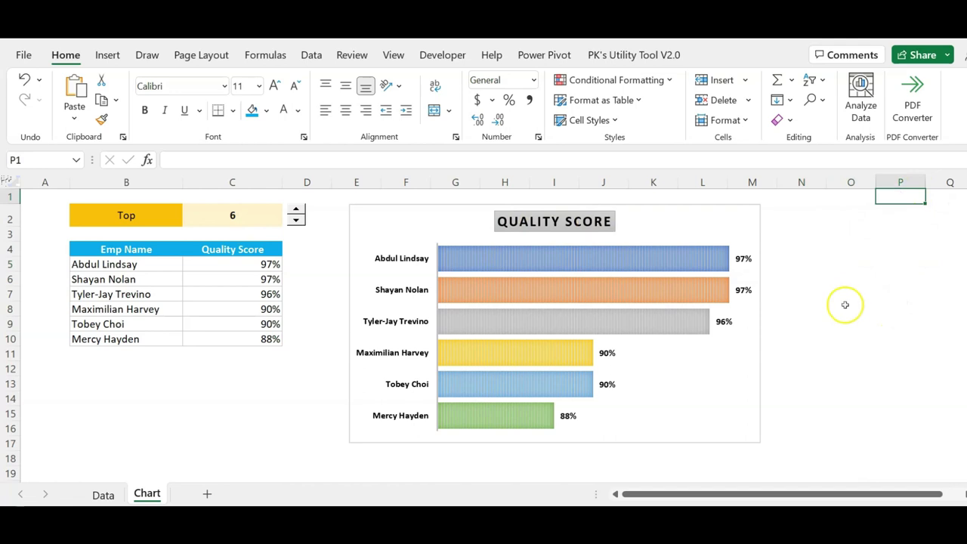
# Enter the title text in P1, then delete empty column O so the title moves to O1
pyautogui.write('Top 6 Employees by Quali')
pyautogui.press('Return')
pyautogui.click(843, 182)
pyautogui.hotkey('ctrl', '-')
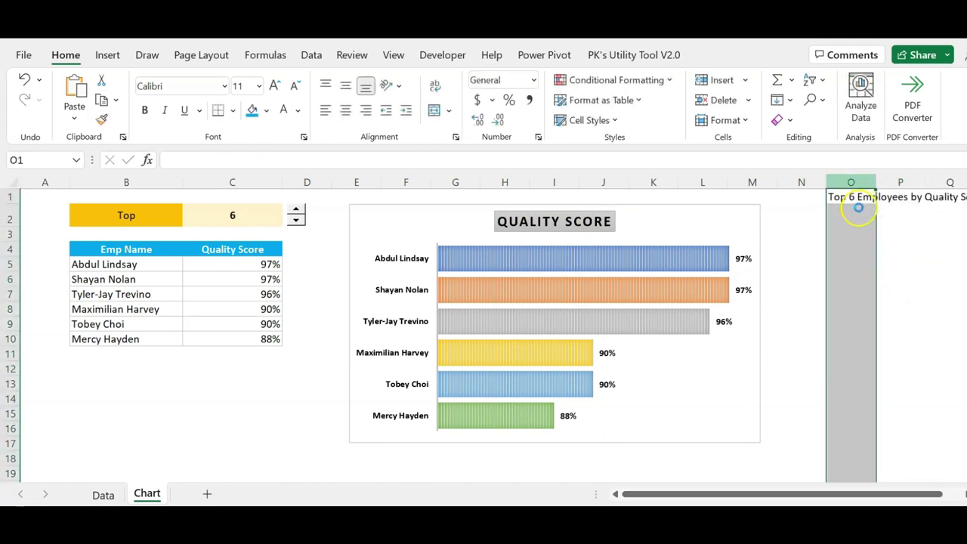
pyautogui.hscroll(1, 917, 491)
pyautogui.click(836, 260)
# Turn O1 into the formula ="Top "&C2&" Employees by Quality Score"
pyautogui.click(792, 196)
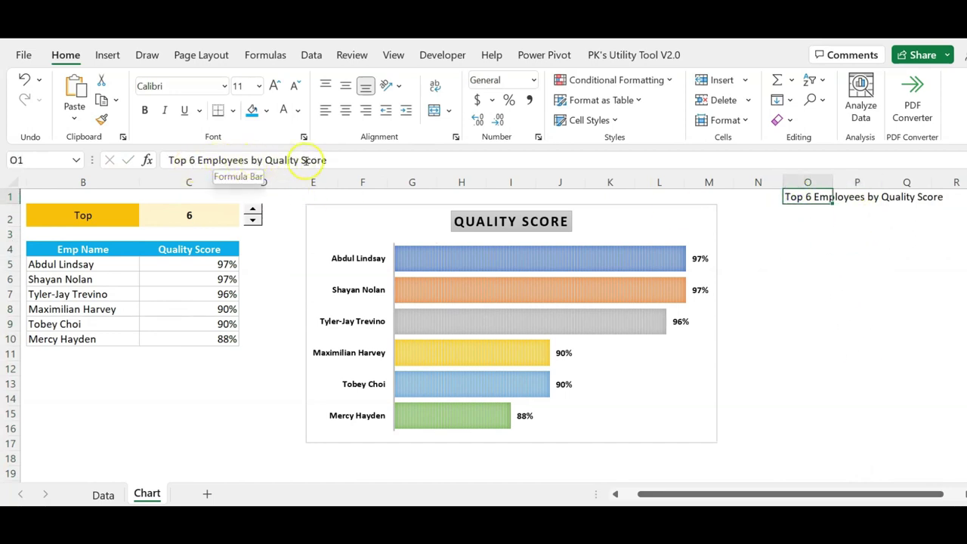
pyautogui.click(168, 160)
pyautogui.write('="Top ')
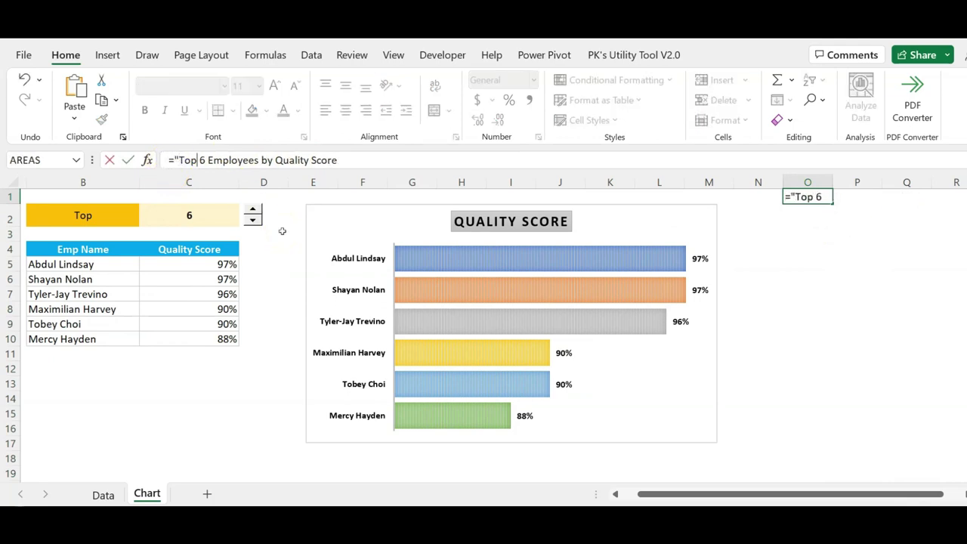
pyautogui.write('"&')
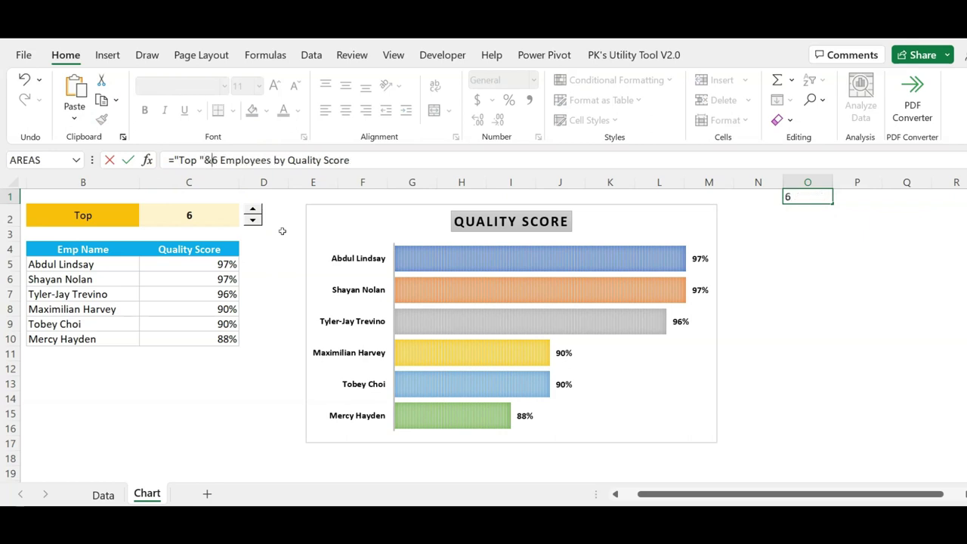
pyautogui.press('Delete')
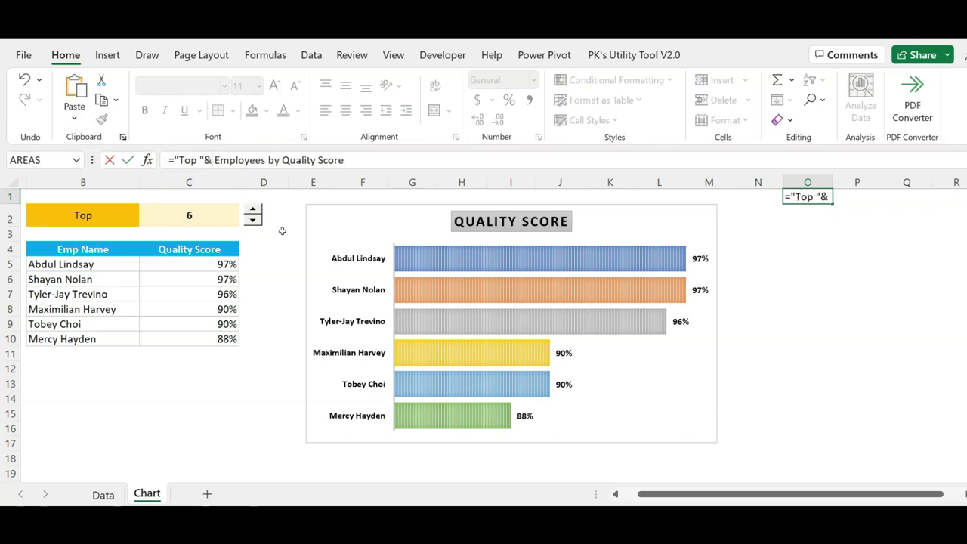
pyautogui.click(199, 212)
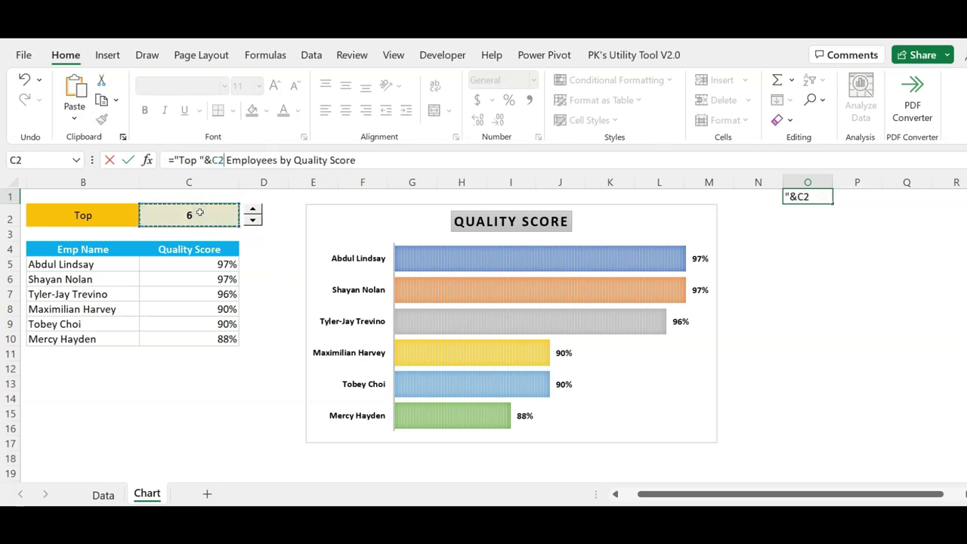
pyautogui.write('&"')
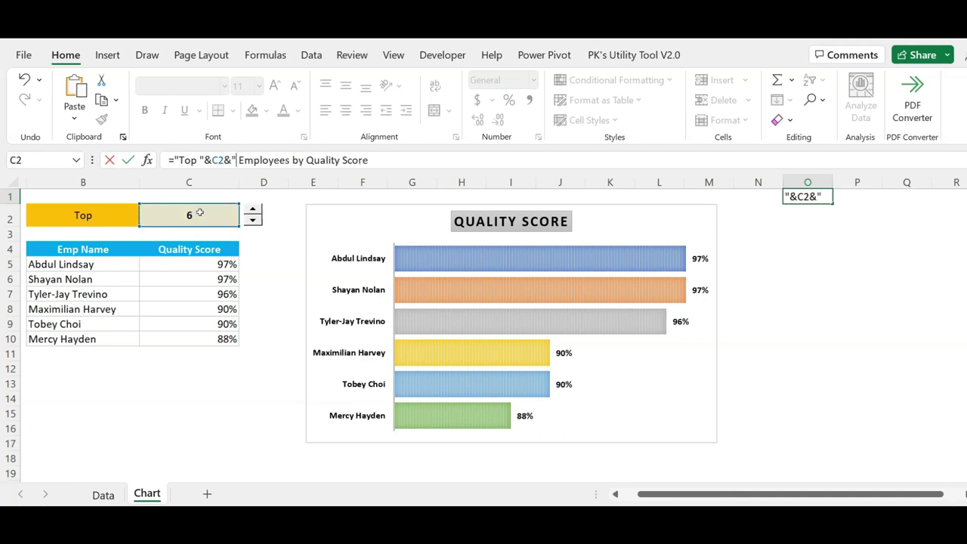
pyautogui.press('Delete')
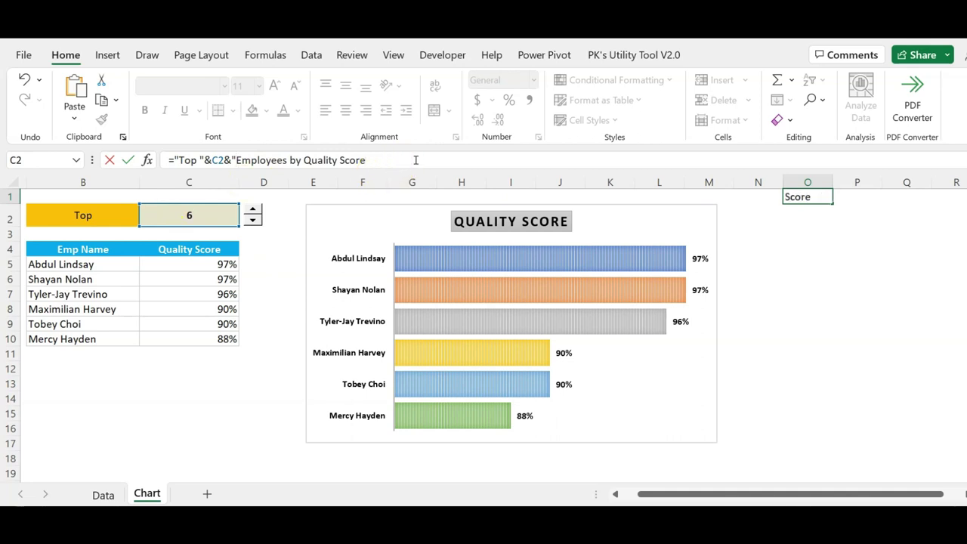
pyautogui.write('"')
pyautogui.hotkey('ctrl', 'Return')
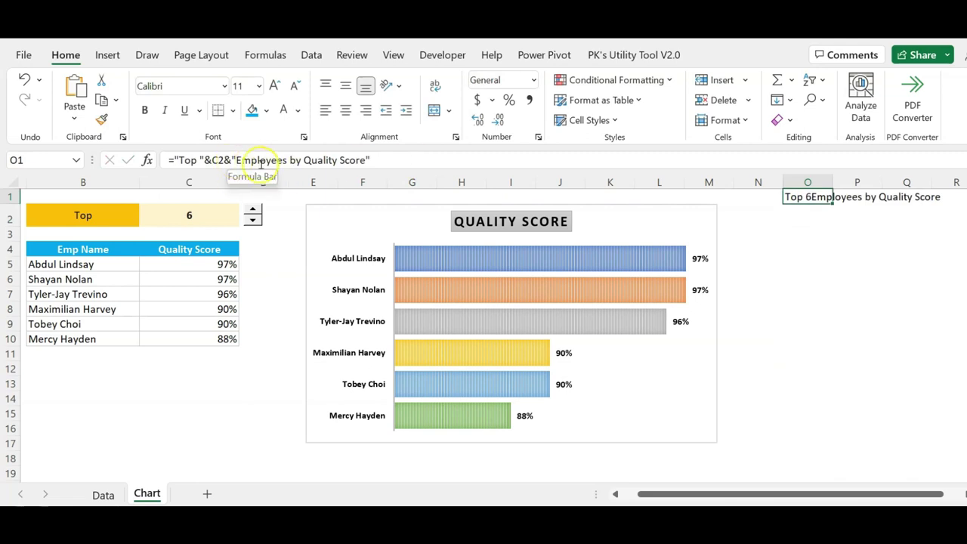
# Restore the space before 'Employees' in the formula and raise the Top count to 7
pyautogui.press('BackSpace')
pyautogui.press('Escape')
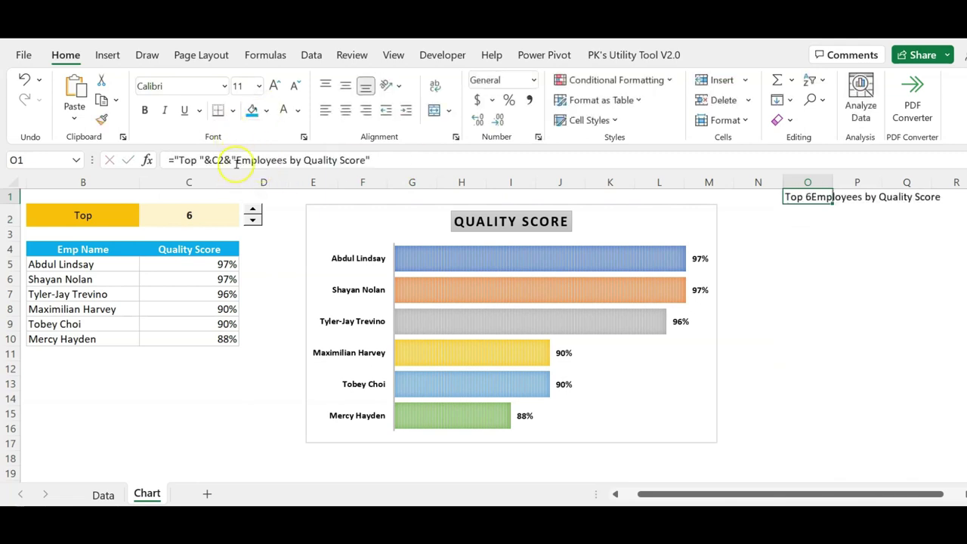
pyautogui.click(237, 160)
pyautogui.press('Return')
pyautogui.press('Return')
pyautogui.click(252, 210)
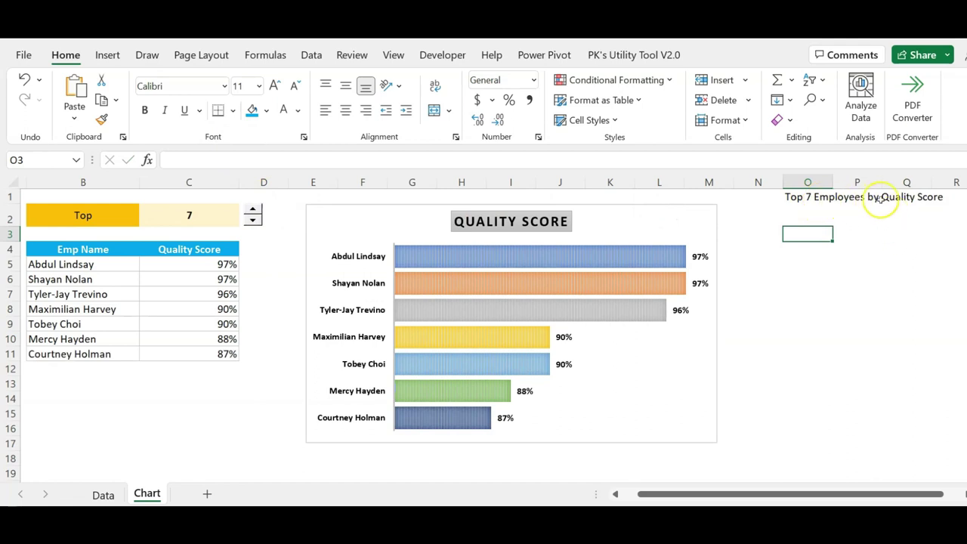
pyautogui.click(550, 221)
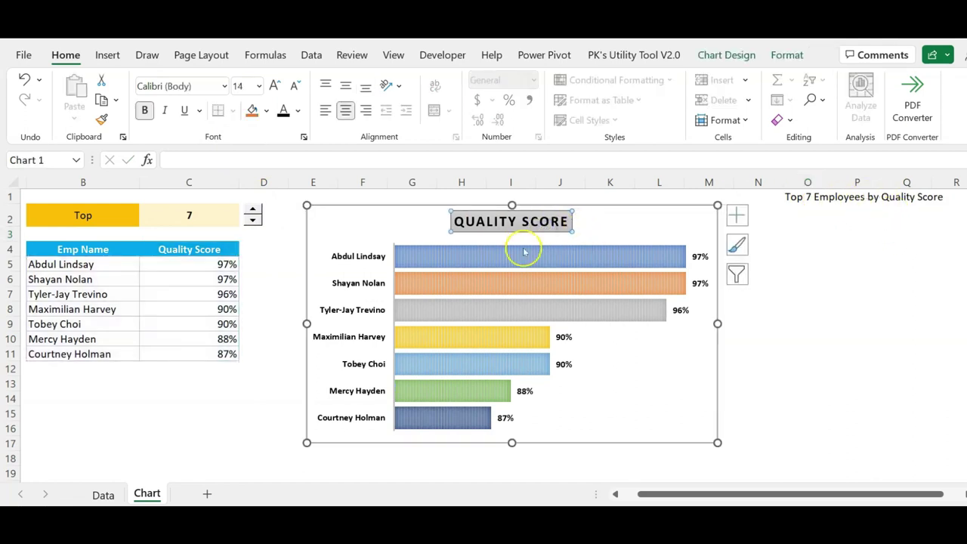
# Link the chart title to cell =Chart!$O$1 and test it by raising Top to 9
pyautogui.click(204, 160)
pyautogui.write('=')
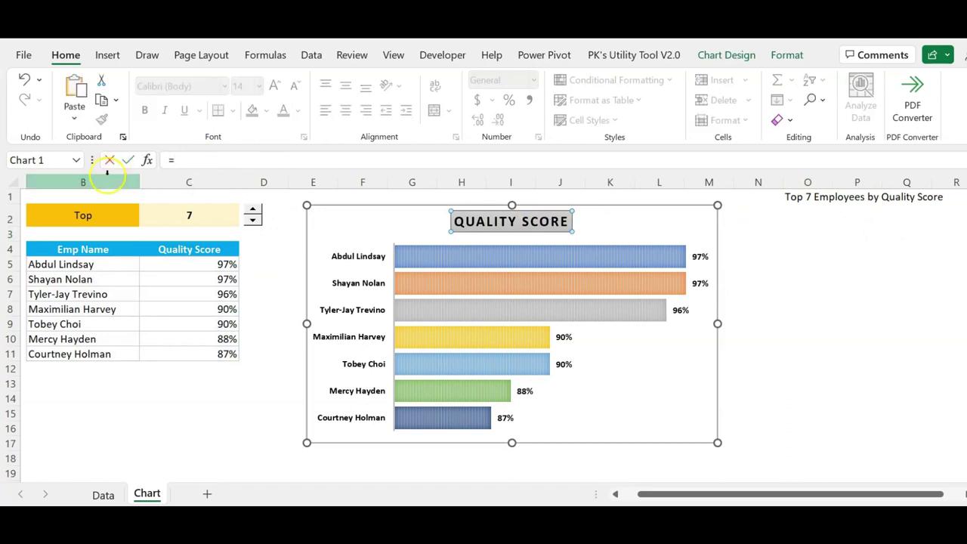
pyautogui.click(811, 198)
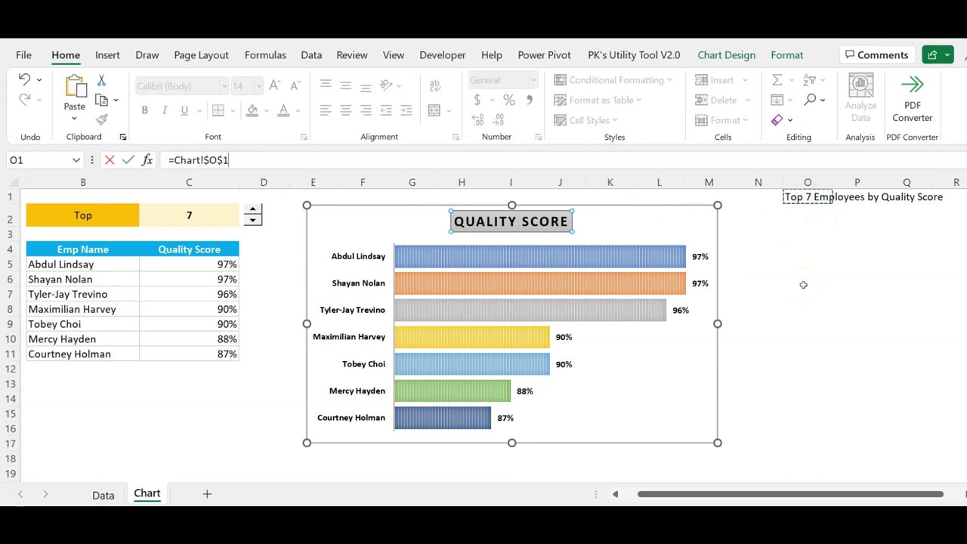
pyautogui.press('Return')
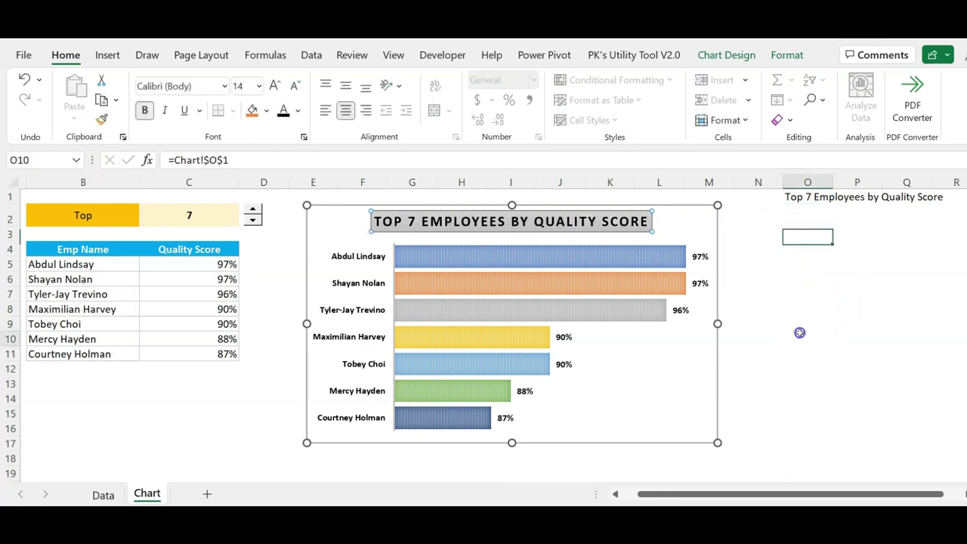
pyautogui.click(801, 334)
pyautogui.click(252, 212)
pyautogui.click(252, 212)
# Hide cell O1's title text by colouring it white
pyautogui.click(810, 197)
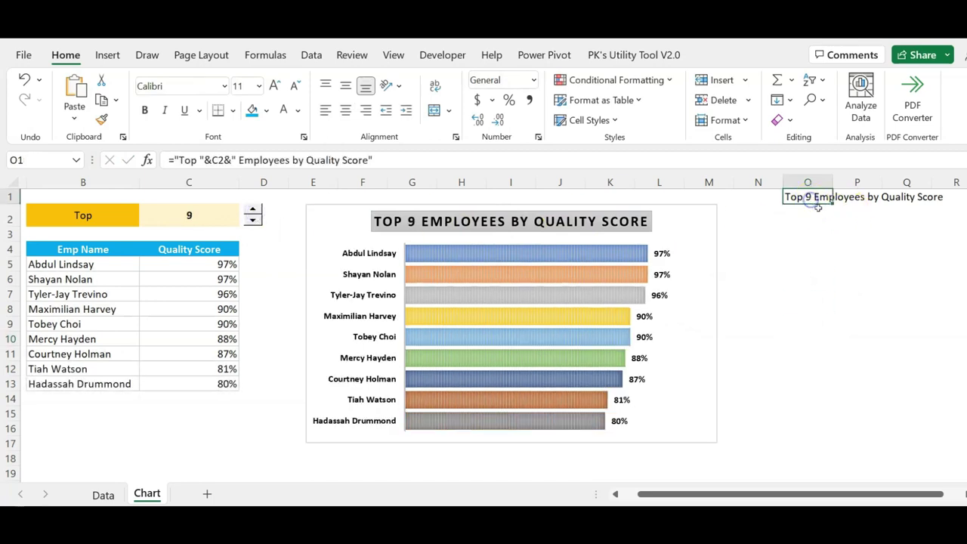
pyautogui.click(298, 111)
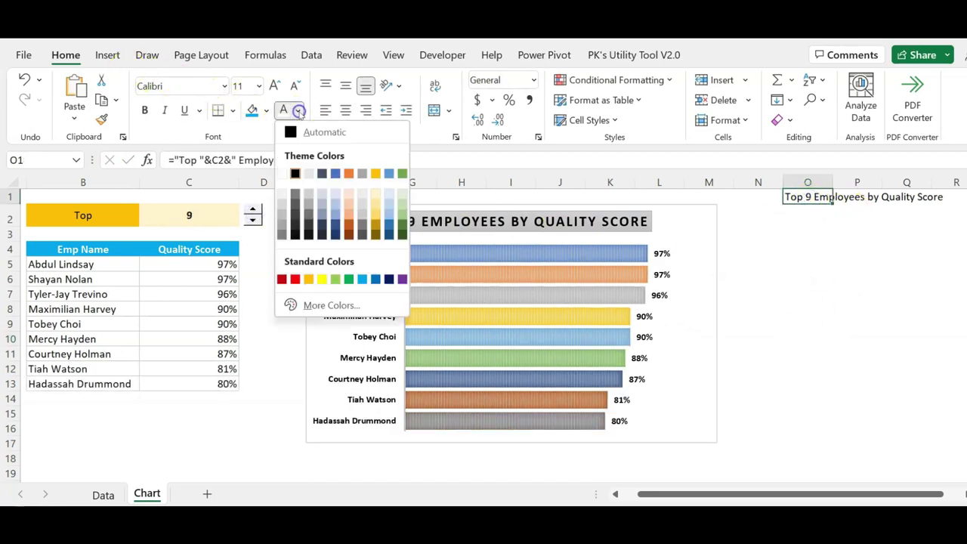
pyautogui.click(281, 174)
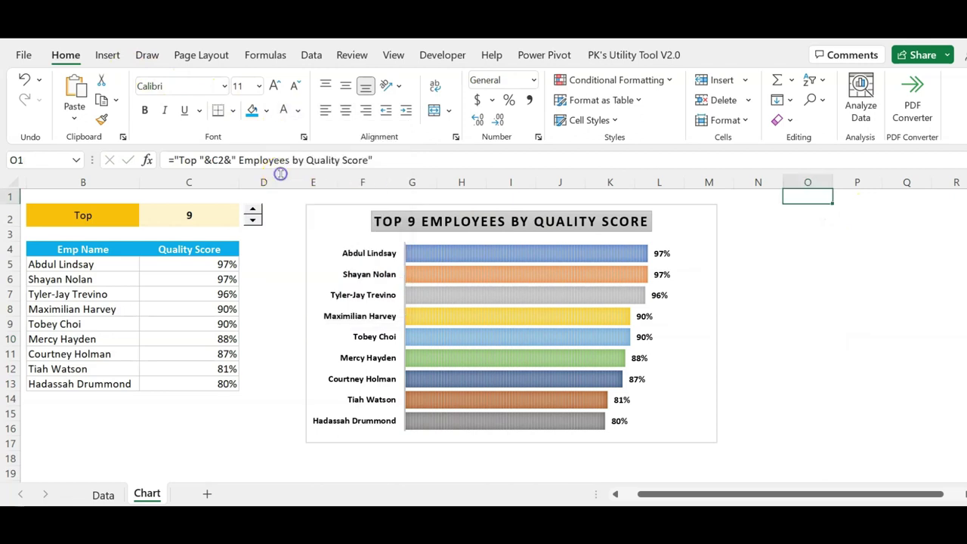
pyautogui.click(805, 276)
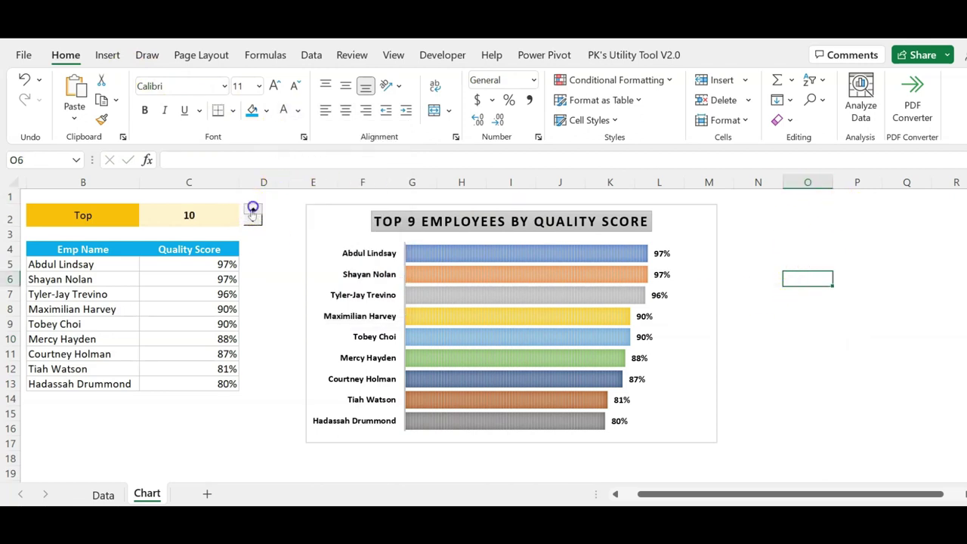
# Cycle the Top count back down to 6, then return to the Data sheet
pyautogui.click(252, 209)
pyautogui.click(253, 220)
pyautogui.click(254, 220)
pyautogui.click(254, 220)
pyautogui.click(253, 220)
pyautogui.click(254, 220)
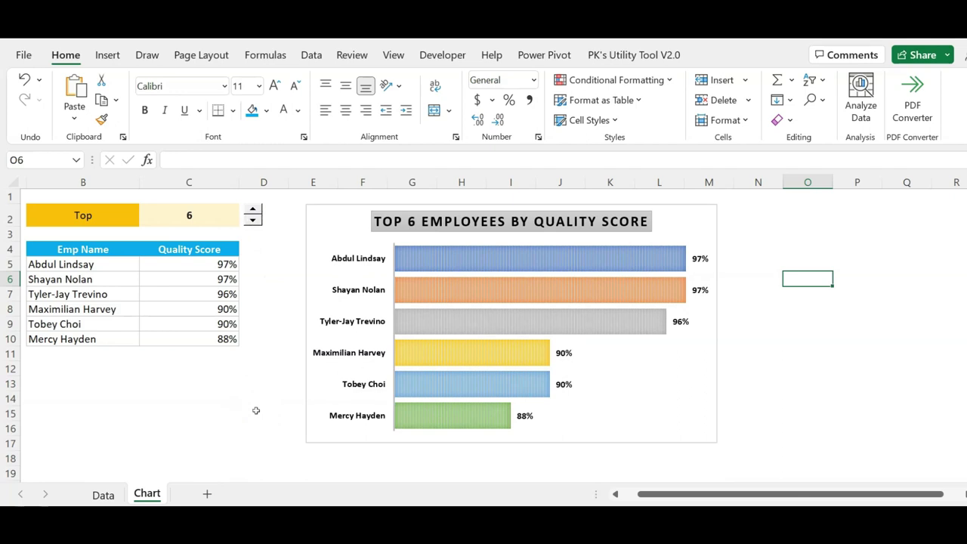
pyautogui.click(102, 495)
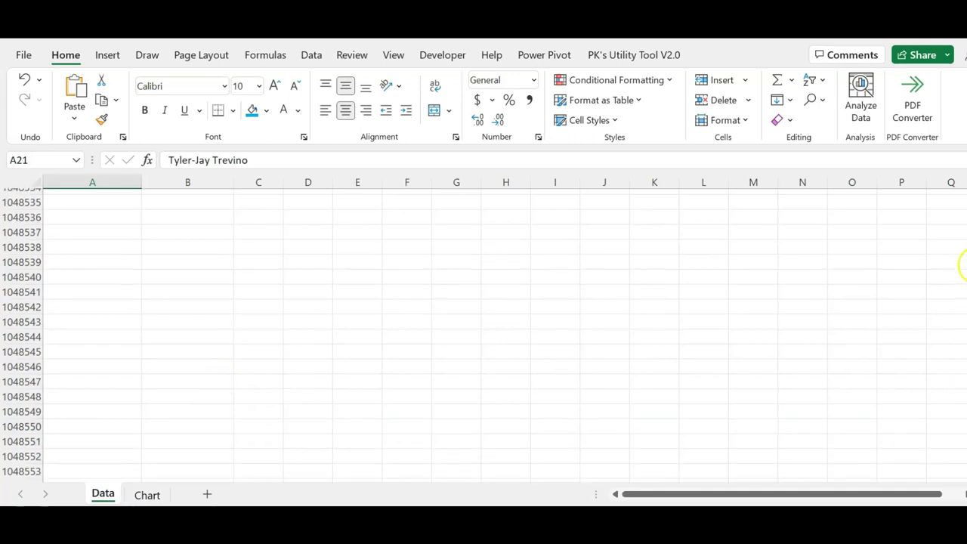
pyautogui.moveTo(962, 265); pyautogui.dragTo(963, 189)
pyautogui.click(159, 198)
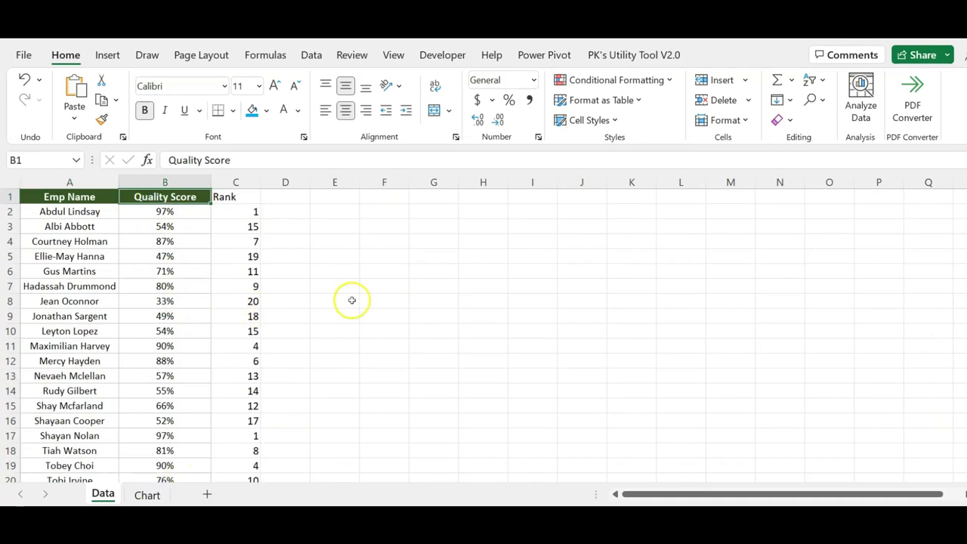
pyautogui.click(147, 495)
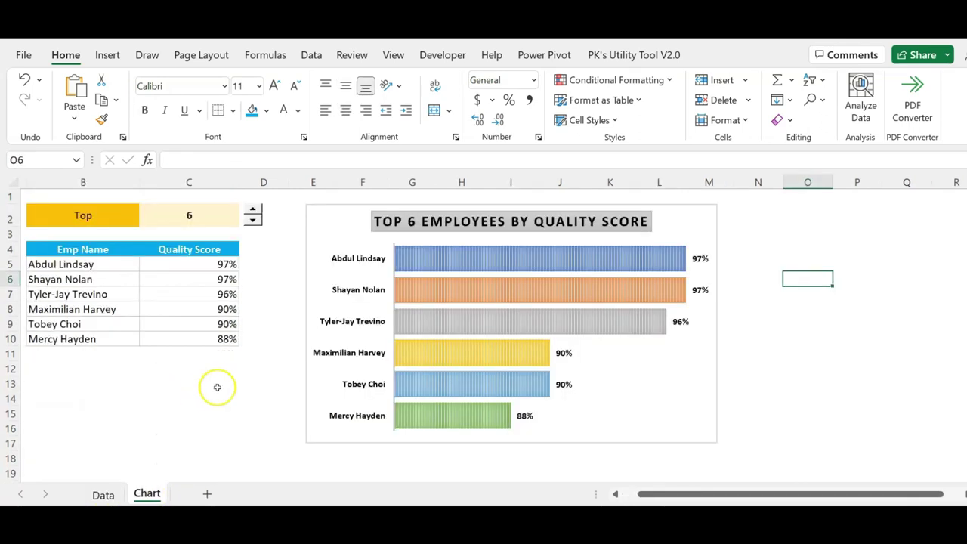